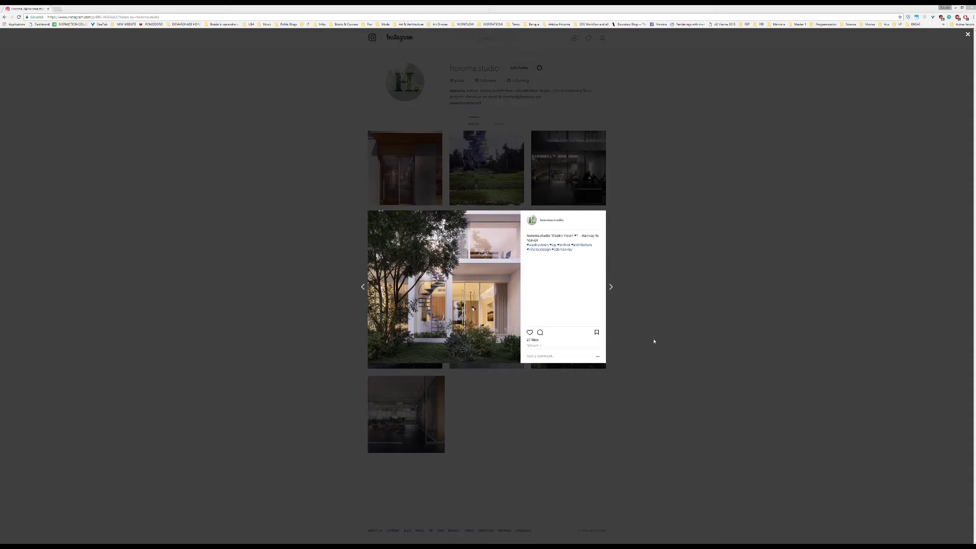
- Close the enlarged Instagram post, view the edited house image in Photoshop and switch to the 3ds Max scene
click(680, 224)
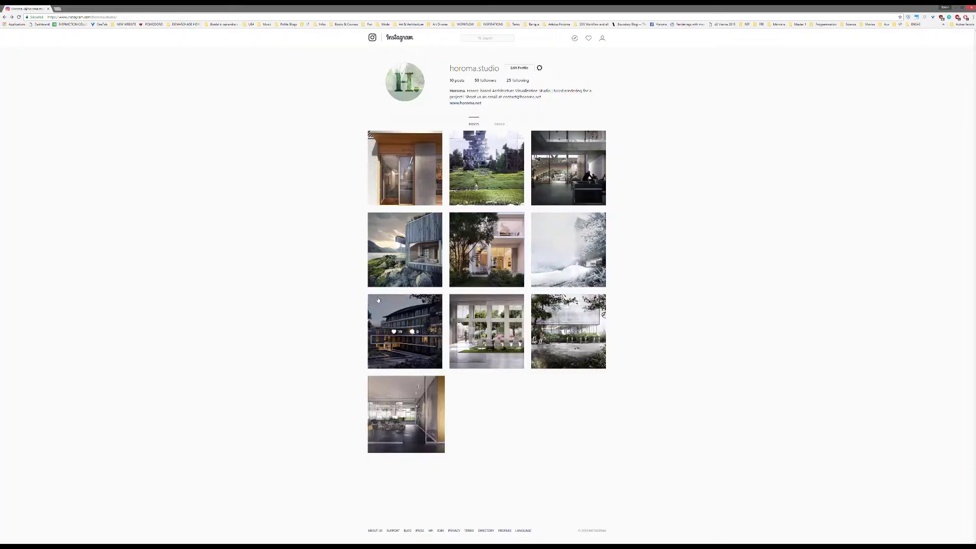
key(alt+Tab)
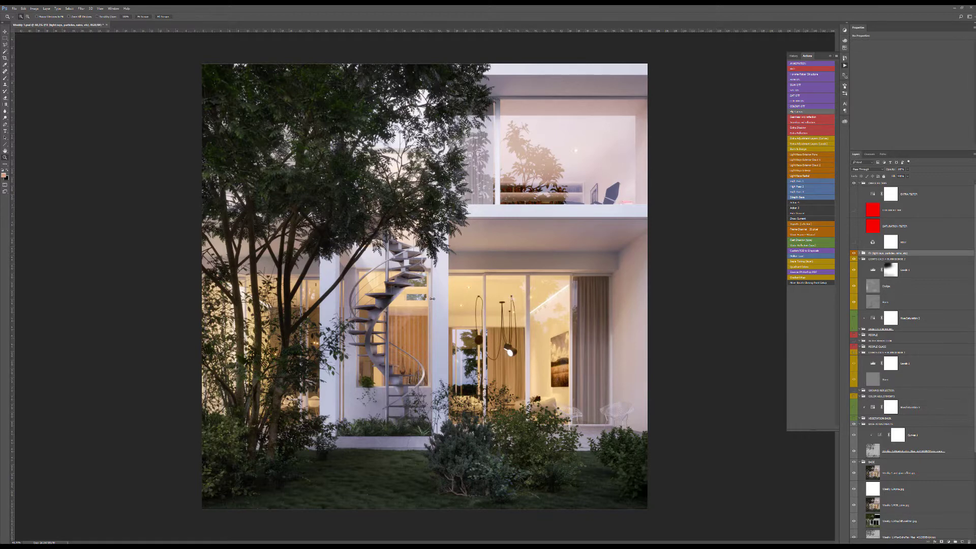
key(alt+Tab)
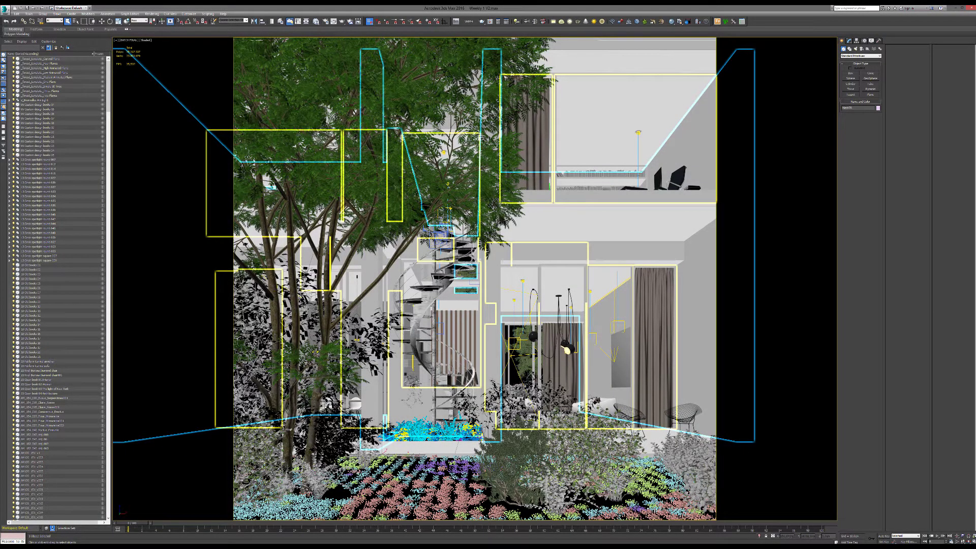
- Select the facade window frames in the camera view and inspect them in perspective along with their modifiers
key(shift+l)
click(511, 303)
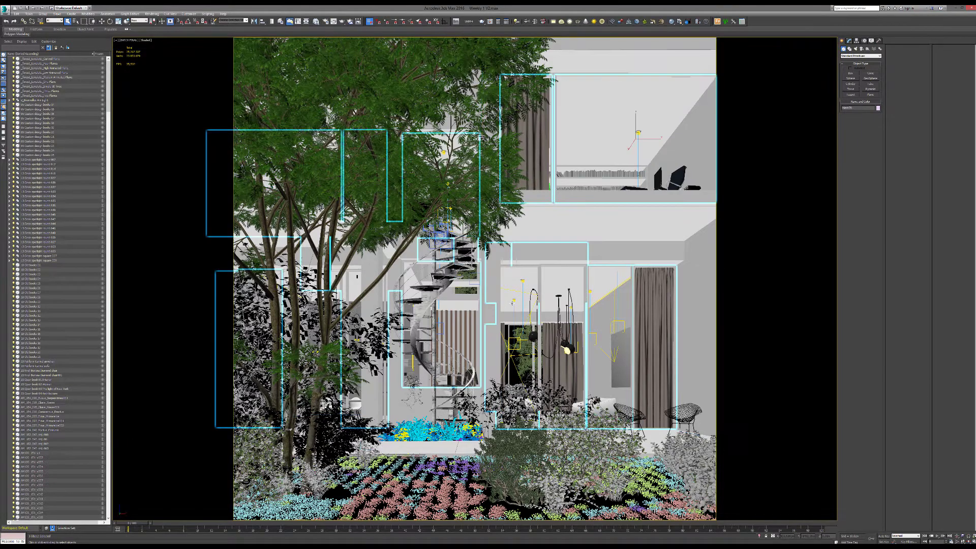
key(p)
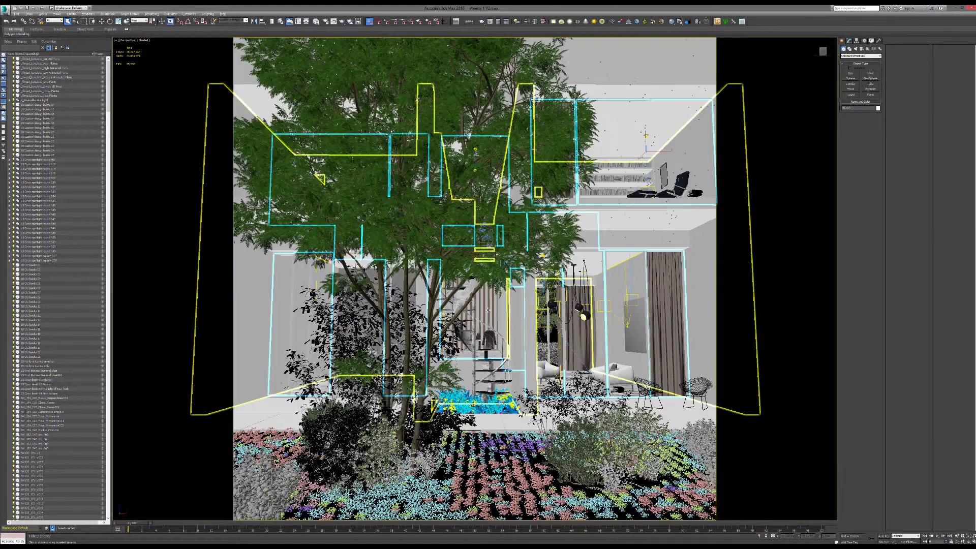
alt+middle_drag(489, 310, 429, 330)
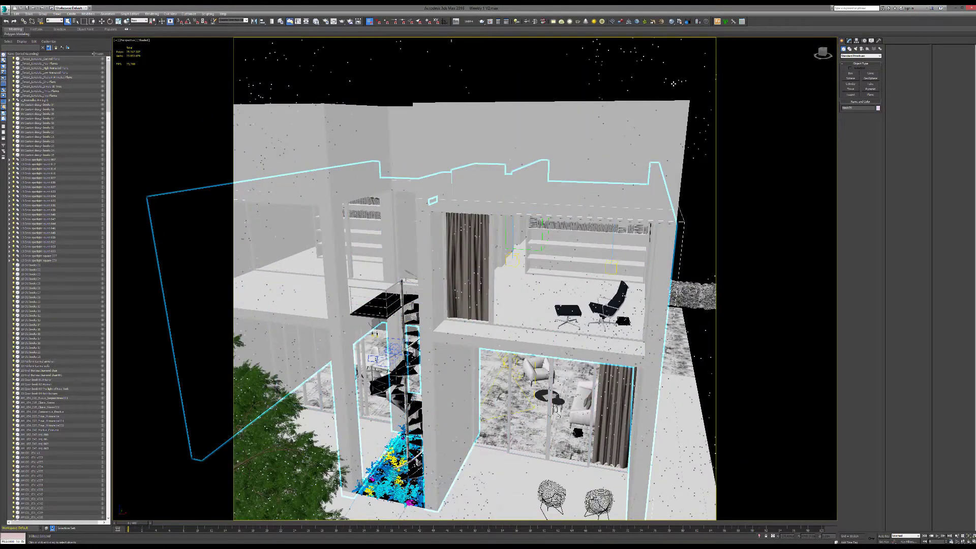
click(849, 41)
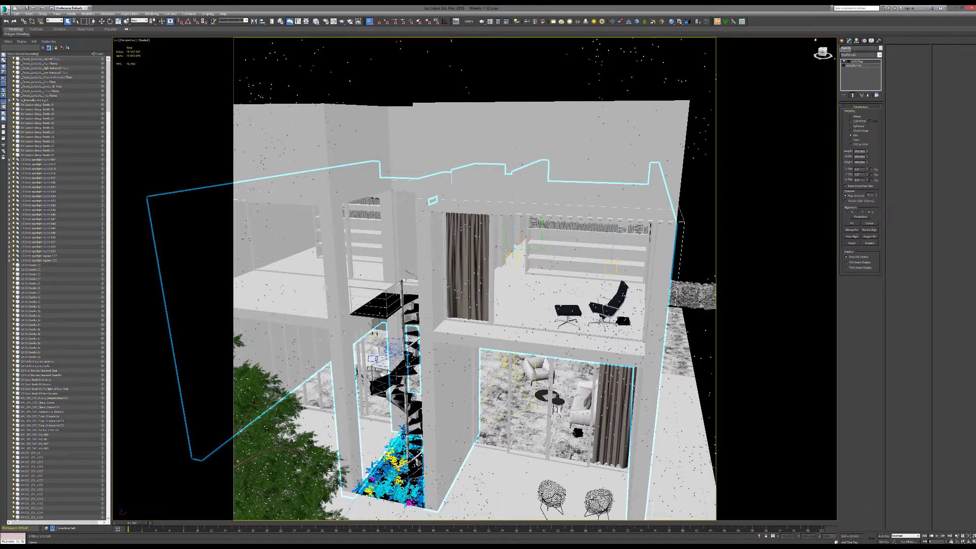
- Select the terrace slab in front of the house to view its modifier stack
alt+middle_drag(447, 286, 443, 320)
scroll(483, 305, up, 5)
scroll(526, 325, down, 5)
scroll(526, 326, up, 5)
click(550, 326)
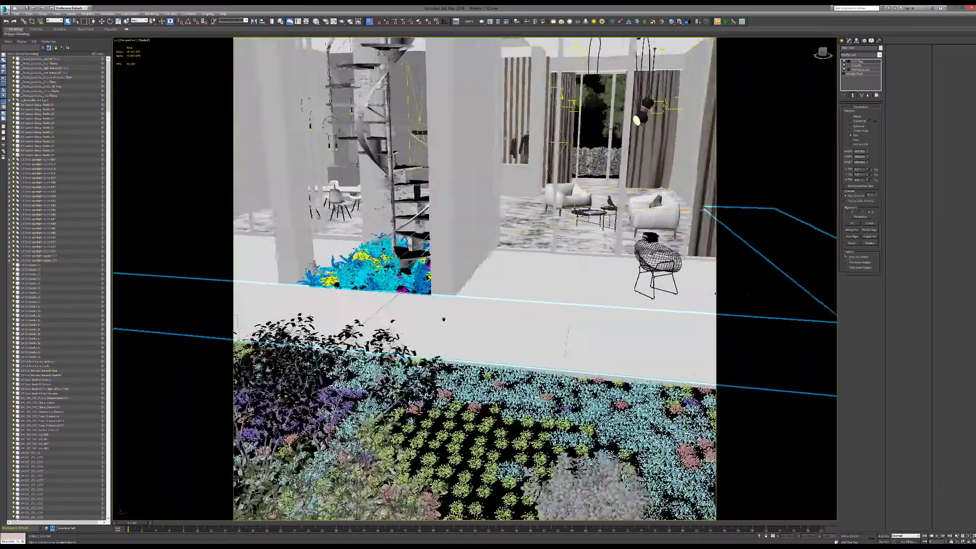
- Examine the garden in front of the house and select the scattered ground vegetation to show its scatter settings
scroll(443, 319, down, 8)
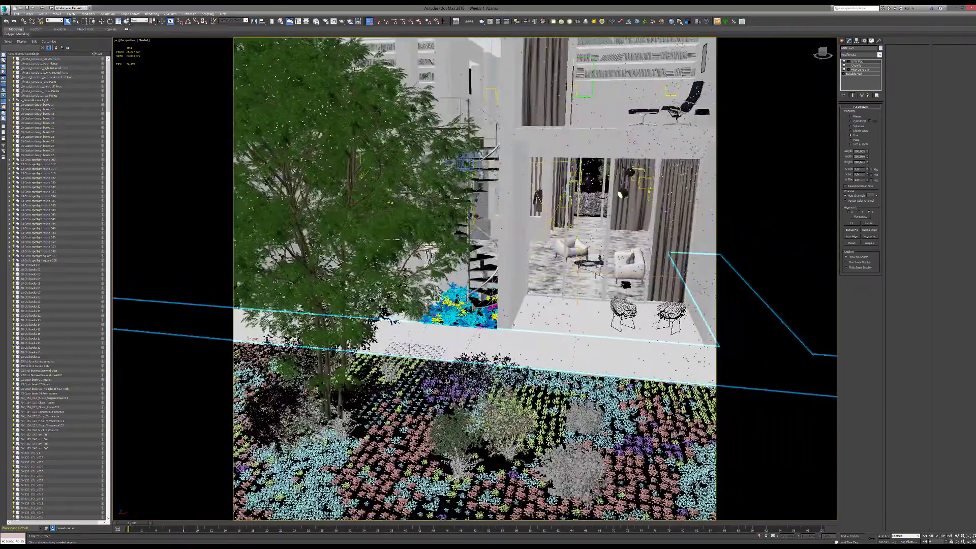
scroll(370, 178, down, 3)
alt+middle_drag(369, 178, 370, 177)
scroll(370, 178, up, 4)
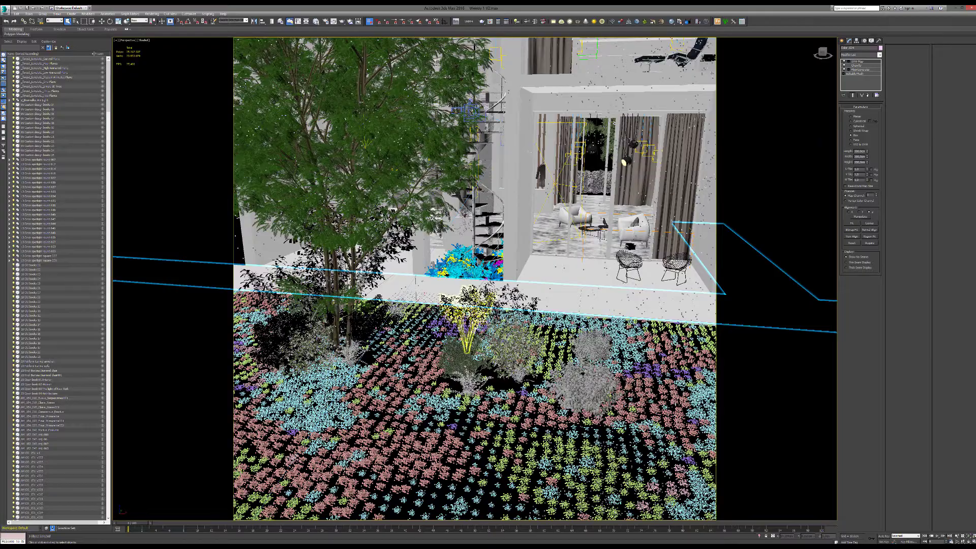
scroll(415, 279, down, 4)
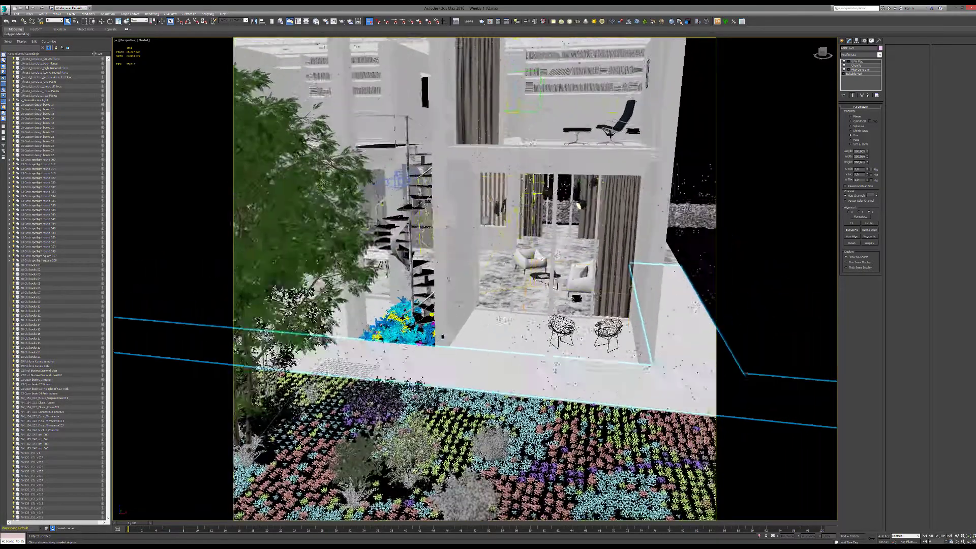
scroll(445, 297, up, 6)
alt+middle_drag(445, 297, 445, 290)
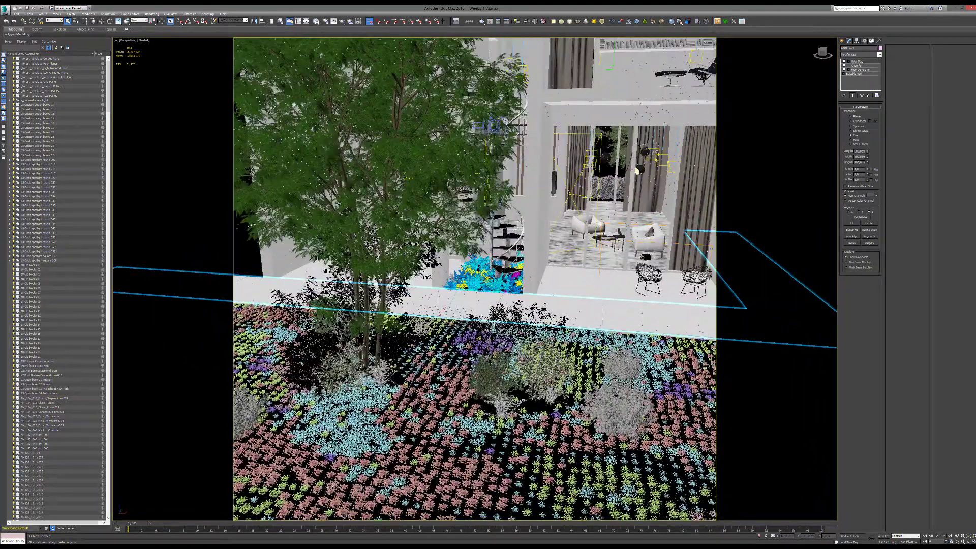
scroll(445, 290, down, 3)
scroll(445, 290, up, 3)
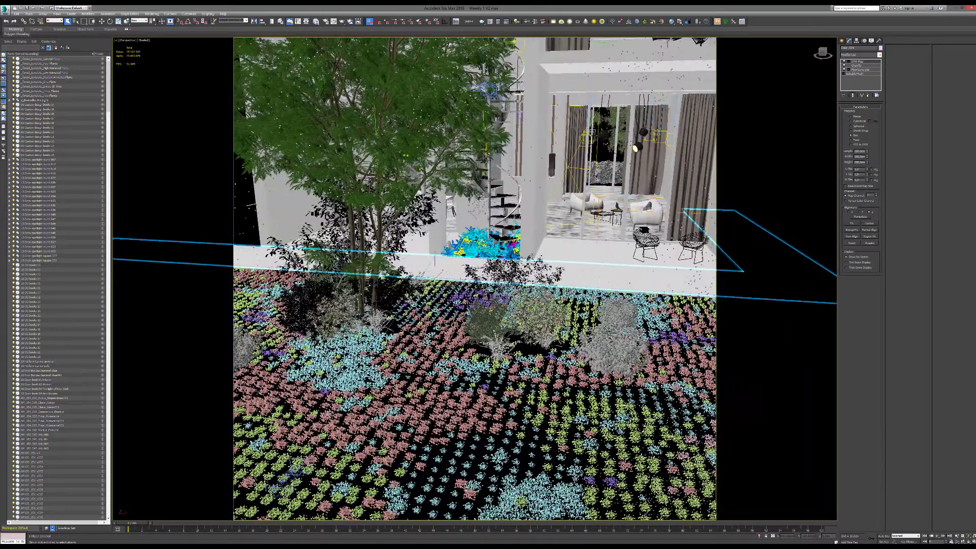
click(447, 325)
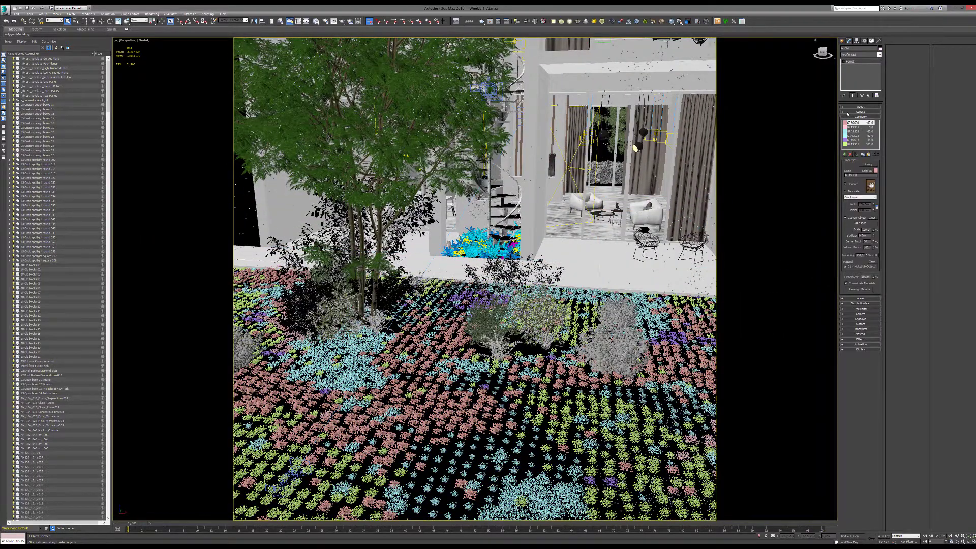
- Select the leafy shrub in front of the terrace and restore the first camera view from the camera list
alt+middle_drag(524, 285, 605, 288)
click(469, 248)
key(c)
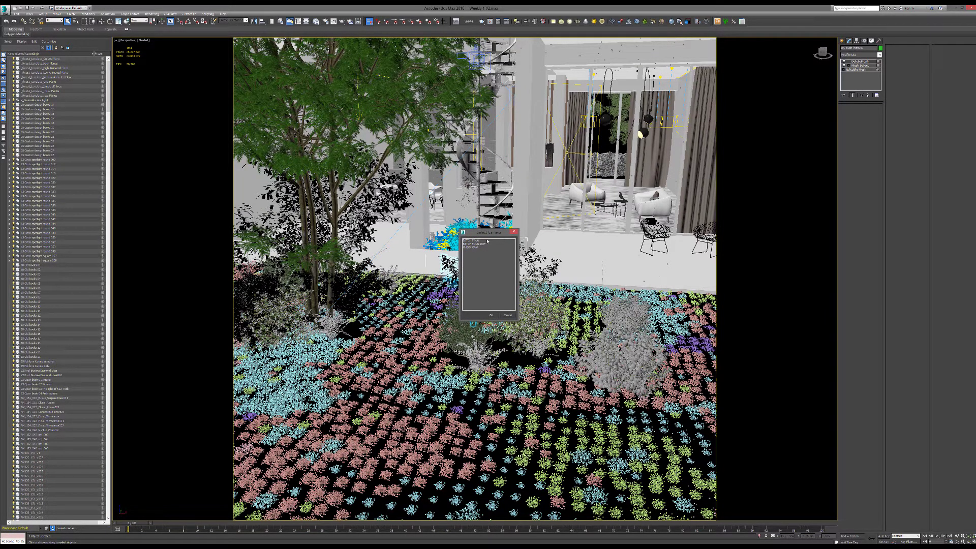
double_click(473, 241)
- Select the foreground shrub, large tree, sliding window frame and planter vegetation in turn to inspect how each is built
click(523, 447)
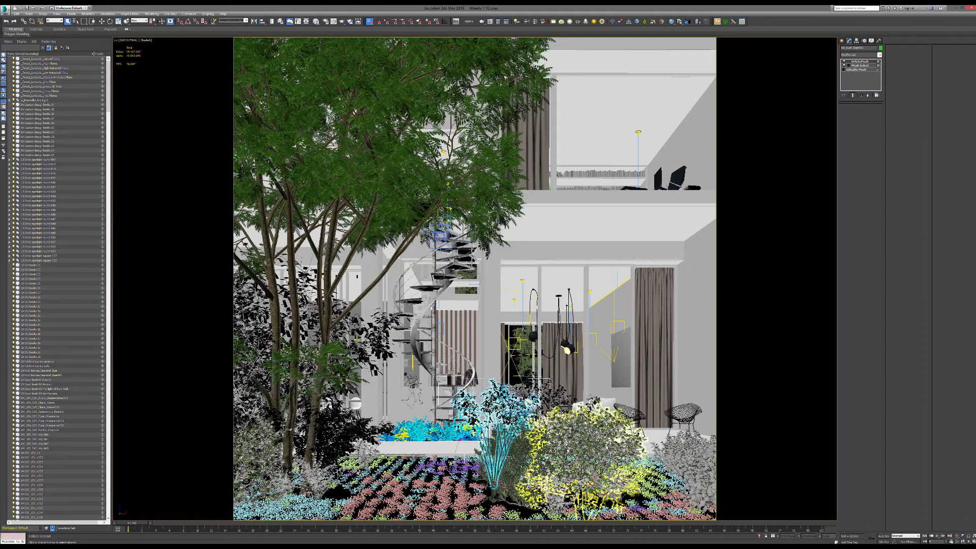
key(ctrl+x)
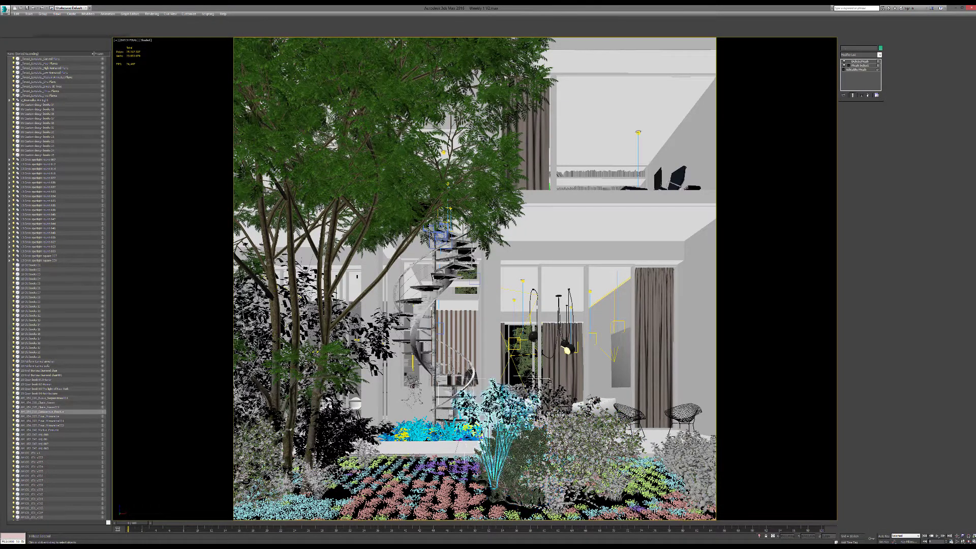
key(ctrl+x)
click(684, 448)
click(423, 207)
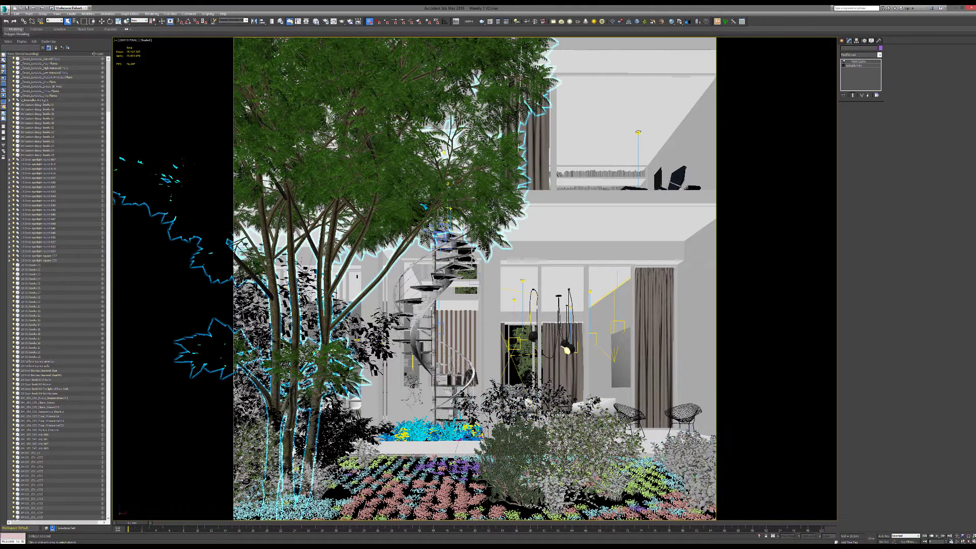
click(523, 457)
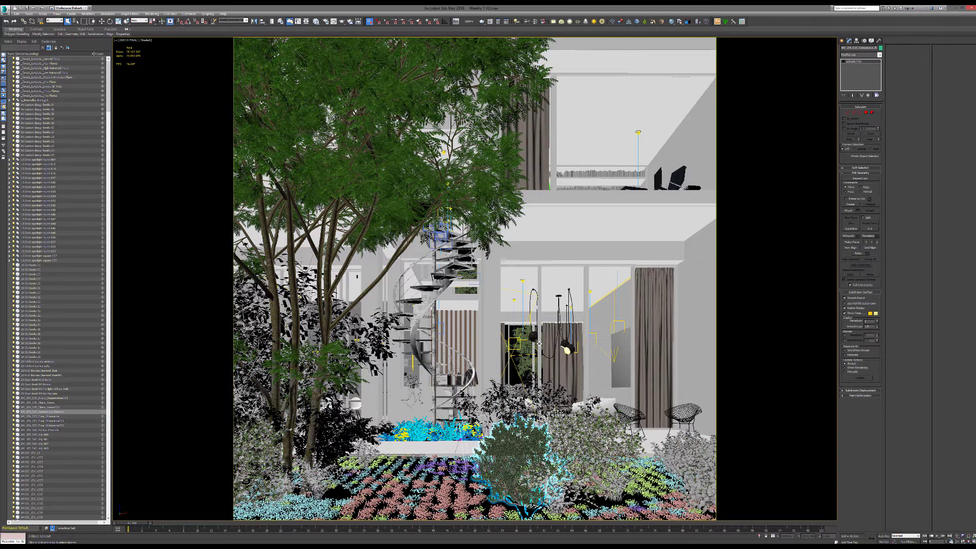
click(539, 343)
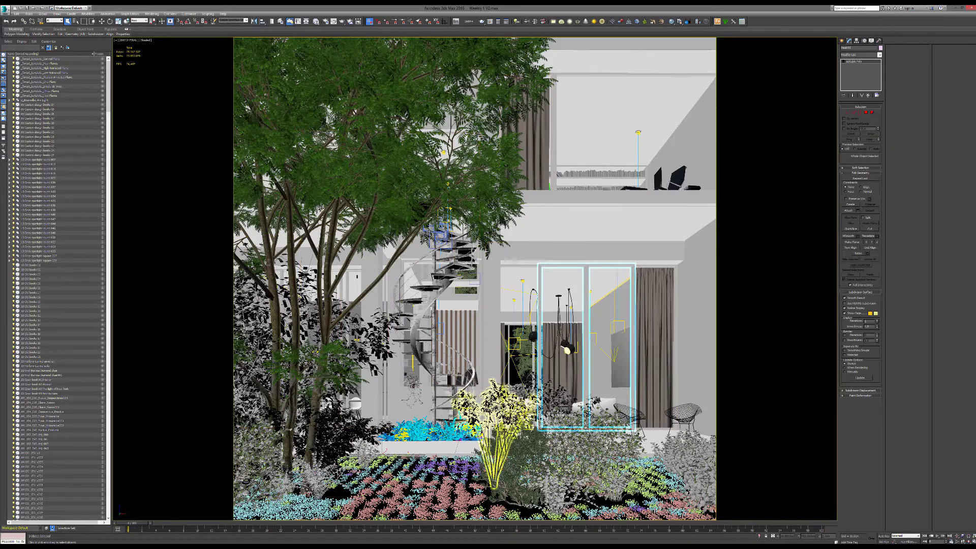
click(412, 428)
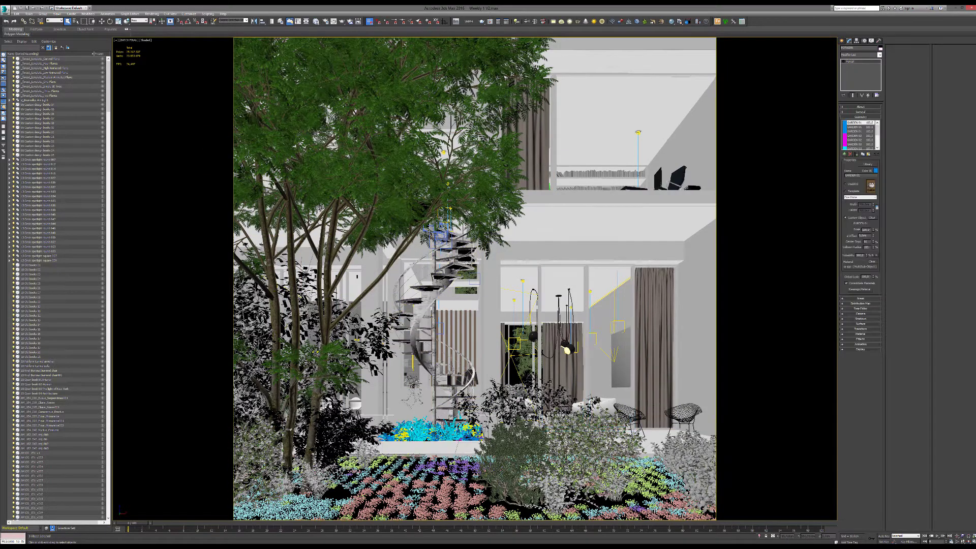
- Frame the planter vegetation, examine the house and surrounding trees from outside, and return to the first camera view
key(z)
alt+middle_drag(459, 277, 489, 275)
scroll(440, 319, down, 5)
scroll(489, 275, down, 5)
key(c)
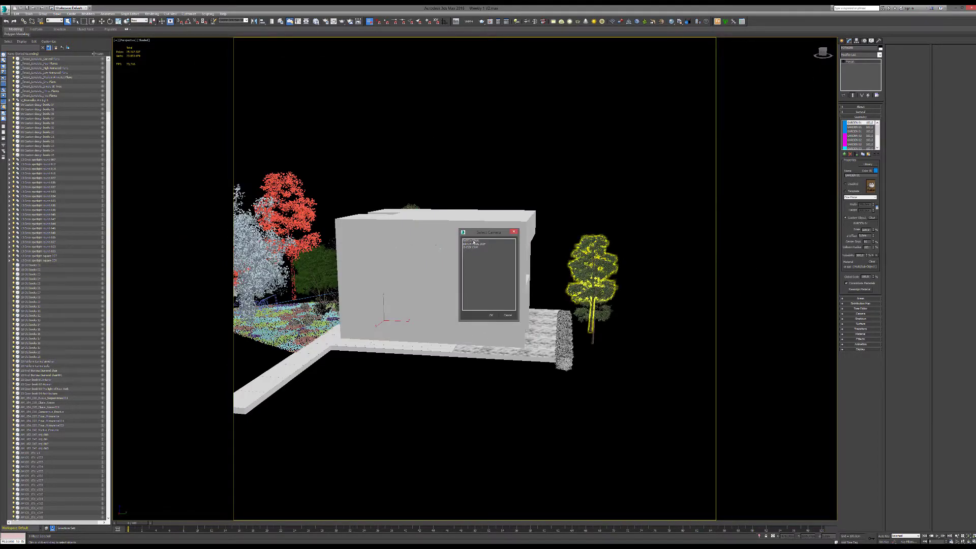
double_click(474, 241)
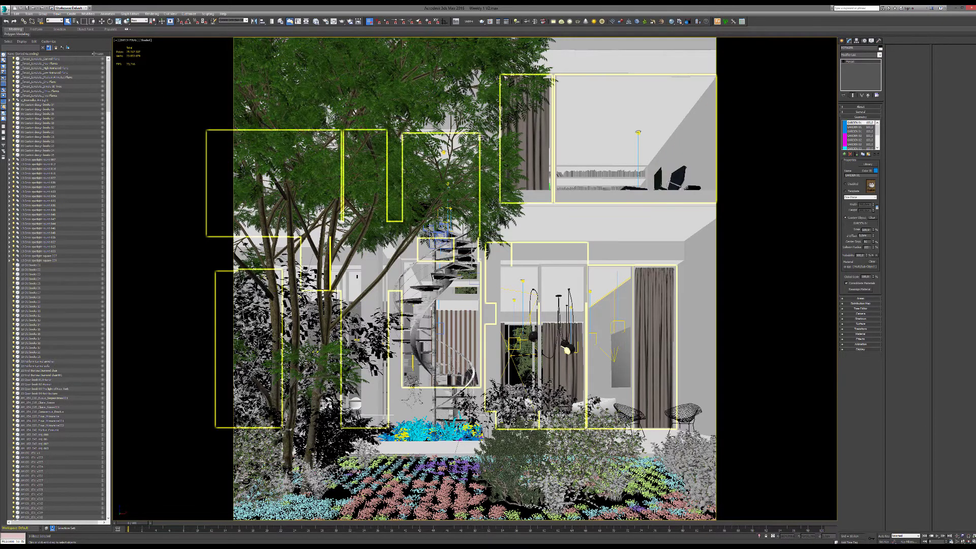
- Switch to a perspective view and select the background tree seen through the house to inspect its placement
key(p)
key(z)
alt+middle_drag(476, 294, 468, 234)
click(508, 341)
scroll(509, 340, up, 5)
alt+middle_drag(509, 341, 502, 252)
click(544, 214)
scroll(528, 223, up, 5)
scroll(502, 251, down, 5)
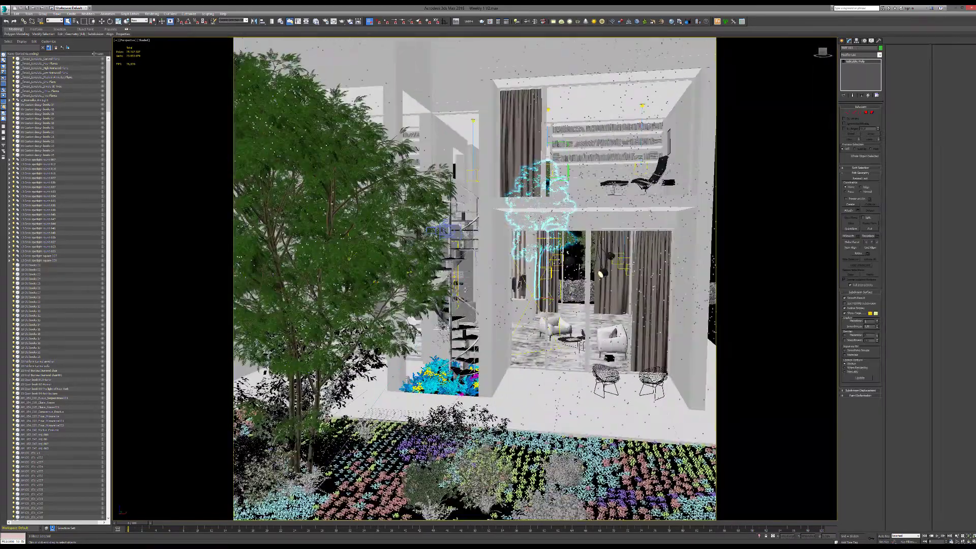
- Examine the ground-floor living room and its furniture through the large windows
scroll(470, 305, up, 5)
scroll(470, 304, down, 5)
scroll(470, 305, up, 2)
scroll(512, 315, down, 4)
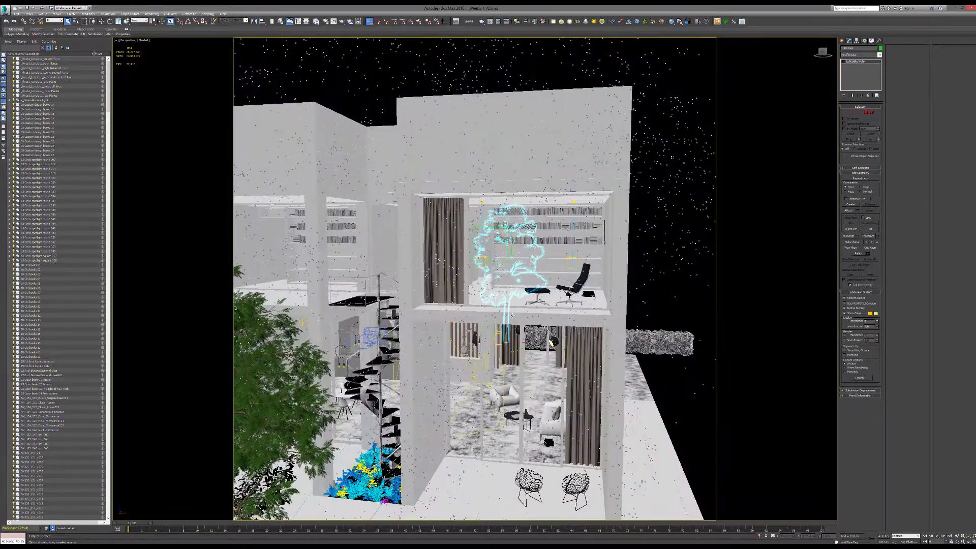
scroll(491, 456, up, 6)
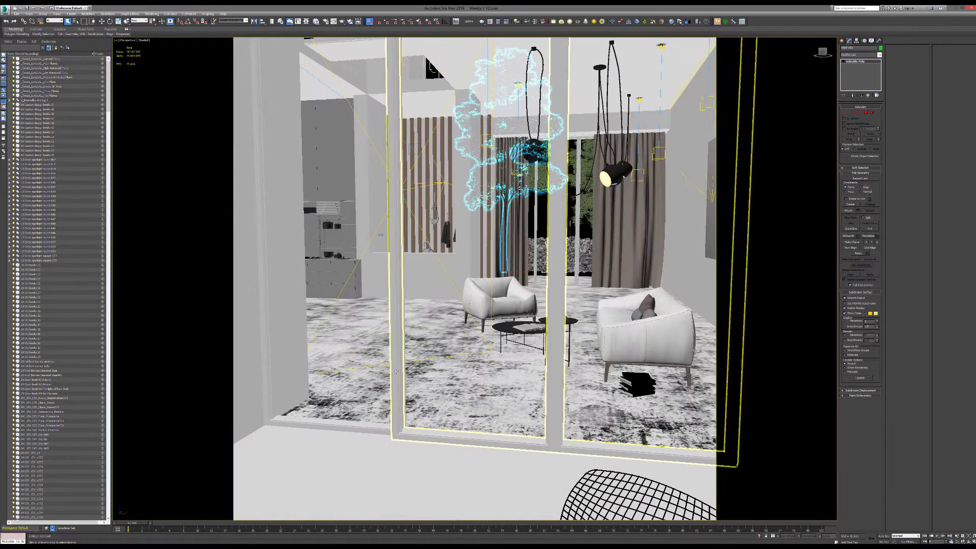
scroll(490, 305, up, 3)
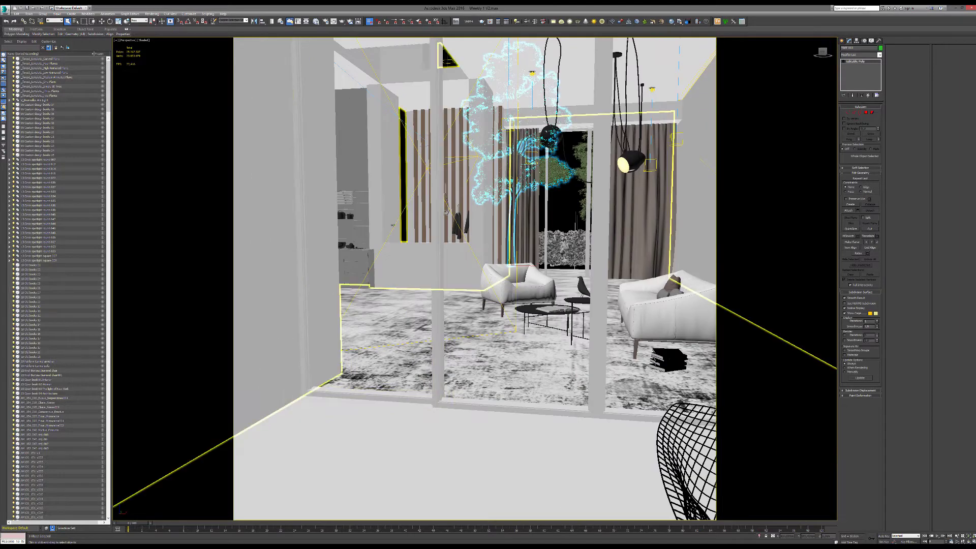
- Select the sliding window frame of the living room and inspect its lower corner up close
click(438, 403)
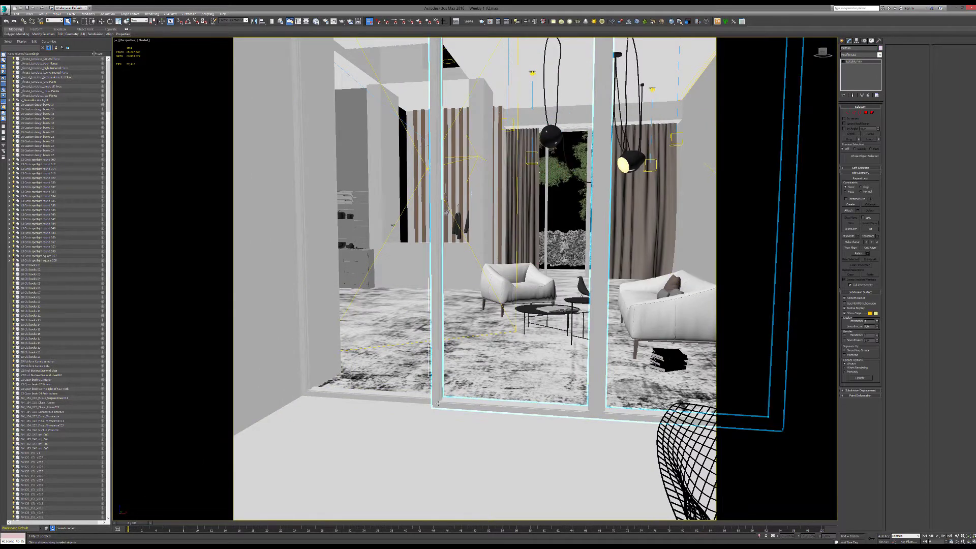
scroll(438, 403, down, 5)
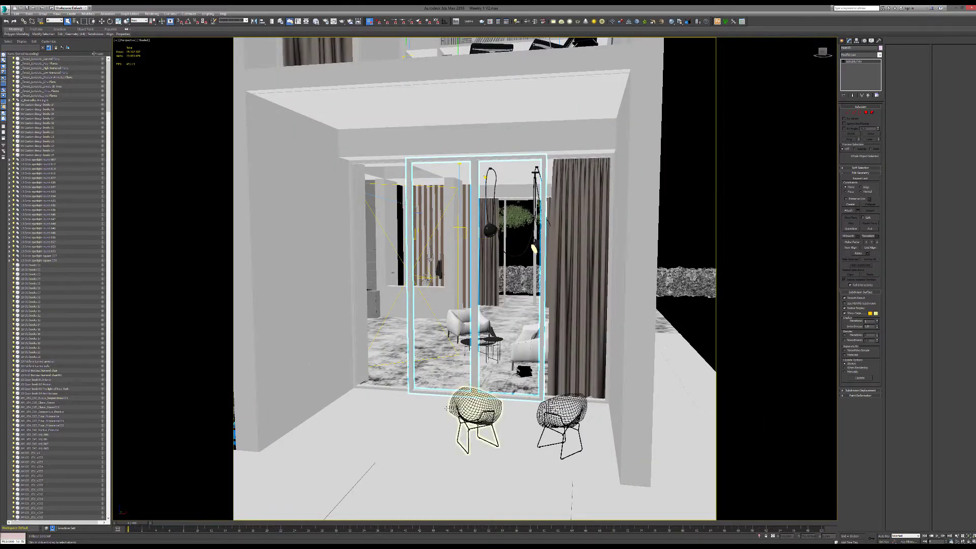
scroll(406, 405, up, 6)
scroll(393, 404, down, 3)
scroll(393, 404, down, 3)
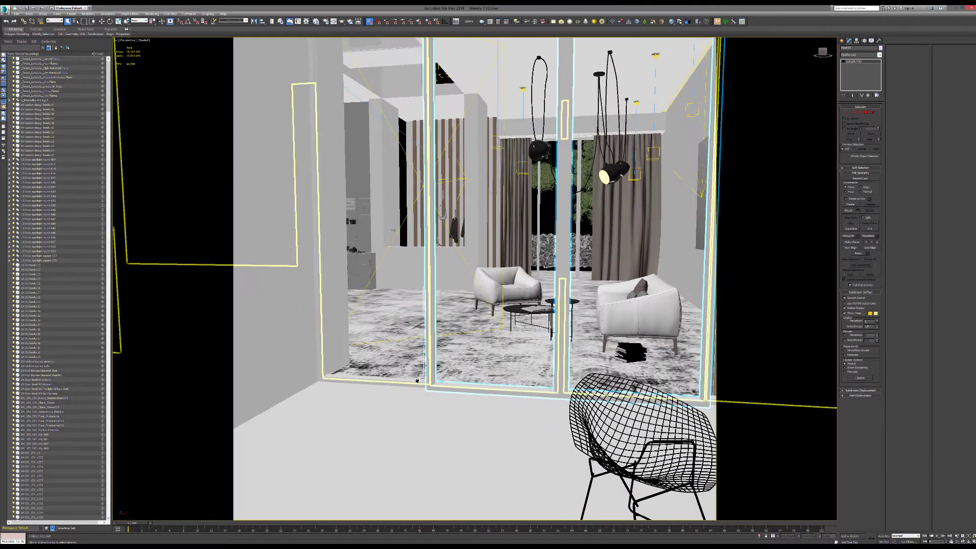
scroll(417, 385, up, 4)
scroll(416, 391, up, 5)
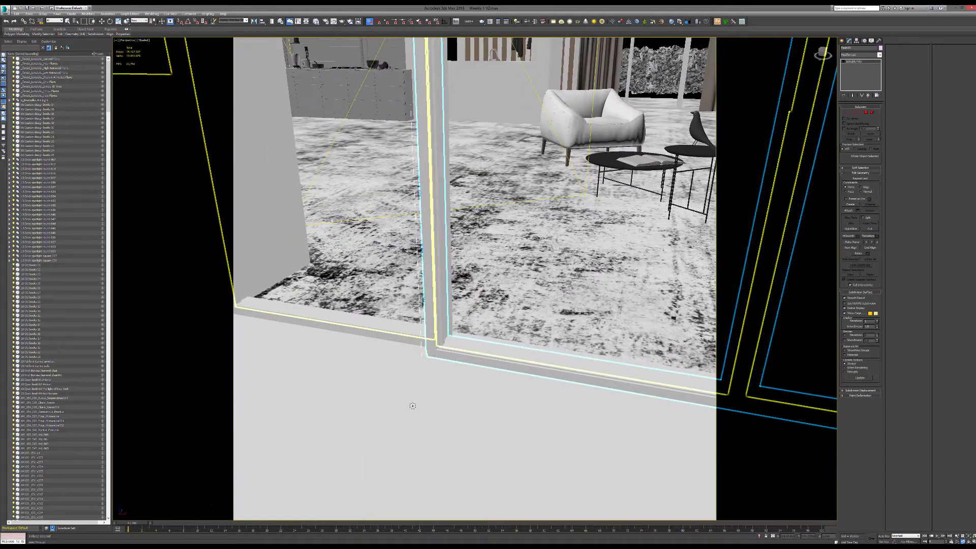
scroll(435, 362, up, 2)
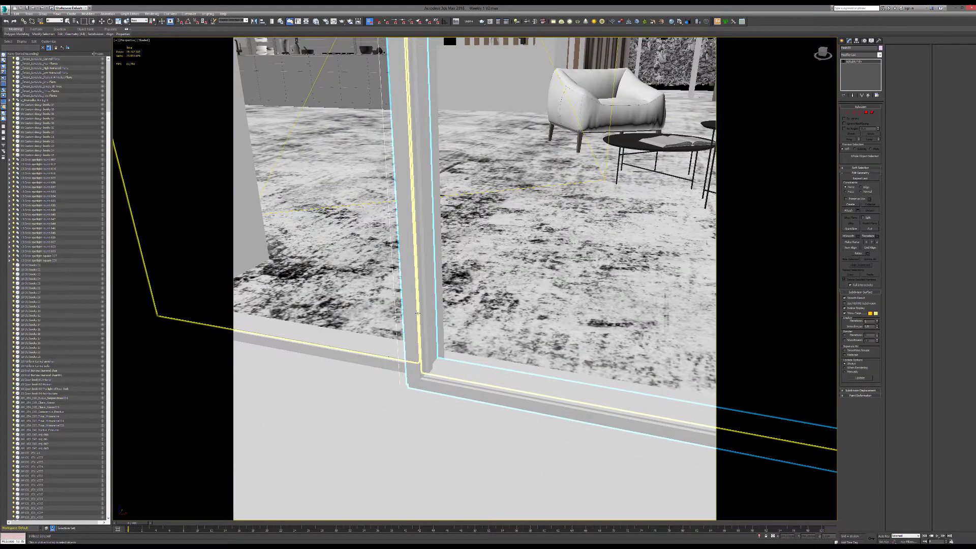
scroll(427, 371, down, 6)
- Select the spiral staircase and examine its steps, landing and modifier stack from several distances
alt+middle_drag(399, 303, 376, 244)
middle_drag(305, 244, 482, 316)
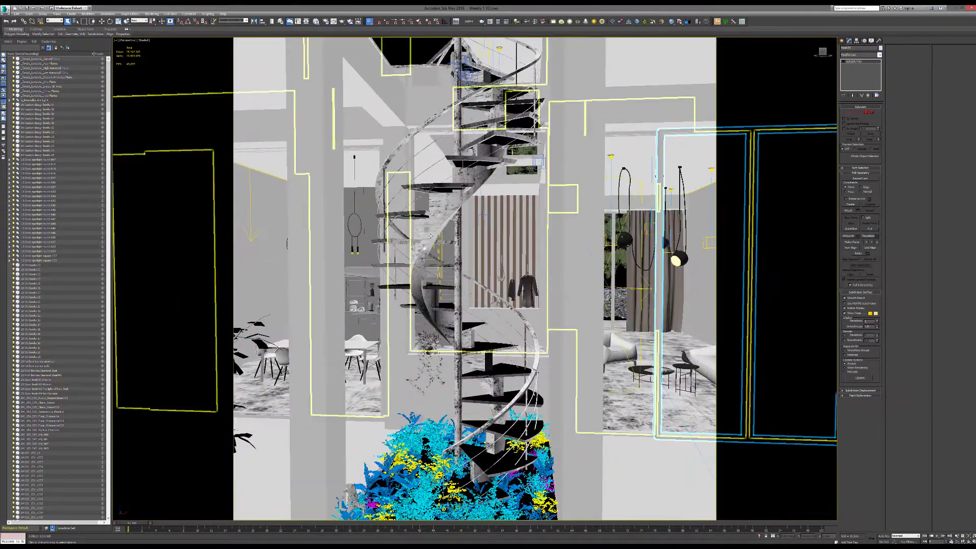
click(427, 254)
scroll(427, 254, down, 5)
alt+middle_drag(427, 255, 513, 299)
scroll(474, 235, up, 5)
scroll(475, 243, up, 4)
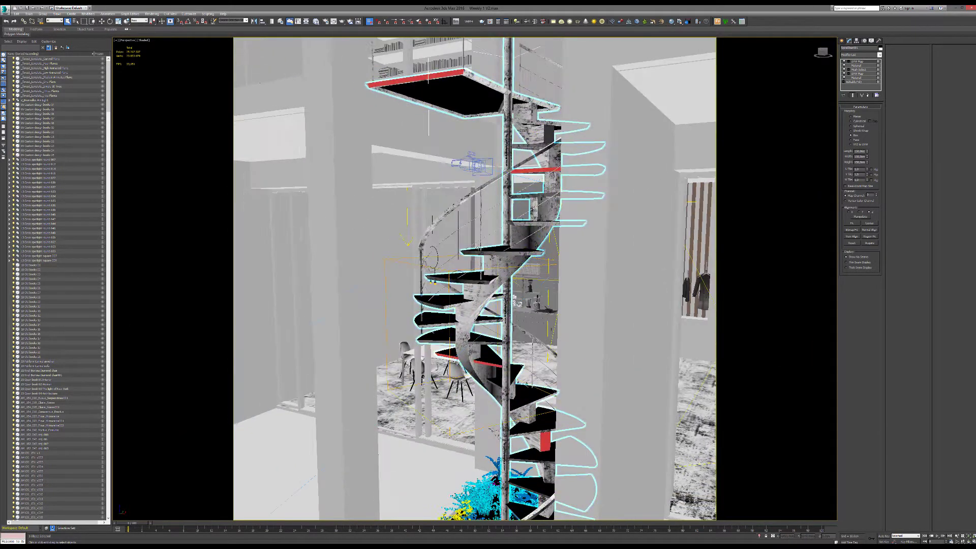
scroll(485, 260, up, 5)
scroll(486, 264, down, 6)
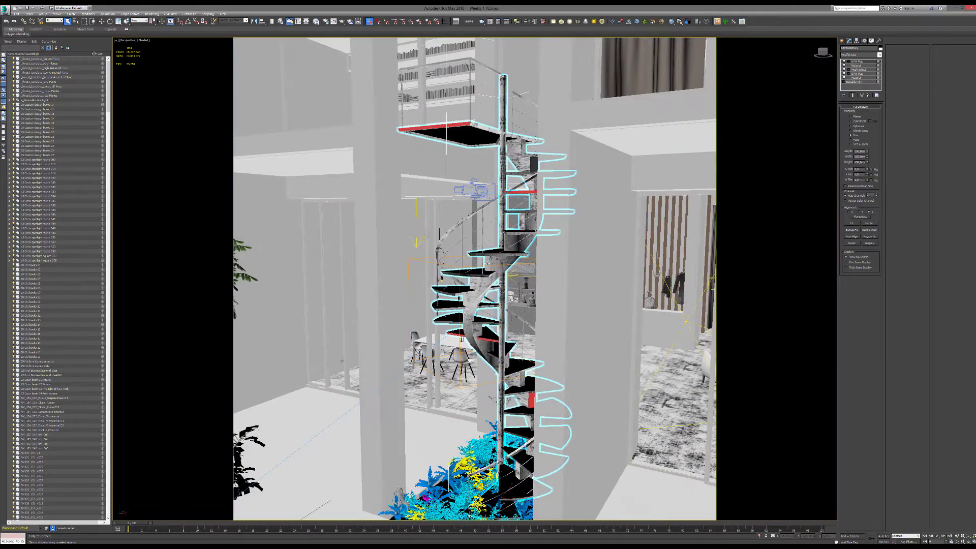
- Open the Slate Material Editor and look over the node graph of the spiral staircase's material
mouse_move(486, 263)
alt+middle_down()
mouse_move(501, 270)
mouse_move(499, 257)
mouse_move(508, 270)
mouse_move(504, 257)
mouse_move(521, 252)
mouse_move(501, 255)
alt+middle_up()
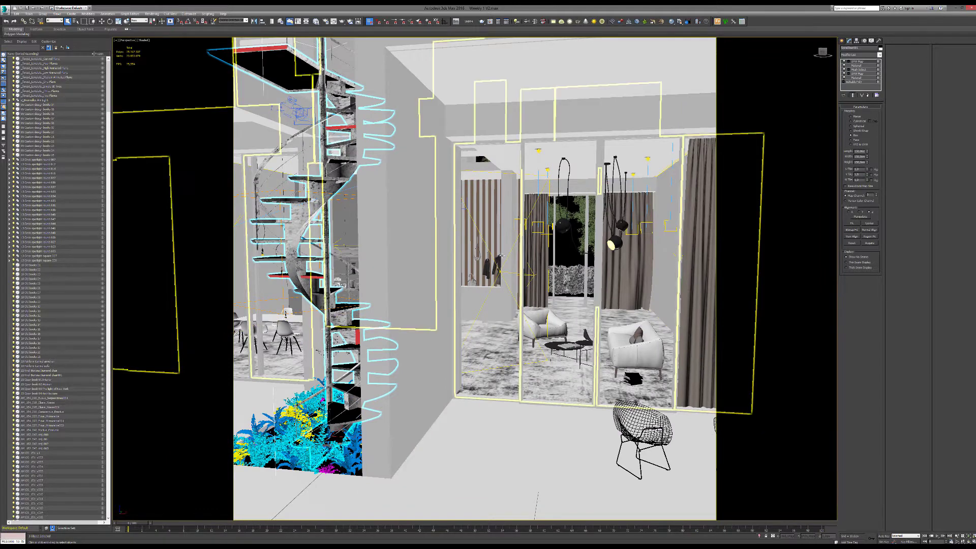
key(m)
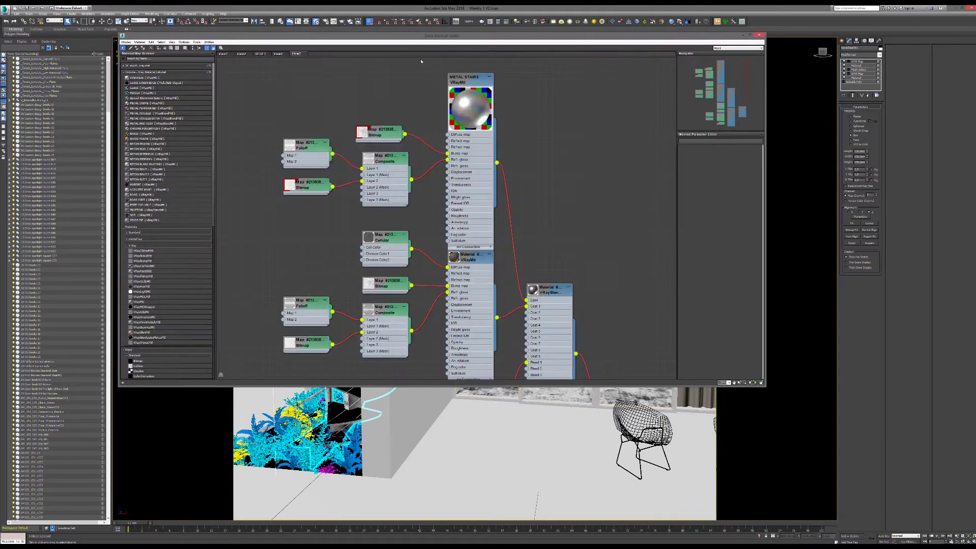
scroll(412, 131, down, 5)
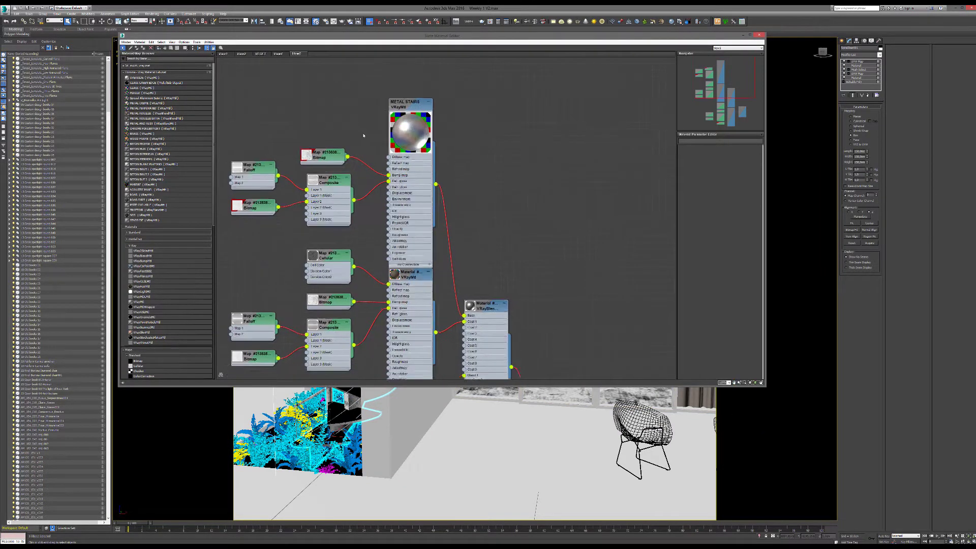
middle_drag(413, 197, 453, 132)
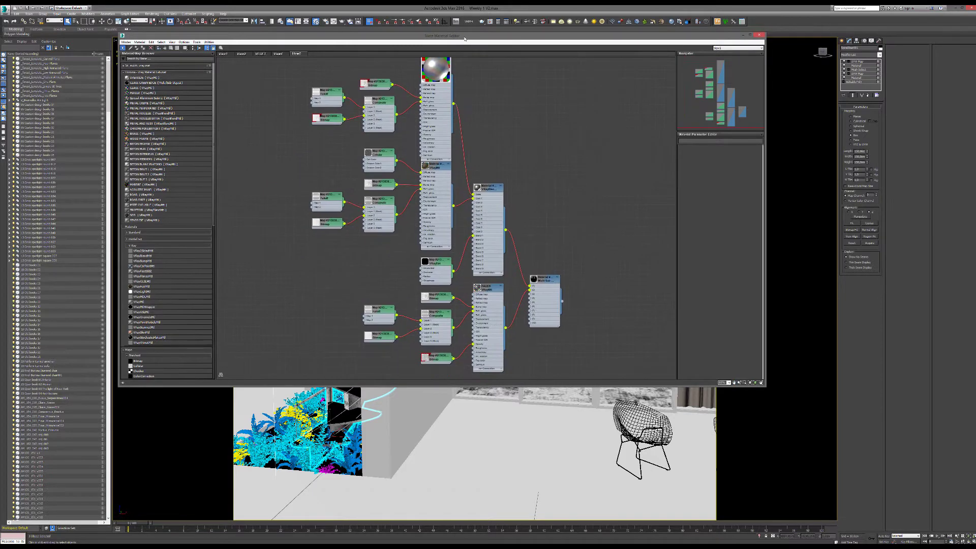
drag(457, 36, 443, 261)
drag(485, 261, 499, 72)
scroll(478, 169, up, 3)
scroll(479, 168, up, 2)
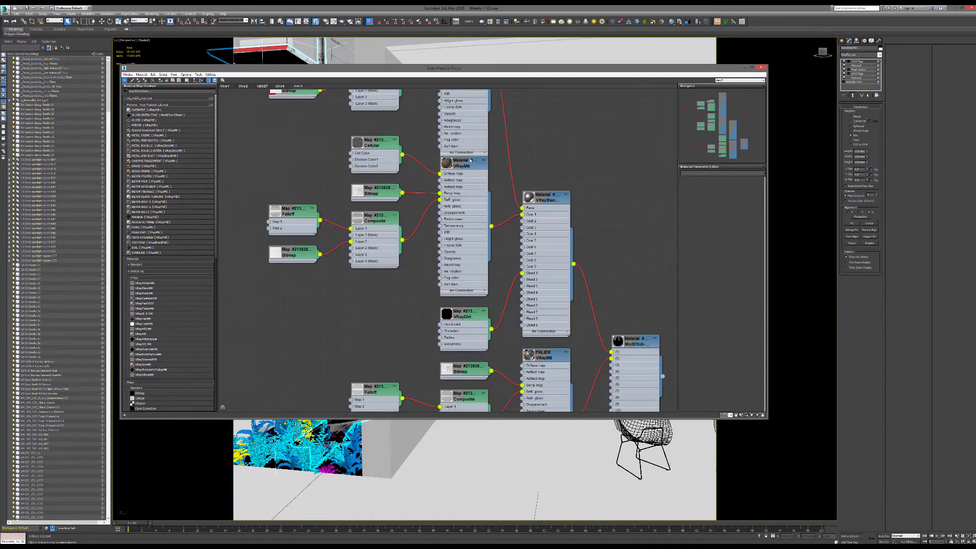
middle_drag(378, 196, 370, 330)
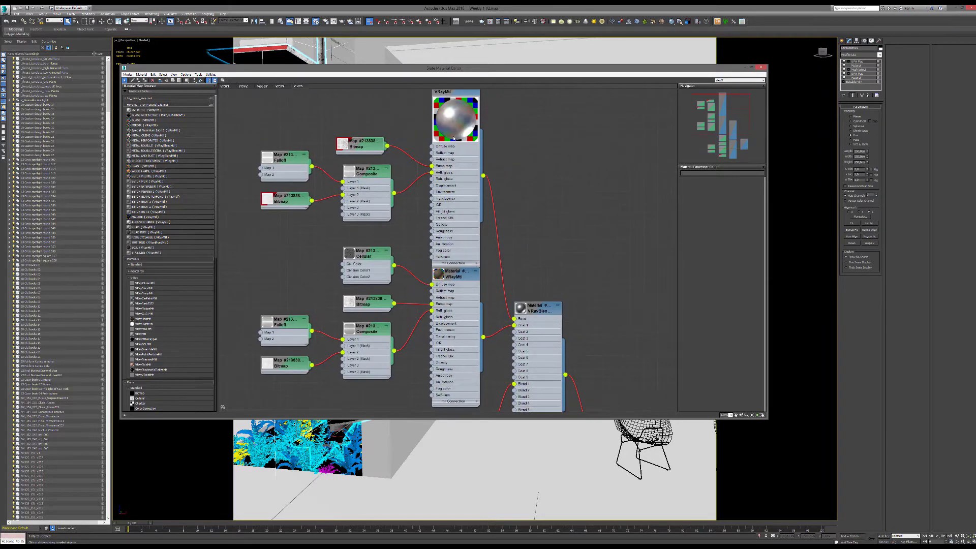
- Inspect the parameters of the METAL STAIRS material and of the bitmap feeding its bump map
double_click(454, 113)
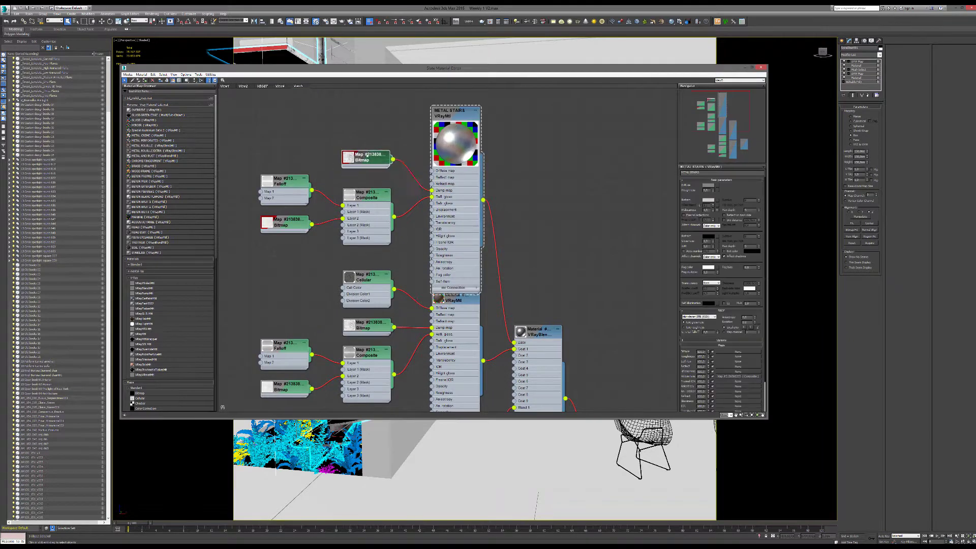
click(345, 156)
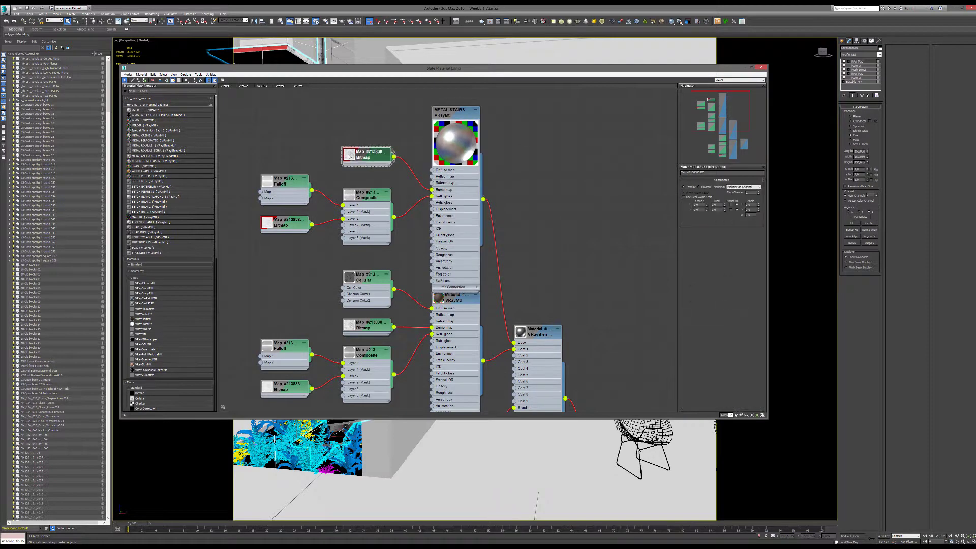
mouse_move(351, 154)
mouse_down()
mouse_move(351, 120)
mouse_move(364, 136)
mouse_move(360, 150)
mouse_up()
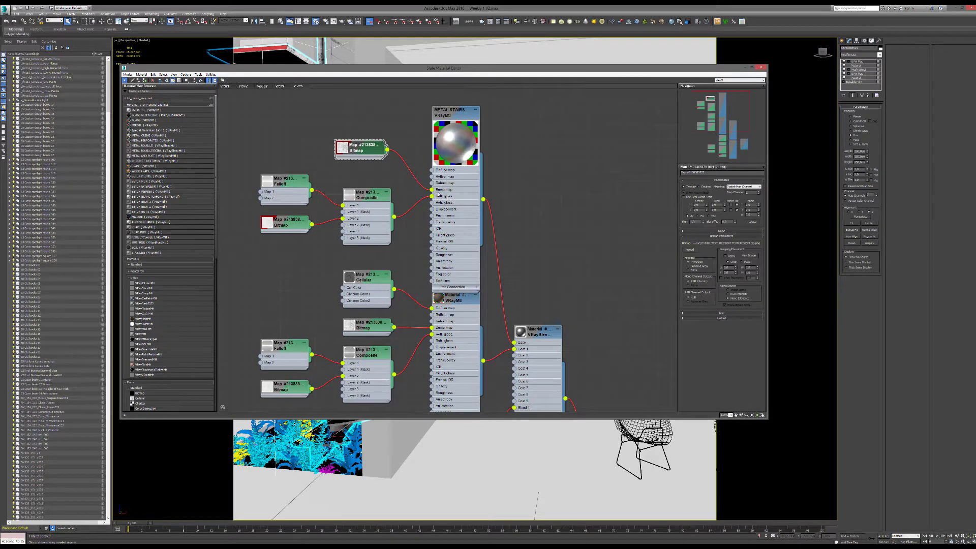
drag(401, 68, 442, 54)
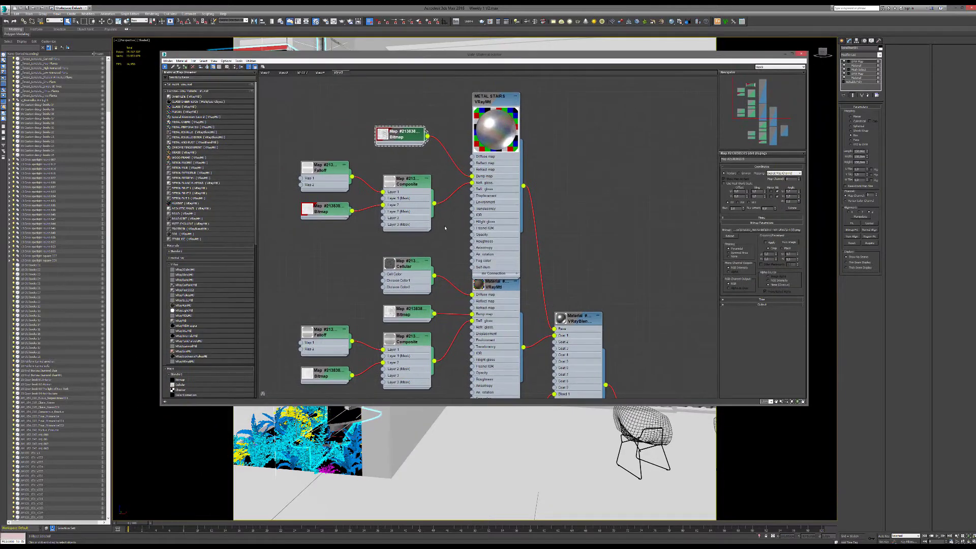
- Examine the second VRayMtl feeding the blend material and the parameters of the VRayDirt map used as its mask
drag(511, 291, 518, 298)
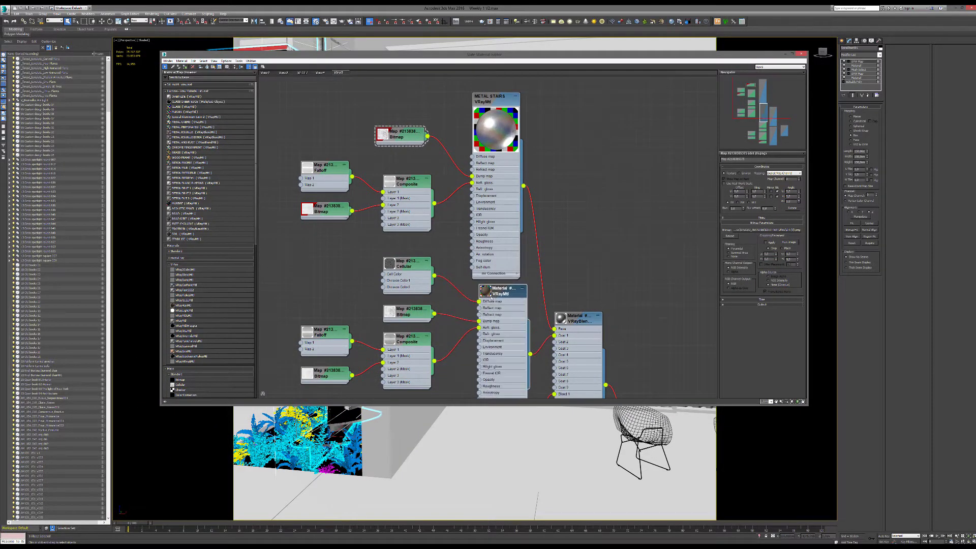
middle_drag(474, 281, 495, 216)
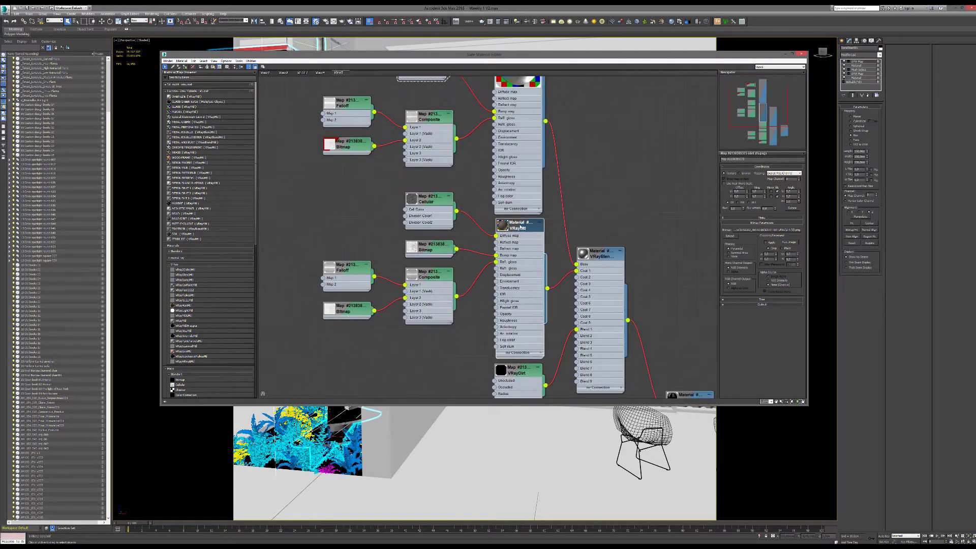
middle_drag(448, 280, 452, 236)
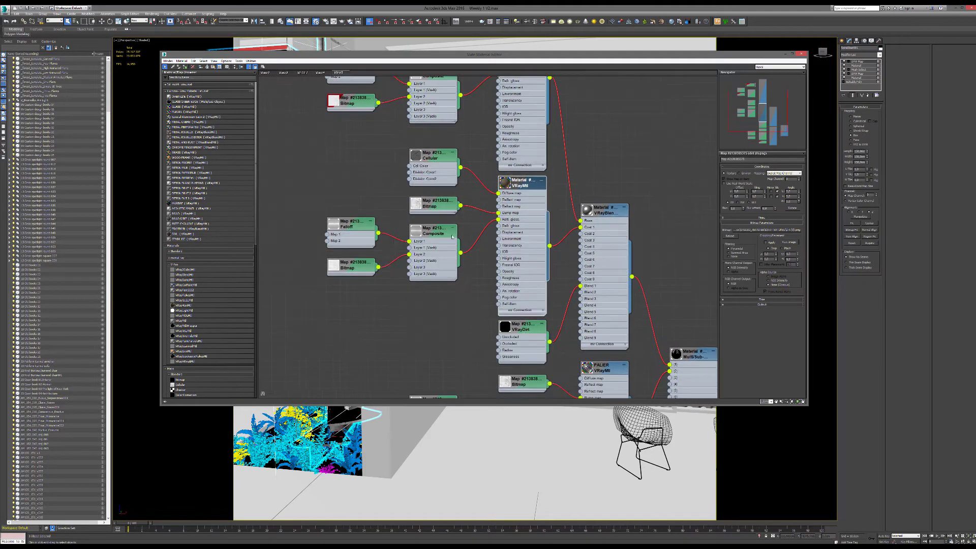
double_click(523, 330)
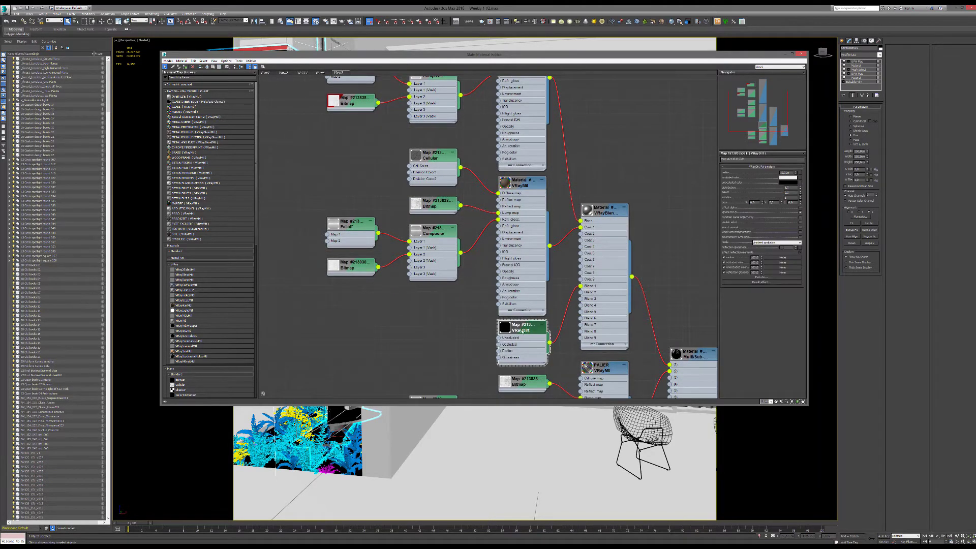
drag(421, 55, 467, 55)
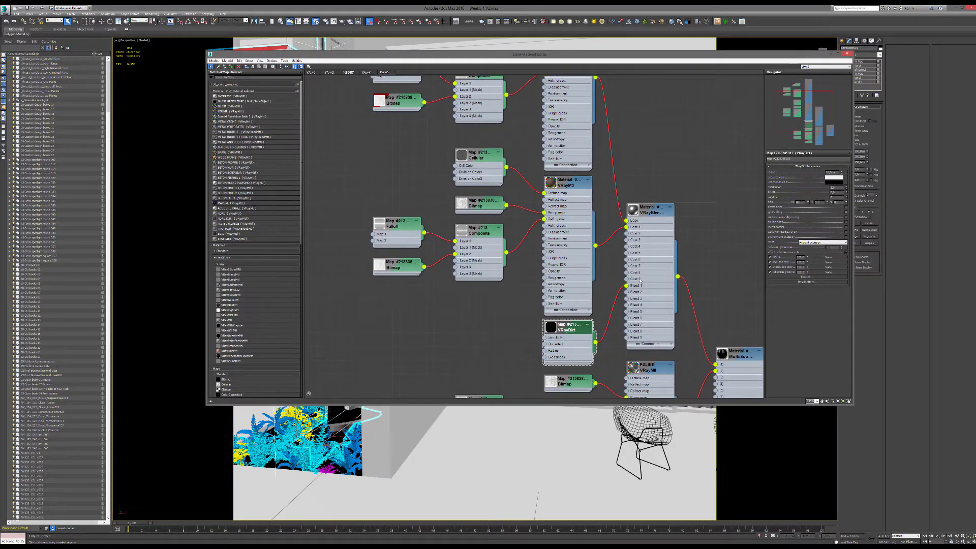
- Find the PALIER material in the staircase's node graph and enlarge its preview
middle_drag(605, 297, 491, 245)
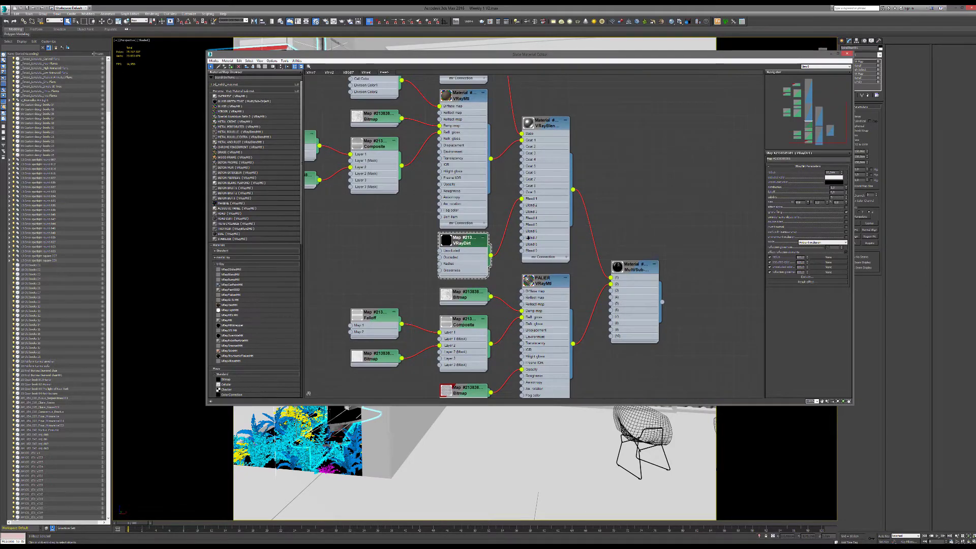
middle_drag(529, 238, 530, 118)
click(546, 168)
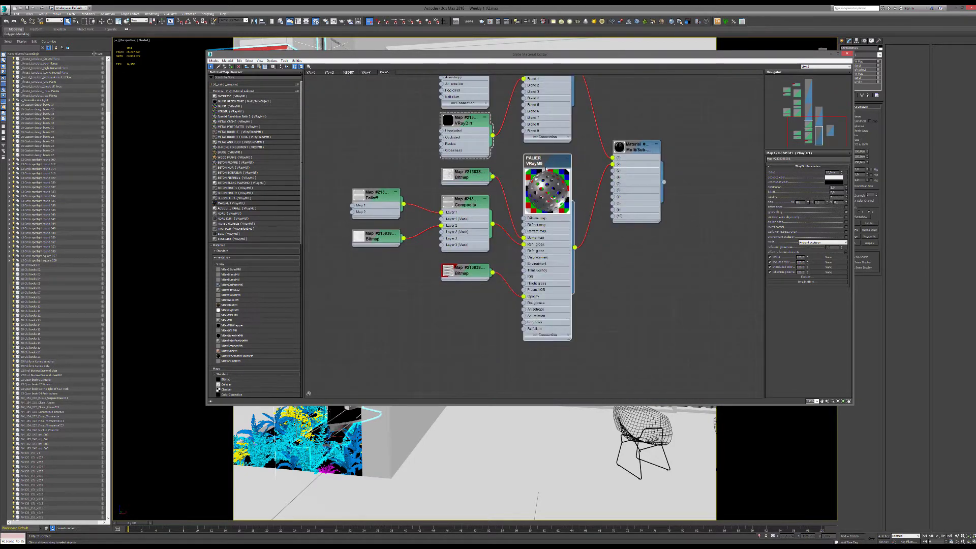
- Switch to Photoshop, zoom in on the perforated stair treads in the final image, and return to 3ds Max
key(alt+Tab)
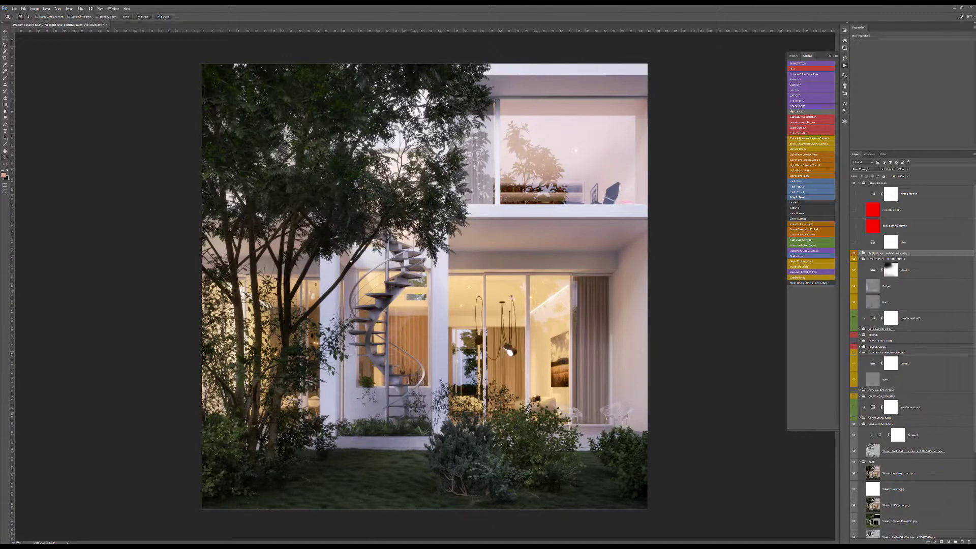
drag(389, 298, 477, 182)
key(b)
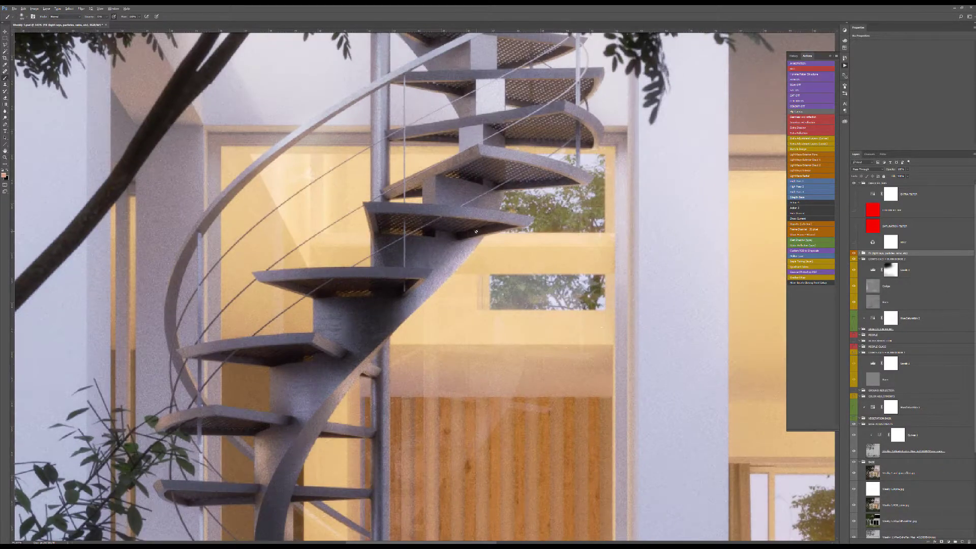
key(alt+Tab)
- Move the PALIER material's opacity bitmap down and briefly enlarge its preview to check the perforation pattern
drag(472, 280, 464, 301)
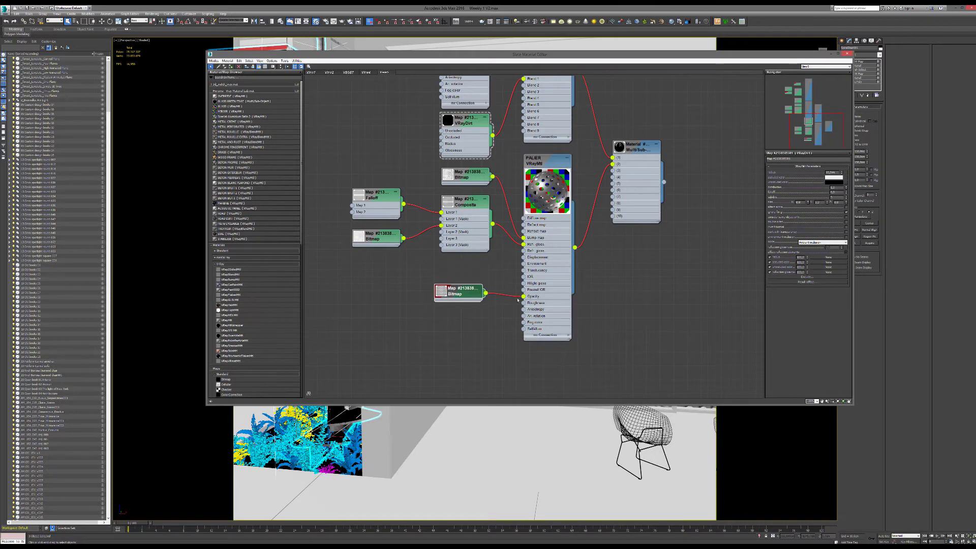
double_click(444, 294)
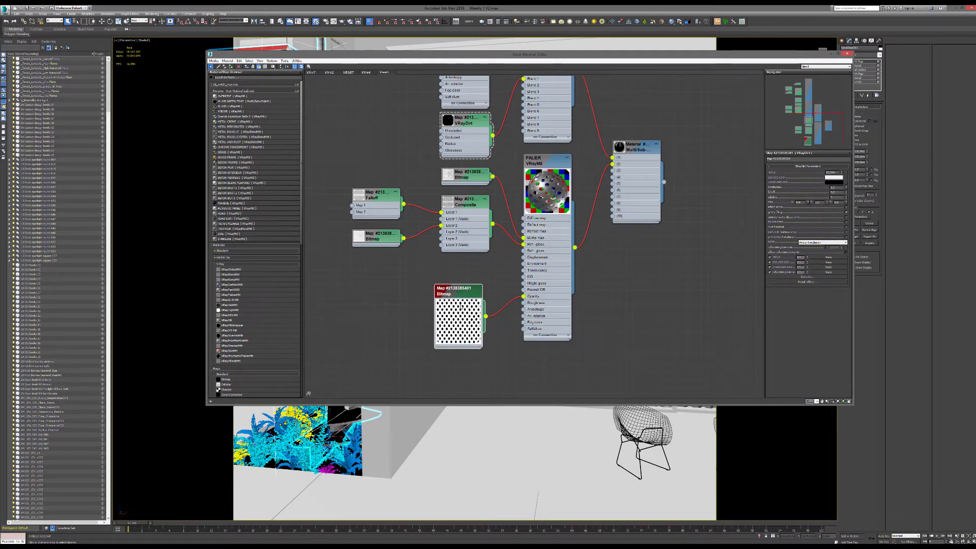
double_click(460, 308)
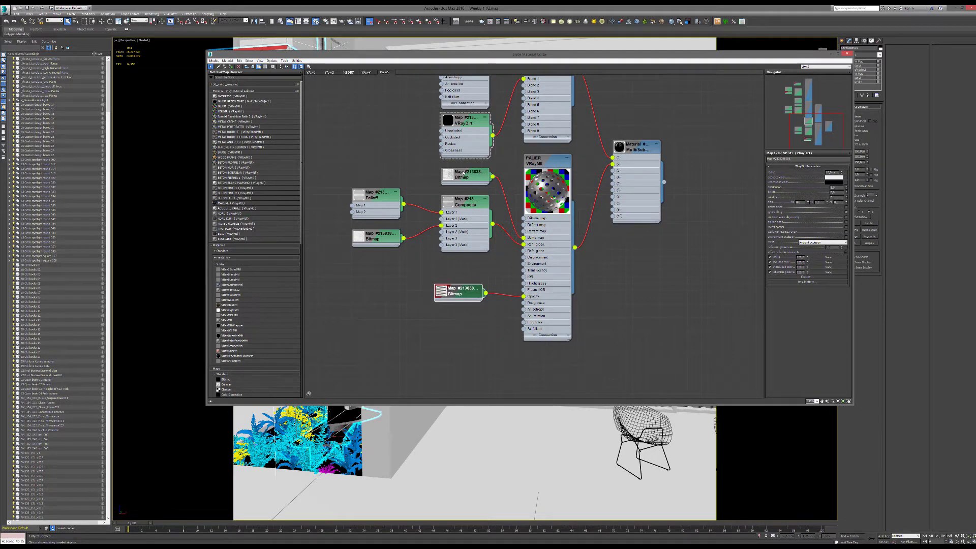
middle_drag(496, 194, 481, 239)
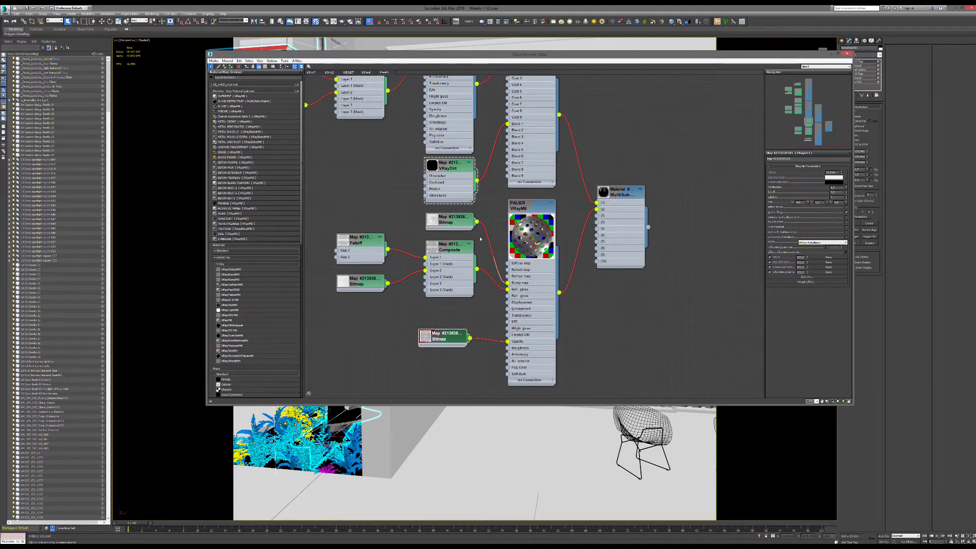
middle_drag(454, 178, 451, 264)
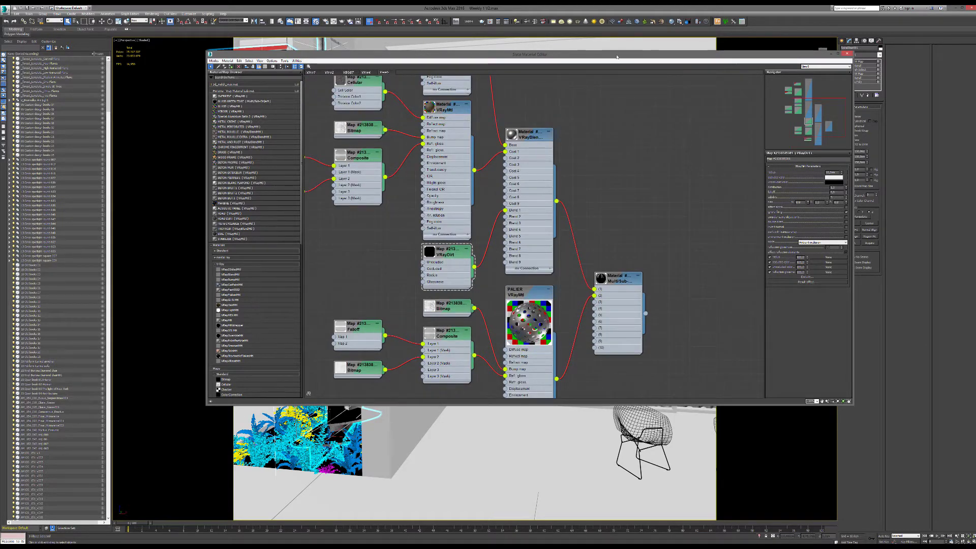
- Switch to Photoshop and examine the staircase's metal finish in the final image from close and medium distances
key(alt+Tab)
alt+scroll(404, 253, up, 3)
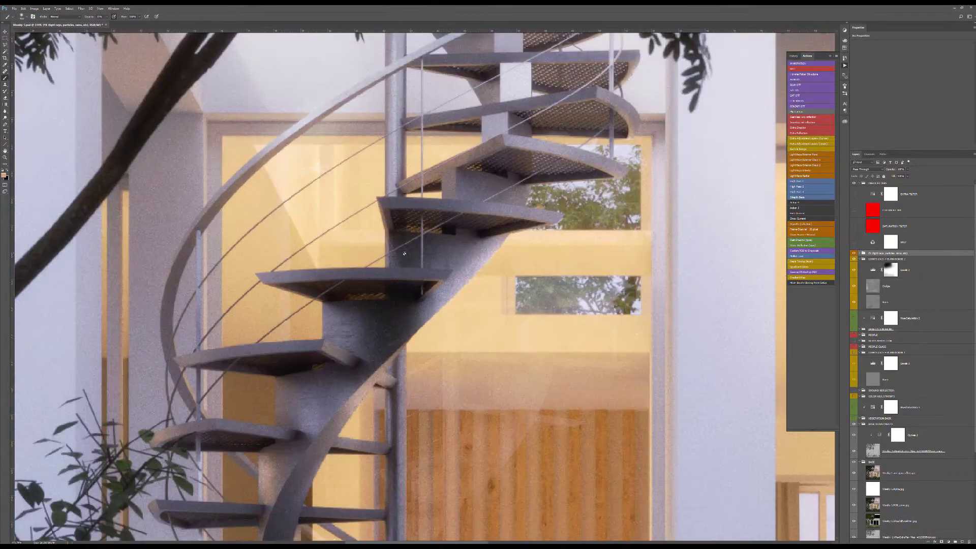
alt+scroll(404, 253, down, 3)
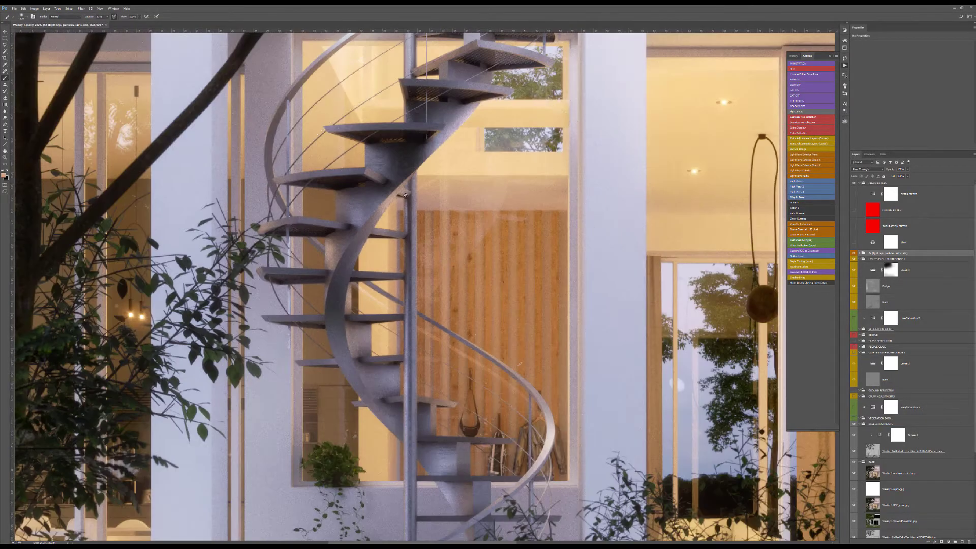
alt+scroll(405, 195, up, 3)
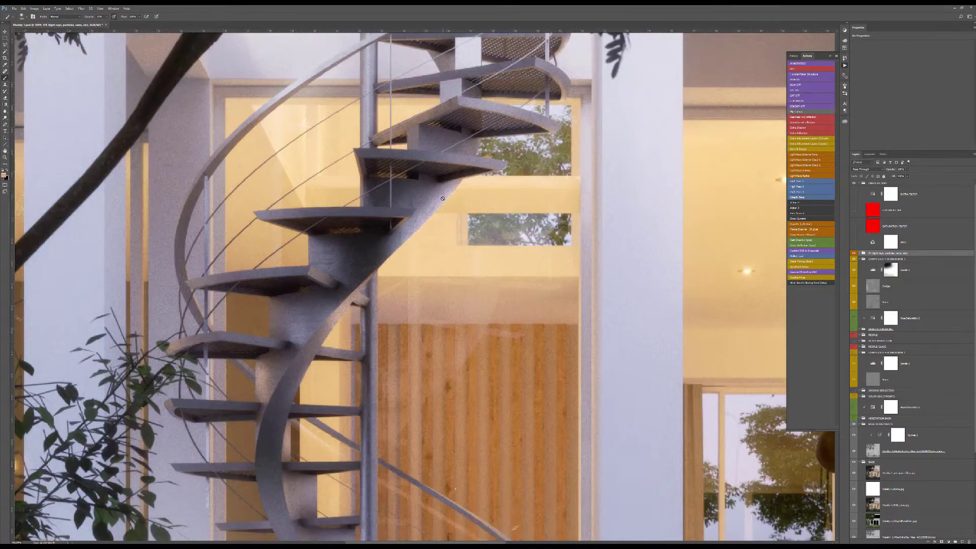
alt+scroll(442, 199, down, 3)
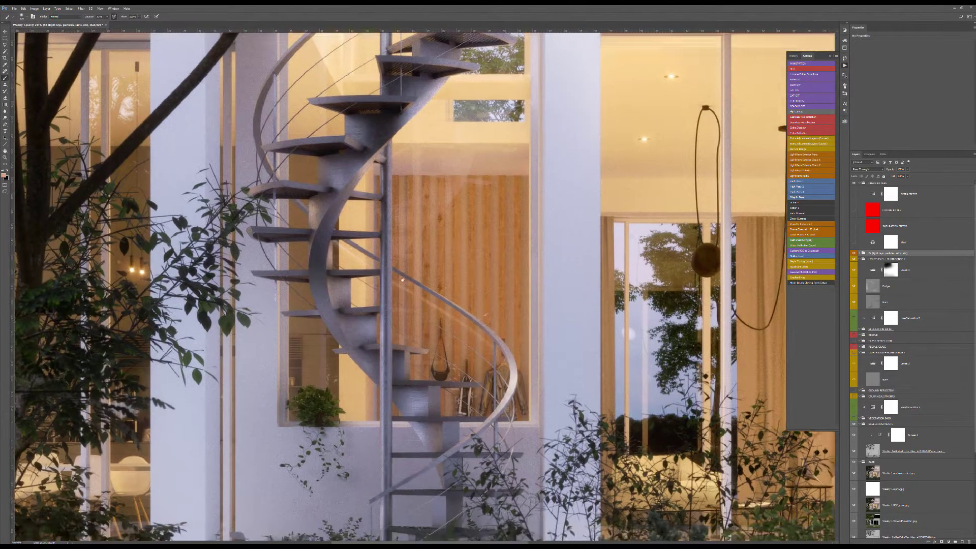
scroll(433, 303, down, 3)
alt+scroll(424, 270, down, 4)
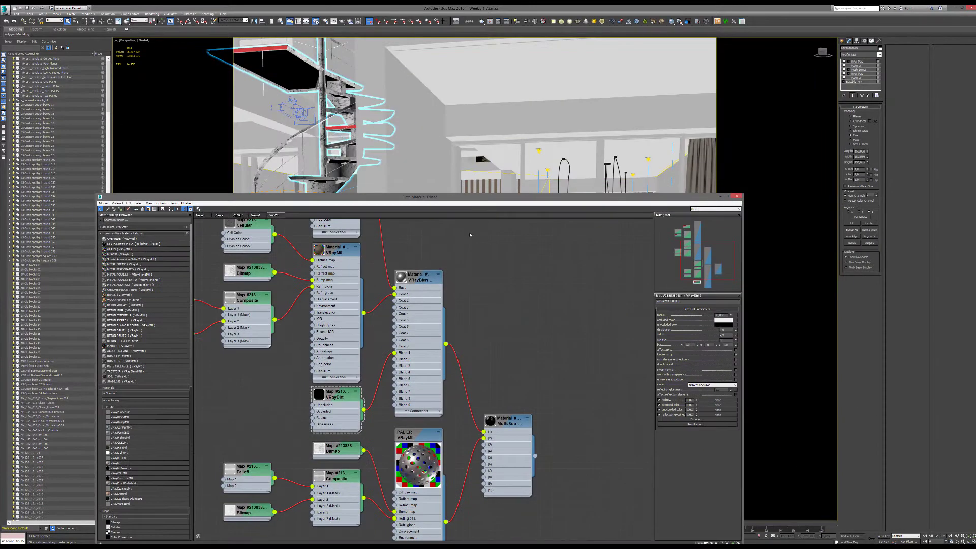
- Pick the wall's material from the 3ds Max viewport into the Slate Material Editor and show its VRayEdgesTex bump map's parameters
middle_drag(470, 235, 244, 239)
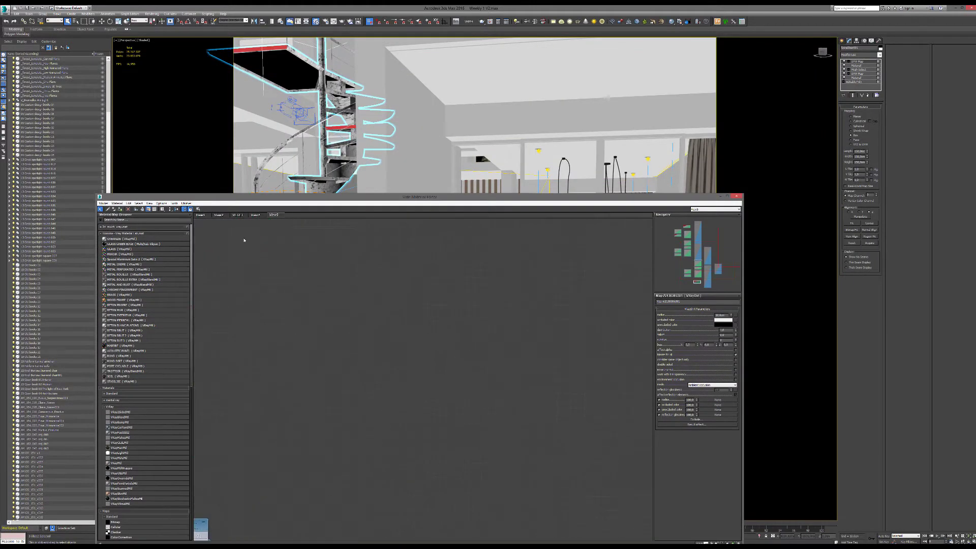
click(107, 209)
click(385, 56)
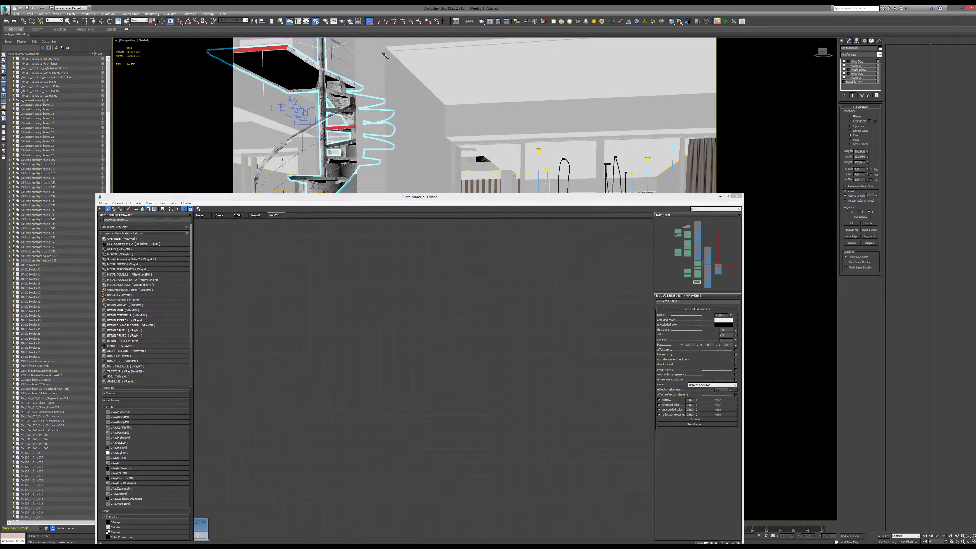
scroll(412, 293, up, 2)
click(402, 294)
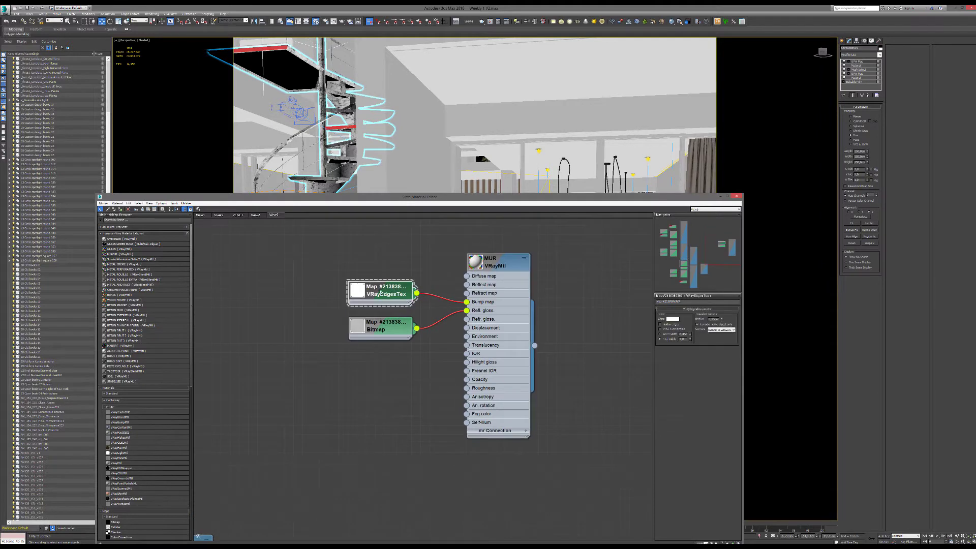
- Enlarge the previews of the MUR material and its reflection glossiness bitmap, and inspect the parameters of both
double_click(488, 265)
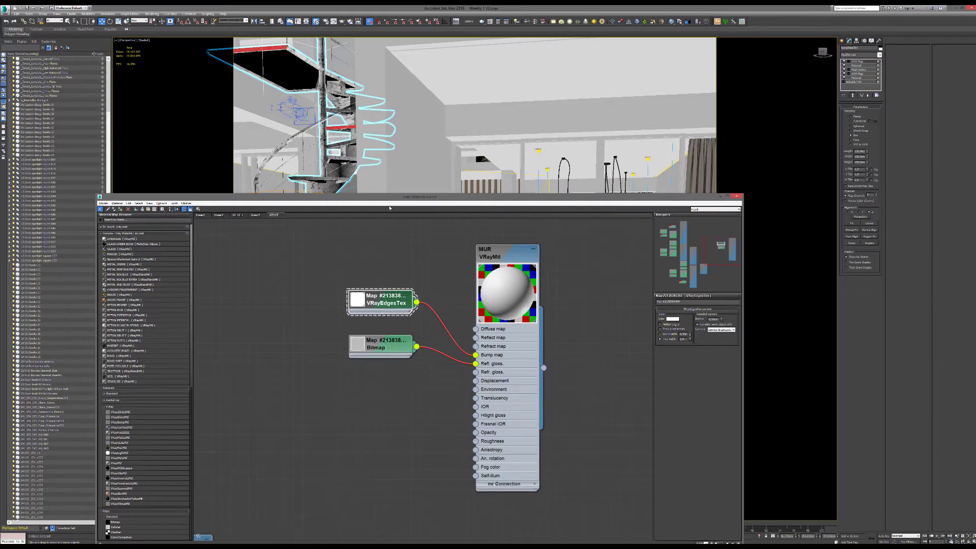
double_click(379, 351)
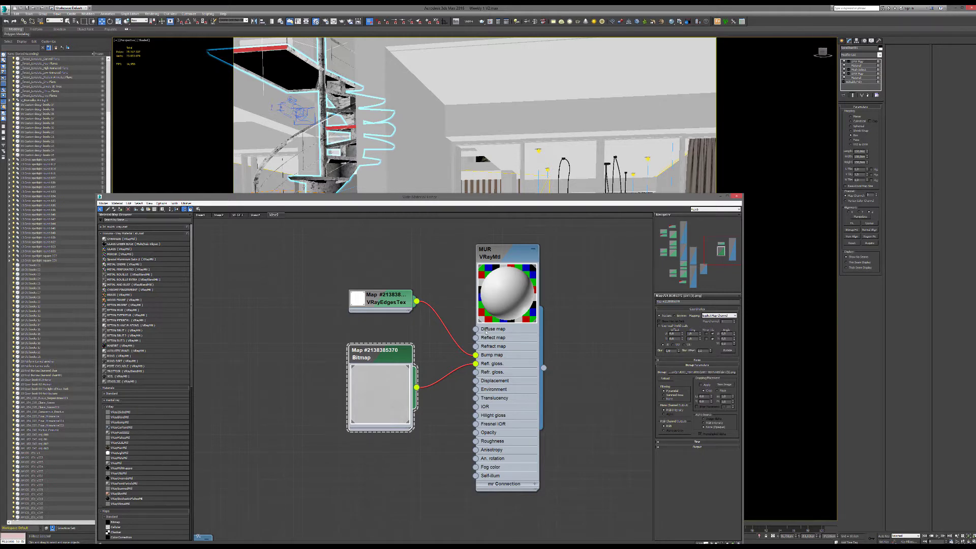
double_click(499, 257)
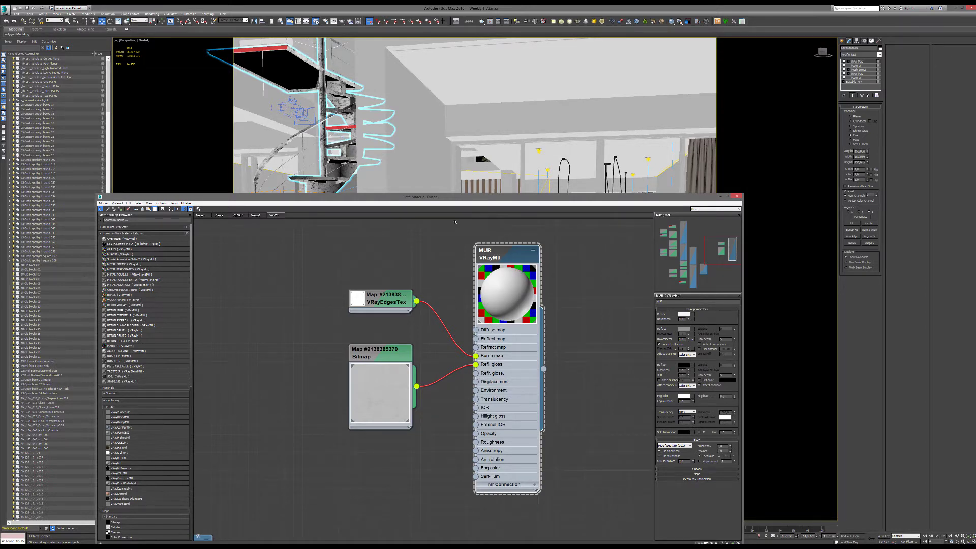
- Close the Slate Material Editor and examine the garden side of the house as a whole in the viewport
click(738, 197)
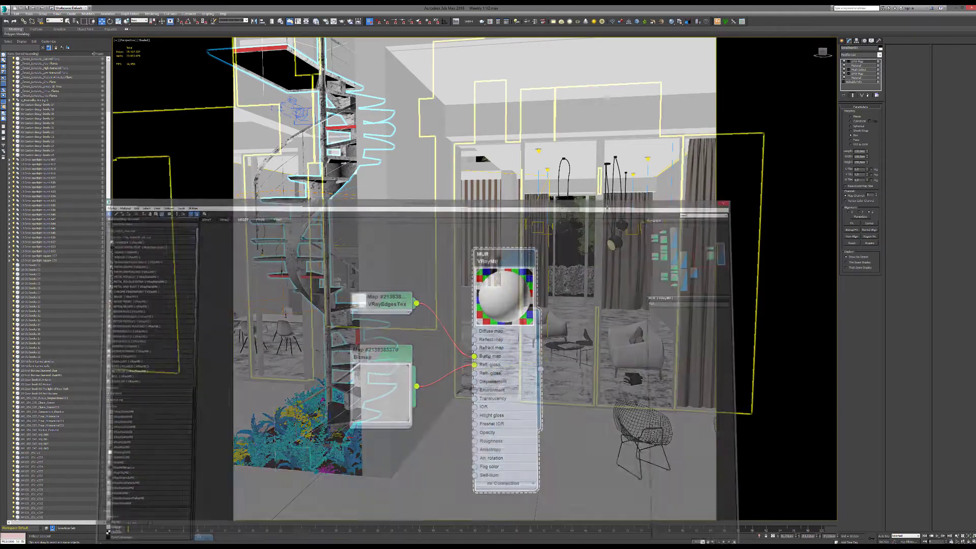
scroll(403, 287, down, 3)
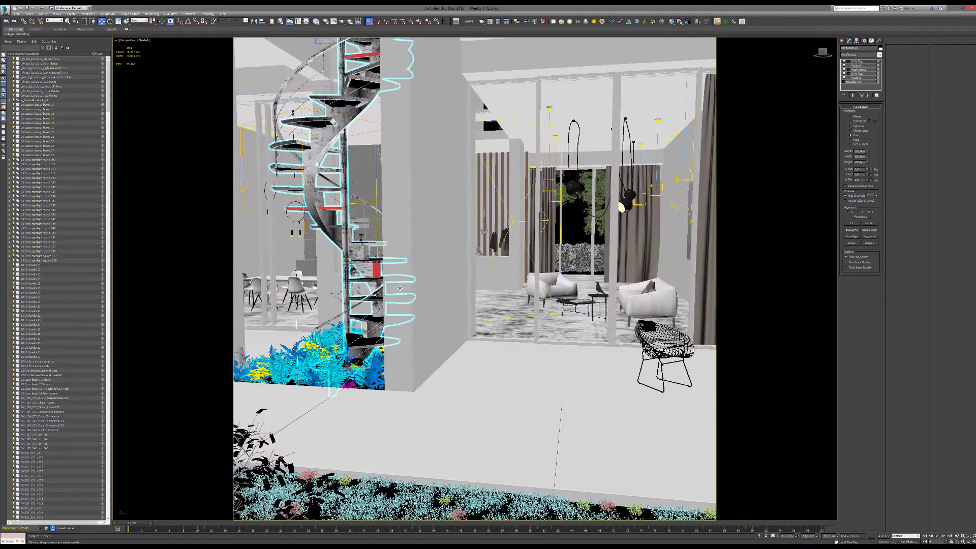
scroll(403, 287, down, 5)
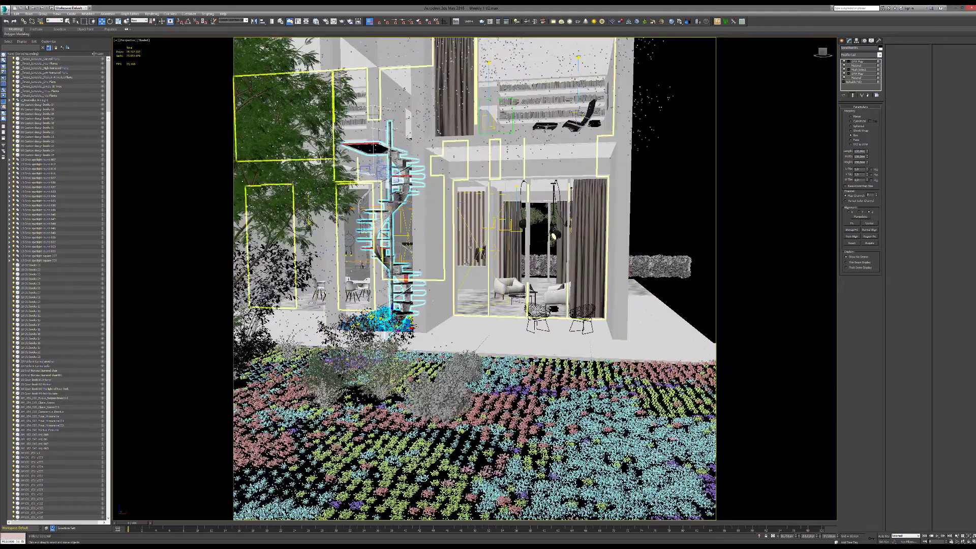
scroll(460, 268, down, 3)
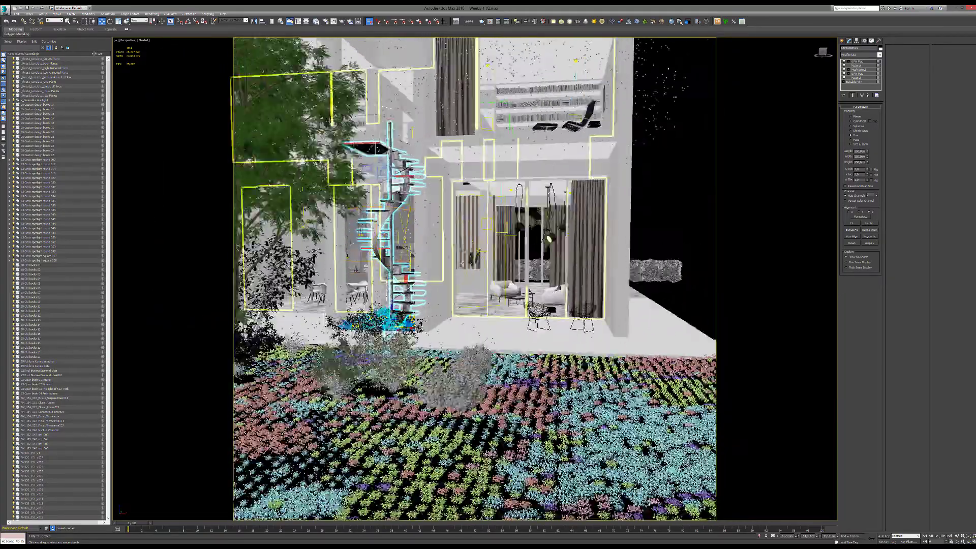
- Switch to Photoshop and examine the living room windows, pendant lamps and ceiling light strip in the final image
key(alt+Tab)
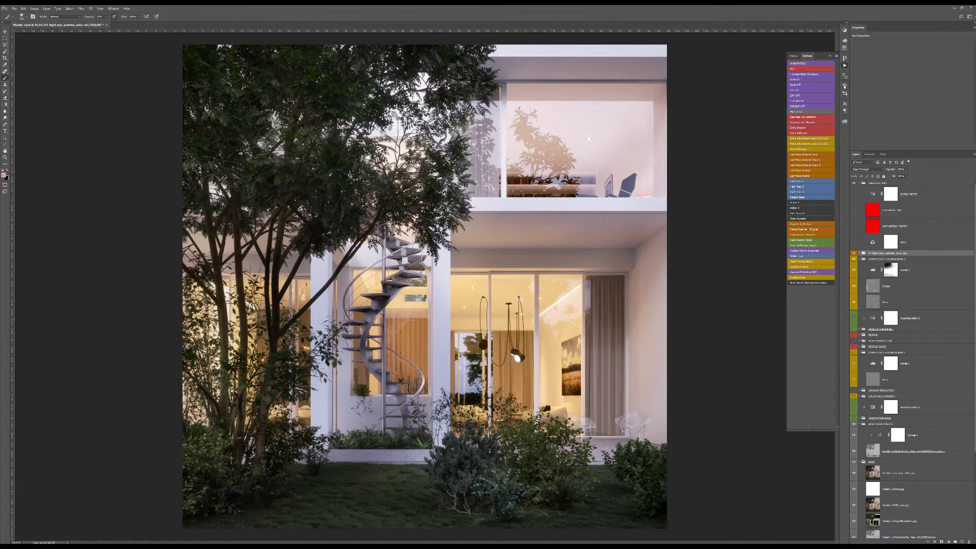
click(512, 281)
click(488, 202)
key(z)
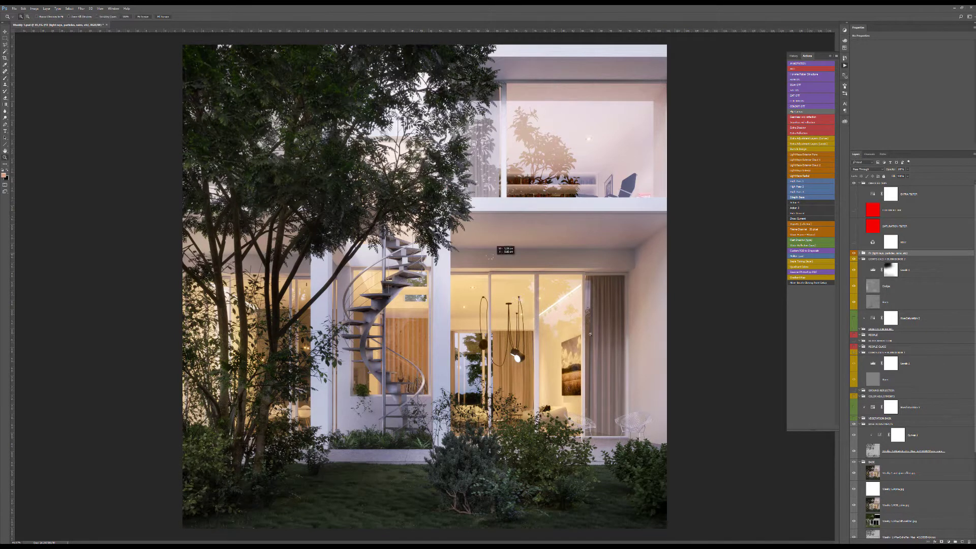
mouse_move(501, 250)
mouse_down()
mouse_move(544, 238)
mouse_move(494, 212)
mouse_up()
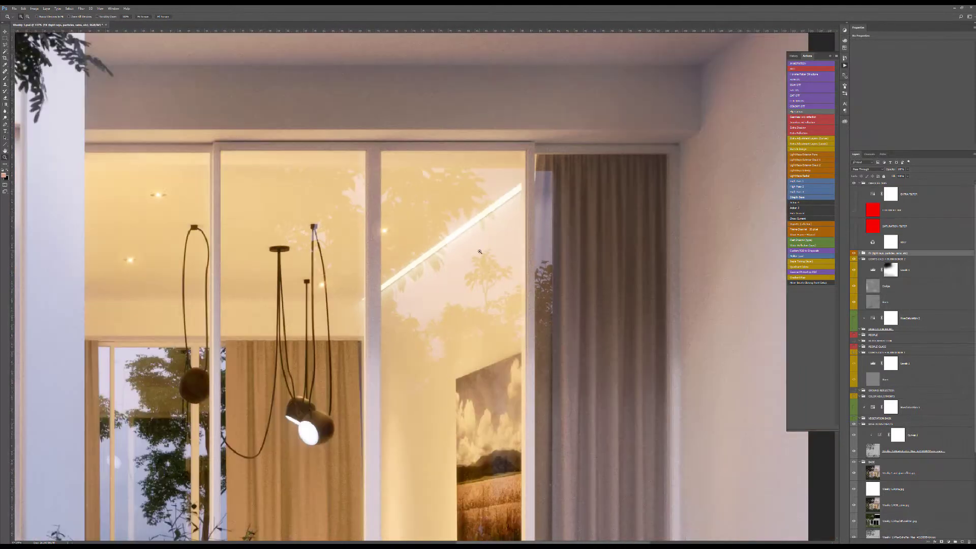
drag(536, 239, 478, 307)
- Switch back to 3ds Max and inspect the living room's ceiling spots, wall-edge light and pendant lamps from inside
key(alt+Tab)
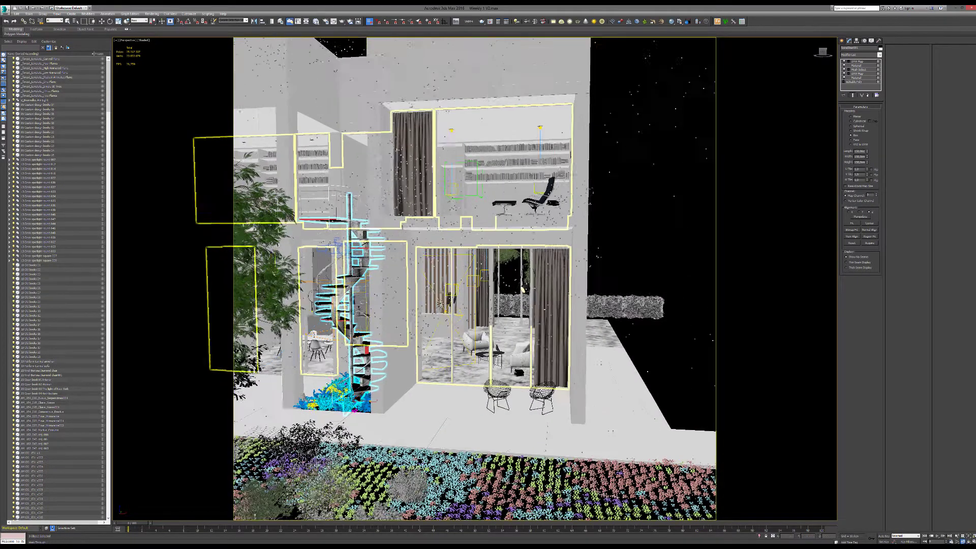
scroll(477, 276, up, 3)
scroll(471, 271, up, 8)
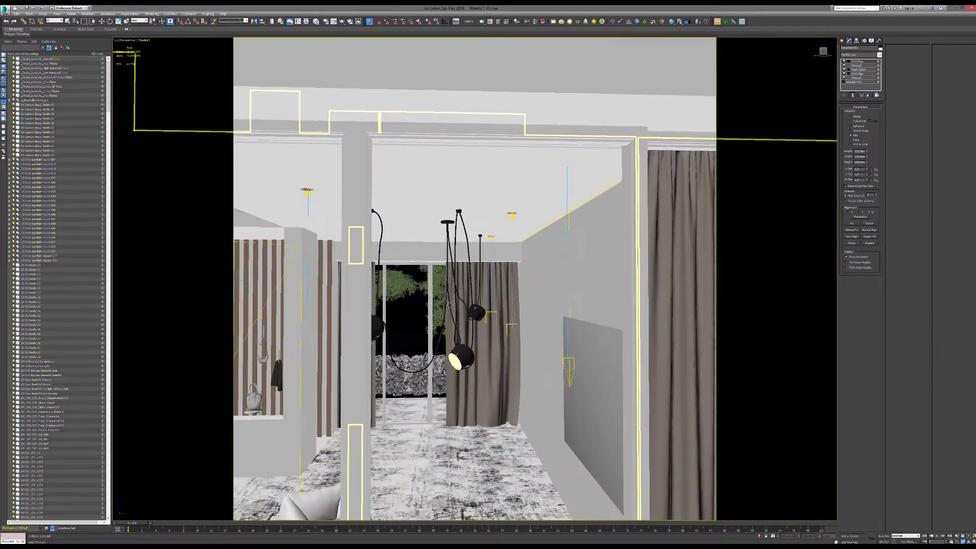
scroll(471, 272, up, 2)
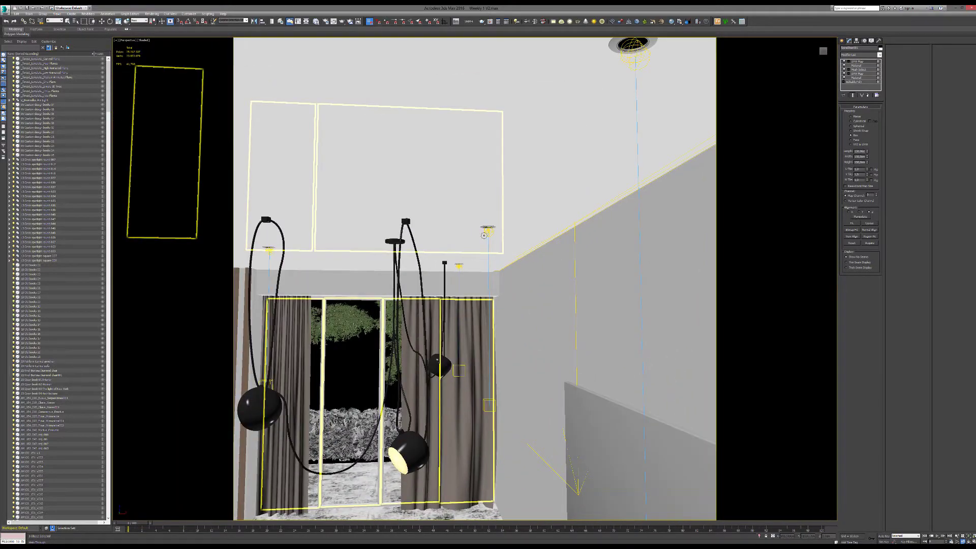
scroll(484, 237, up, 5)
scroll(484, 237, up, 10)
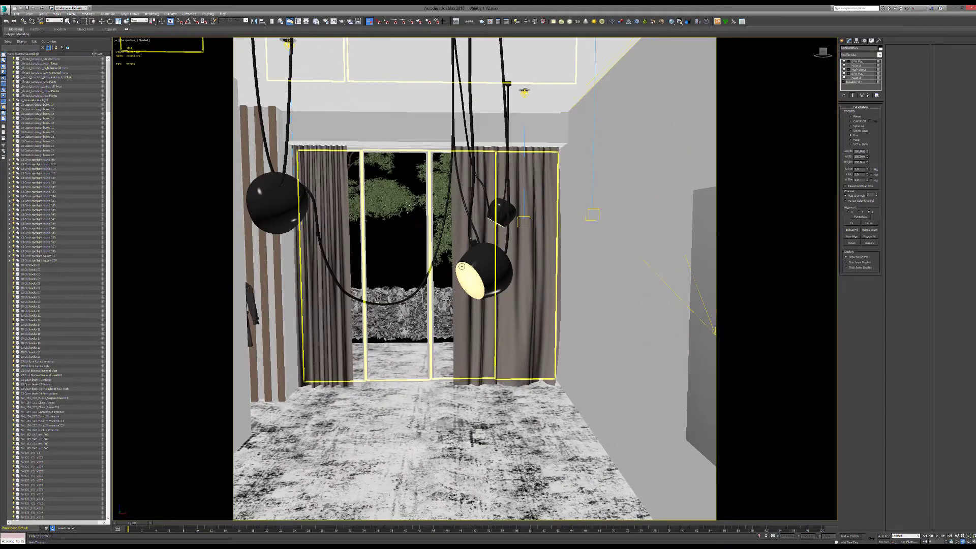
middle_drag(472, 273, 429, 296)
- Inspect the dining area and kitchen in the 3ds Max scene, including the ring pendants and the light along the ceiling edge
scroll(463, 300, down, 5)
scroll(386, 285, up, 3)
scroll(456, 299, up, 3)
scroll(456, 298, down, 3)
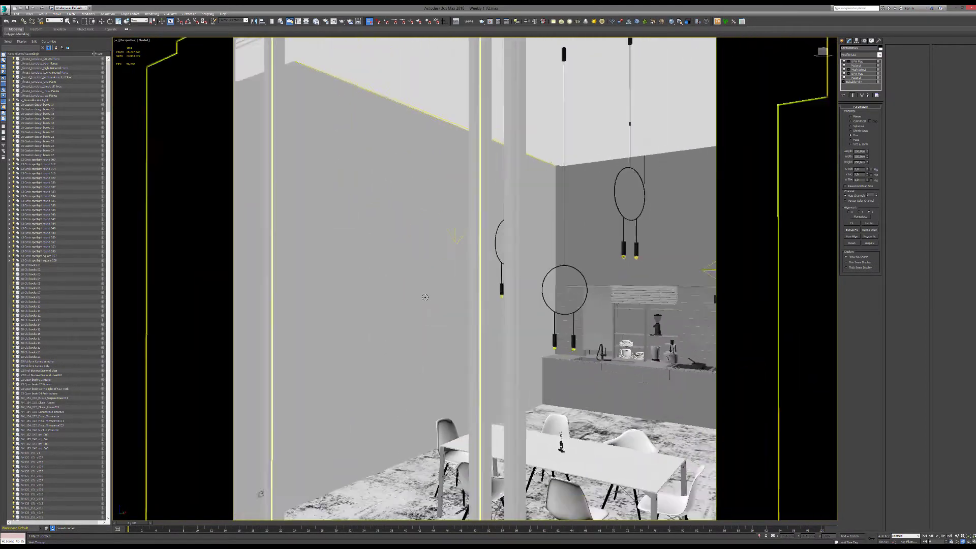
scroll(429, 297, down, 4)
scroll(429, 296, up, 6)
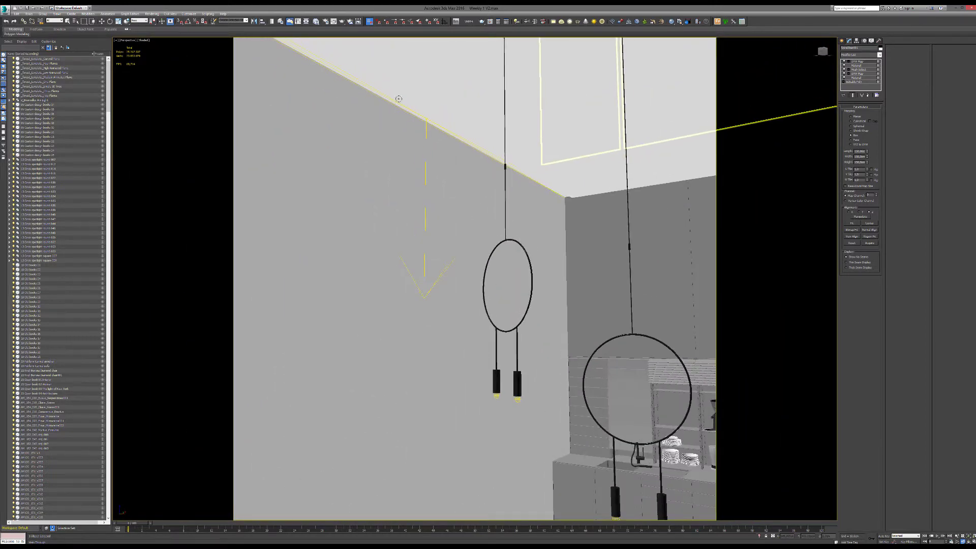
scroll(382, 108, up, 4)
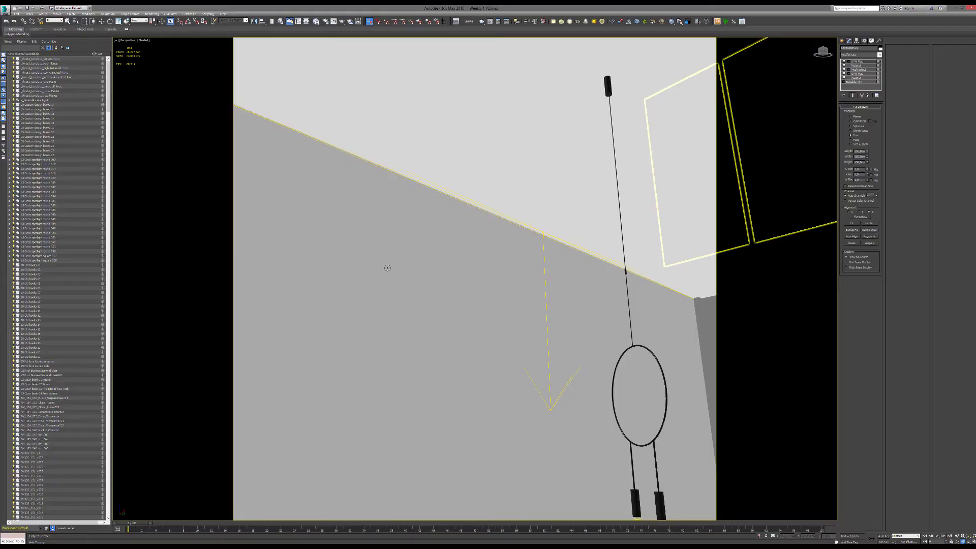
scroll(388, 268, down, 8)
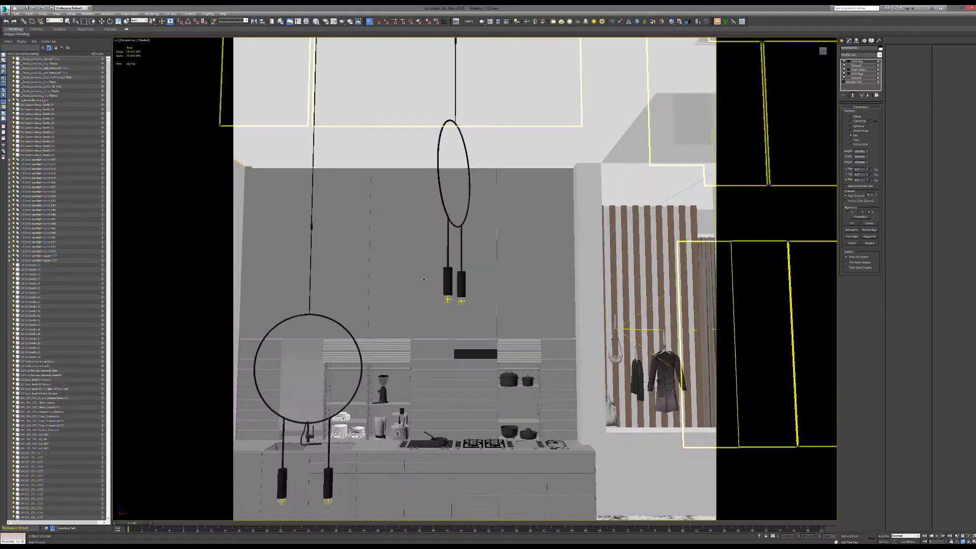
drag(416, 278, 443, 274)
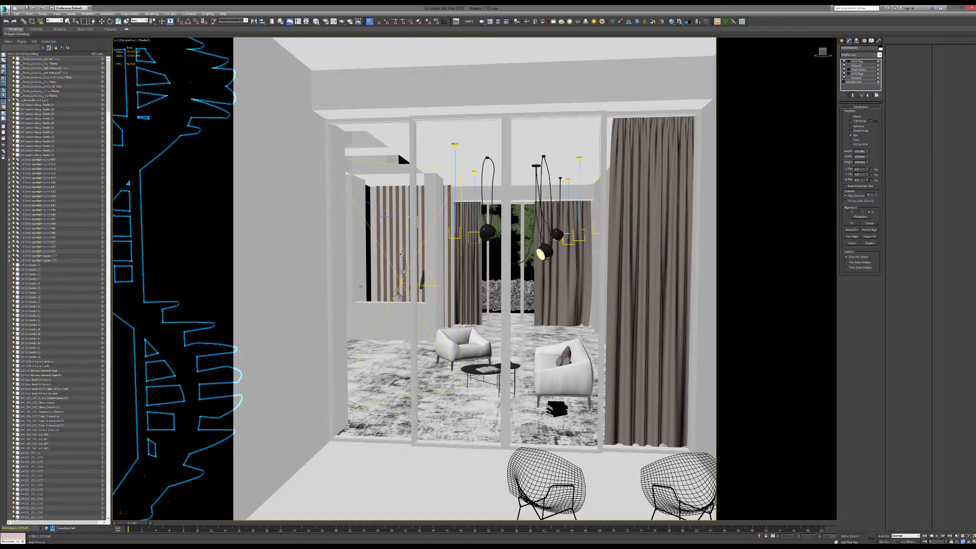
- Switch to Photoshop and examine the dining area's lighting behind the tree and the staircase in the final image
key(w)
key(a)
drag(400, 257, 461, 244)
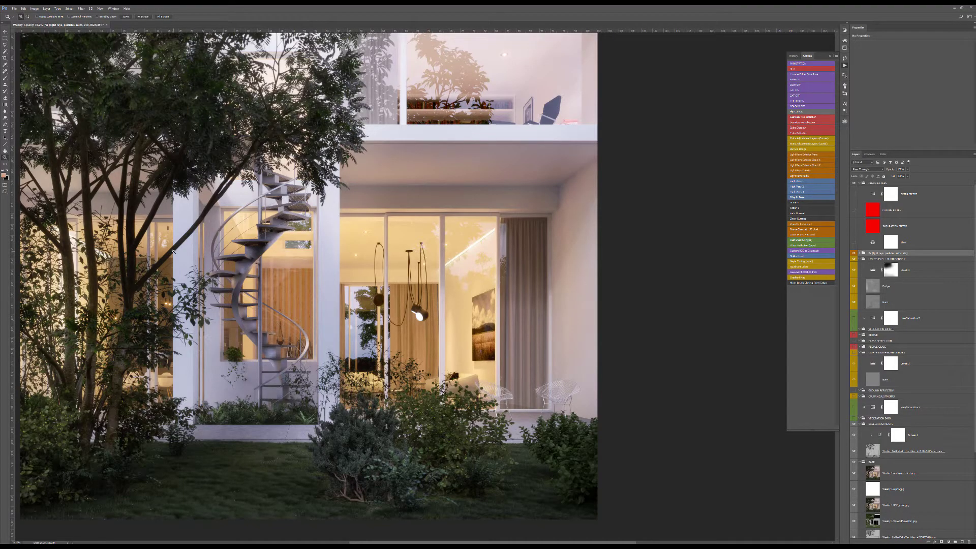
scroll(212, 248, down, 2)
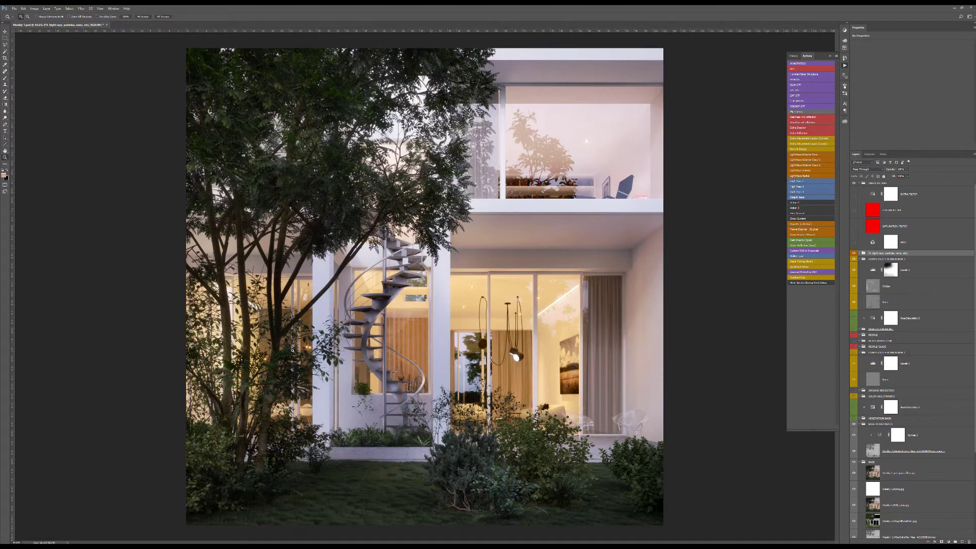
scroll(292, 351, up, 12)
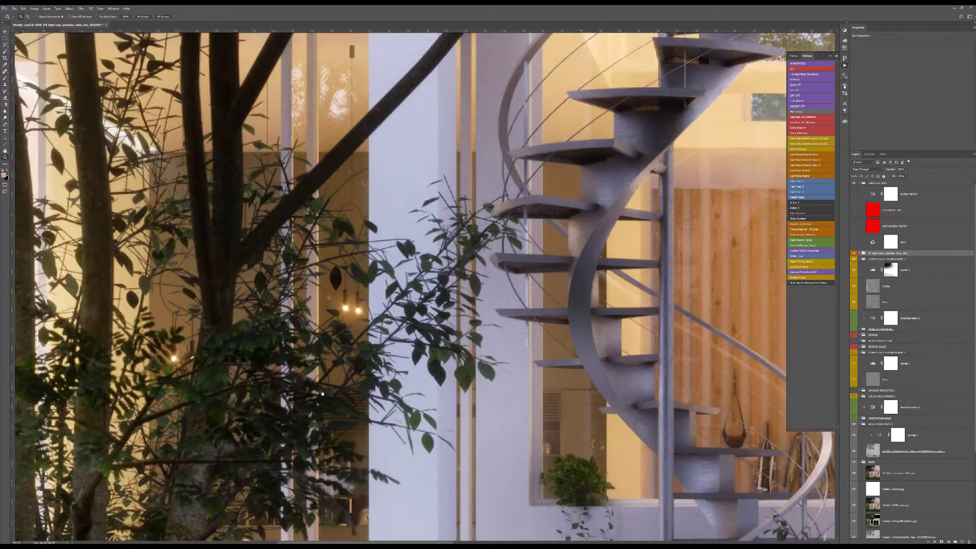
scroll(322, 393, up, 5)
scroll(337, 353, down, 6)
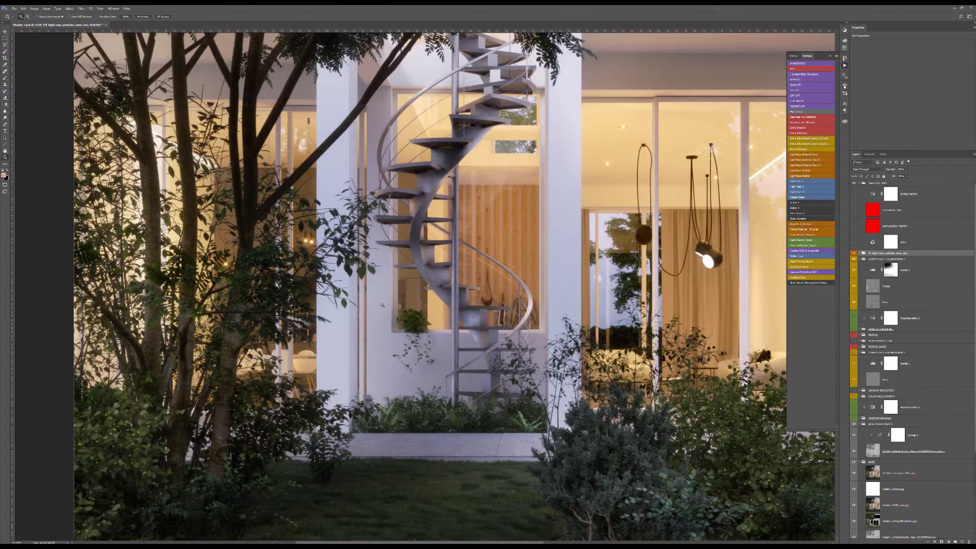
scroll(383, 305, down, 1)
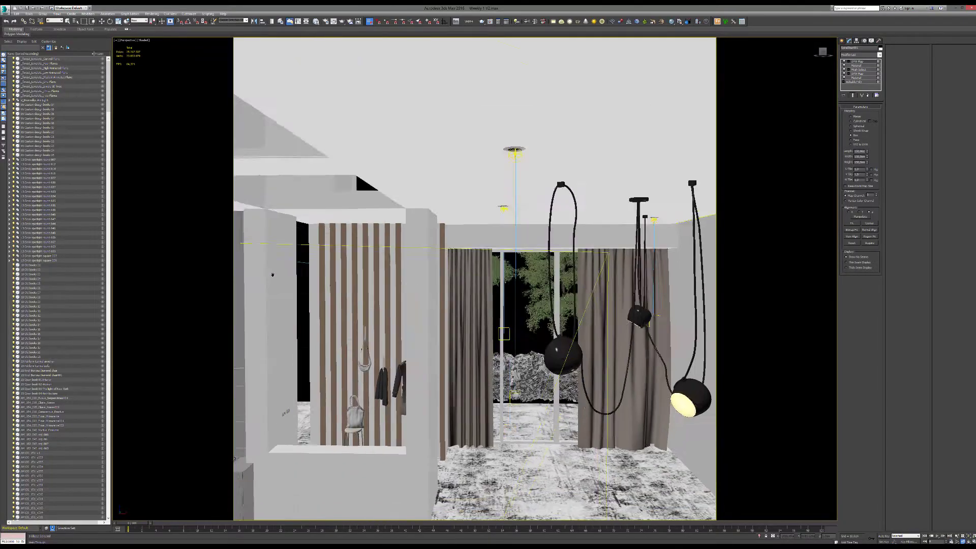
- Return to 3ds Max and inspect the slatted wood wall with the hanging coats and bags beside the kitchen
middle_drag(272, 275, 287, 234)
drag(501, 158, 434, 231)
key(Up)
key(Down)
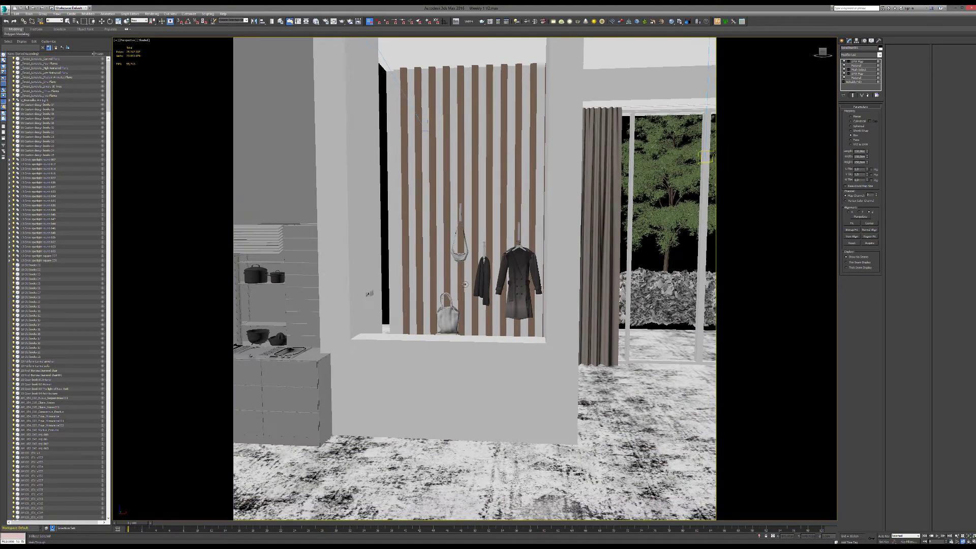
middle_drag(468, 285, 488, 195)
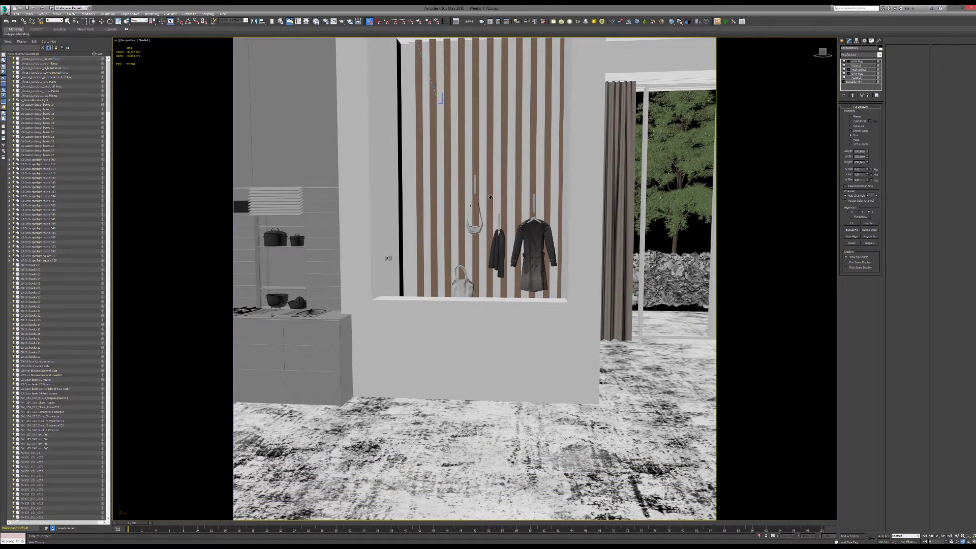
mouse_move(490, 196)
middle_down()
mouse_move(426, 191)
mouse_move(474, 193)
middle_up()
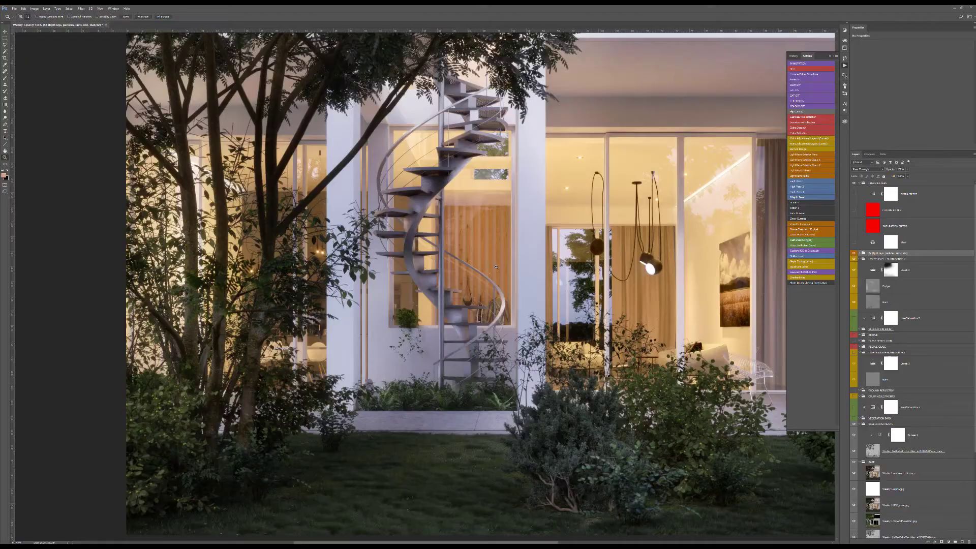
- Switch to Photoshop and examine the slatted wood wall behind the spiral staircase in the final image
drag(493, 307, 445, 308)
drag(628, 391, 569, 493)
drag(490, 338, 476, 459)
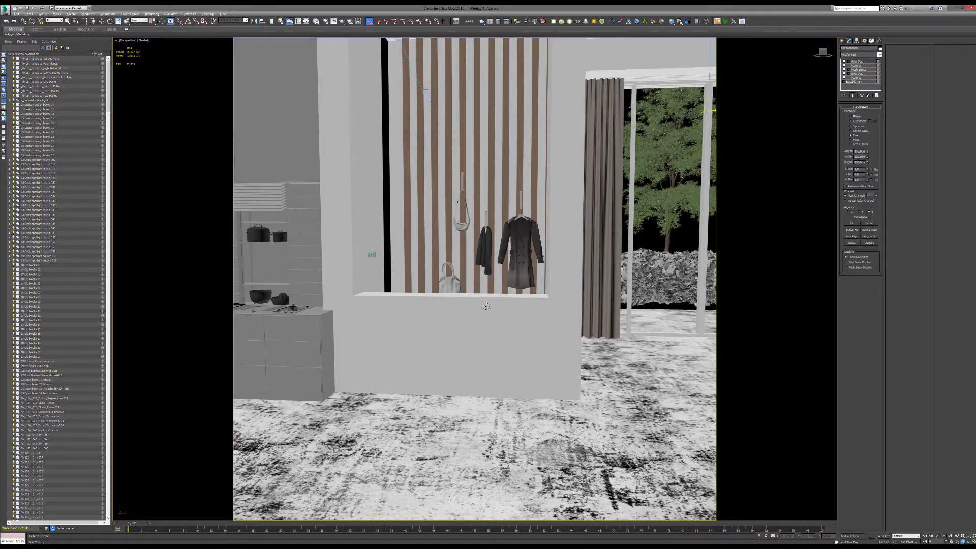
- Return to 3ds Max, view the trees surrounding the house from outside, and briefly show the V-Ray light lister
key(Left)
key(Down)
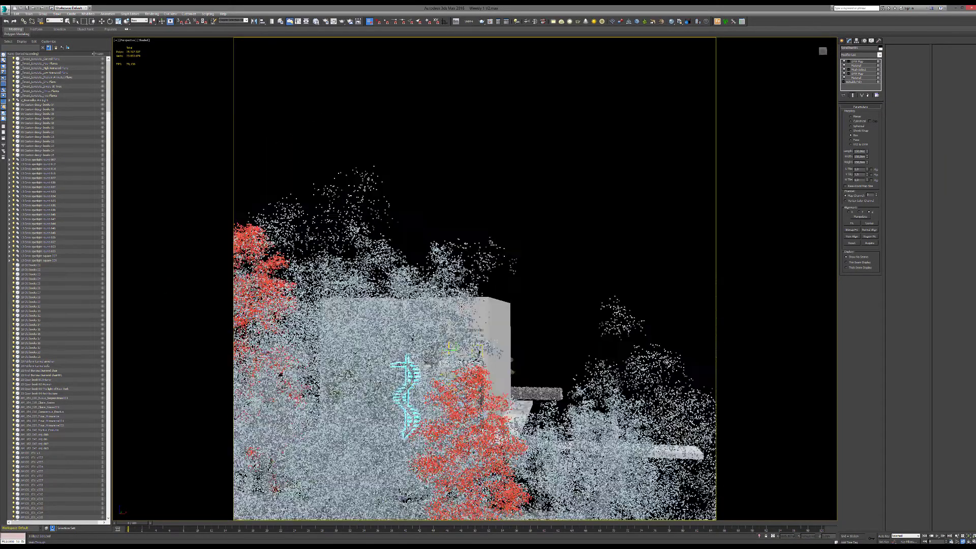
drag(461, 307, 476, 328)
key(Up)
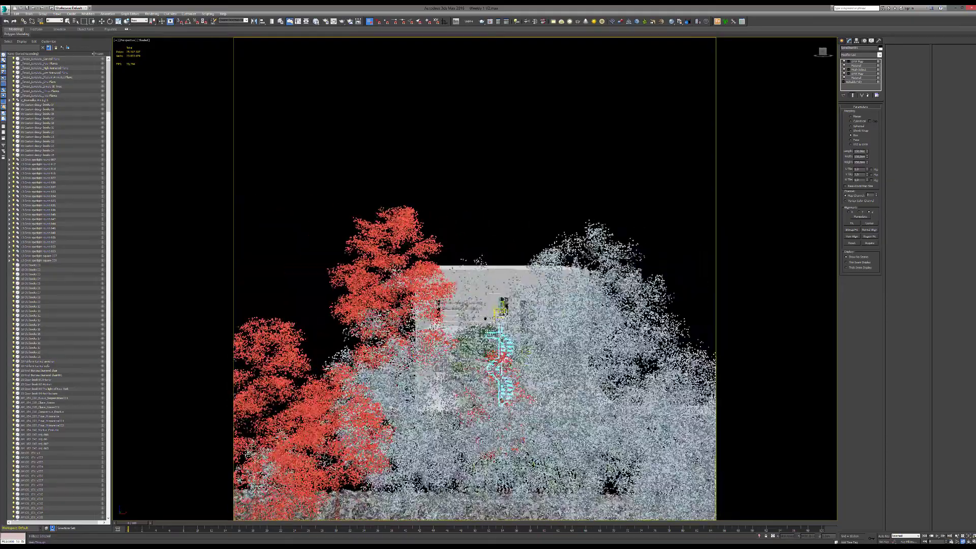
key(l)
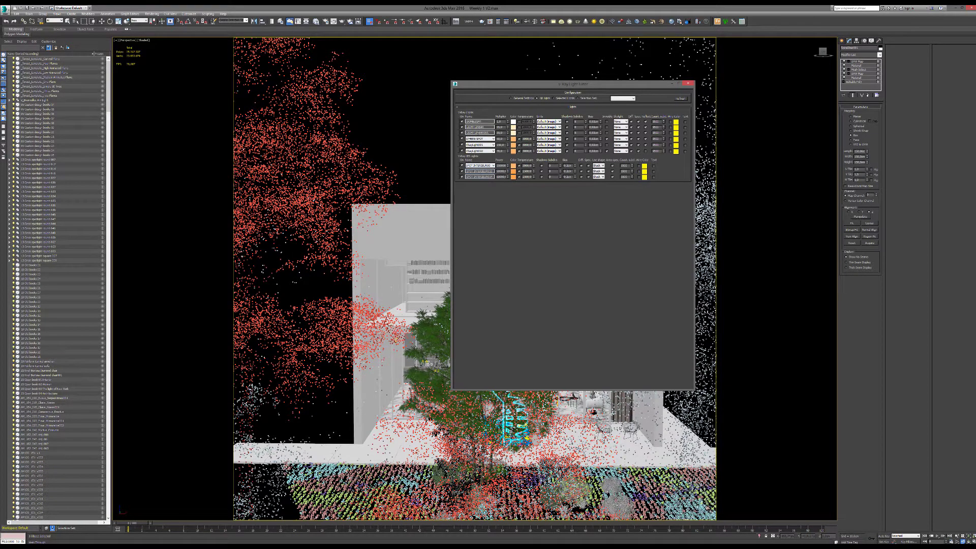
click(689, 84)
- Examine the hedge, planting and facade from the garden, and switch the viewport to the scene camera's framing
key(Down)
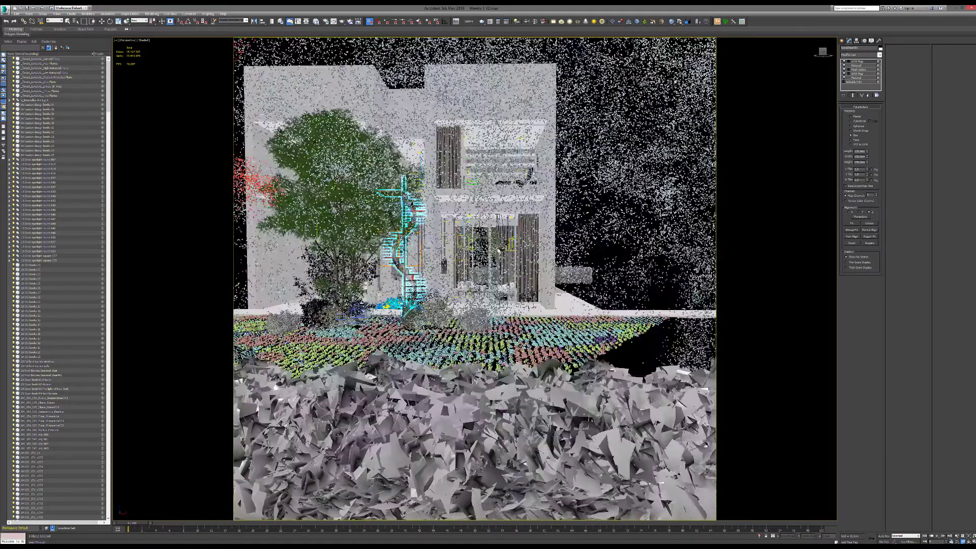
key(Up)
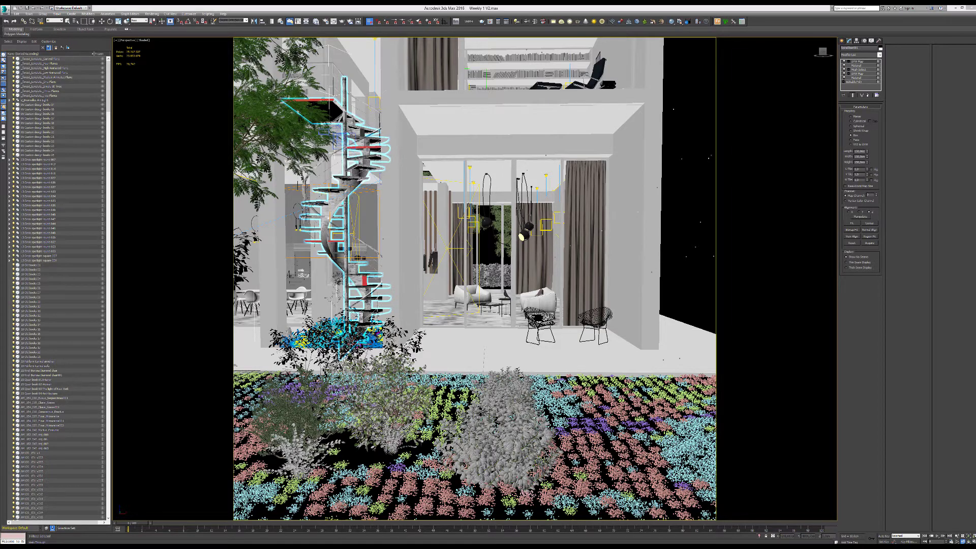
key(Up)
click(472, 227)
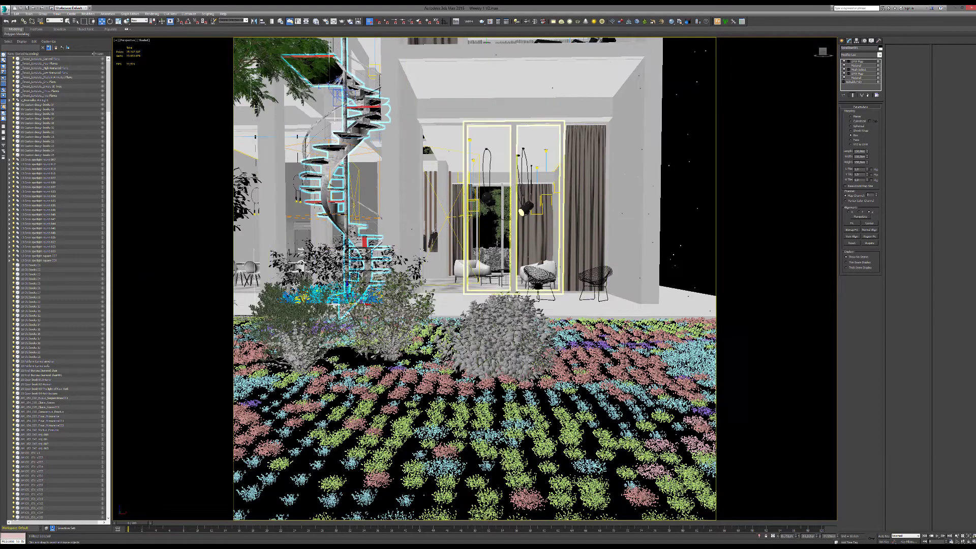
key(c)
double_click(474, 244)
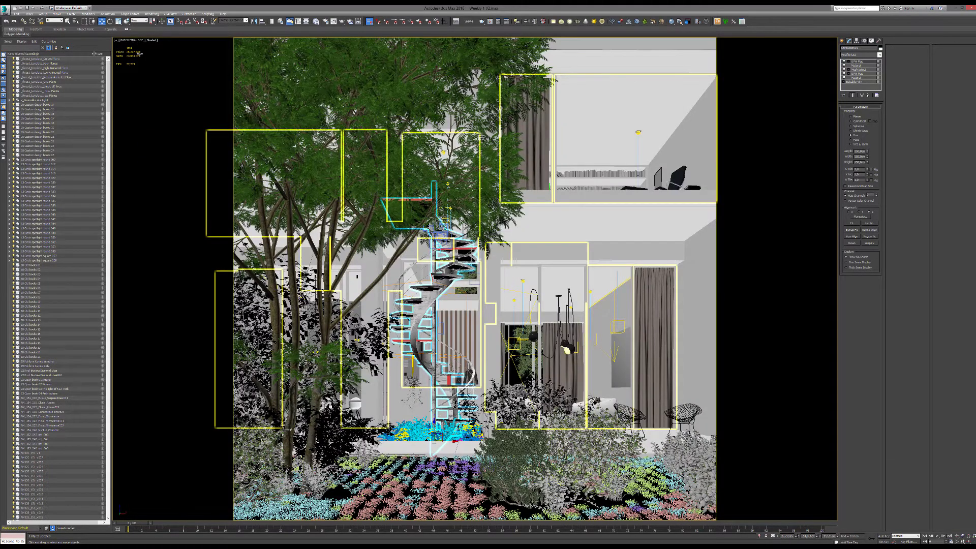
click(131, 40)
click(146, 138)
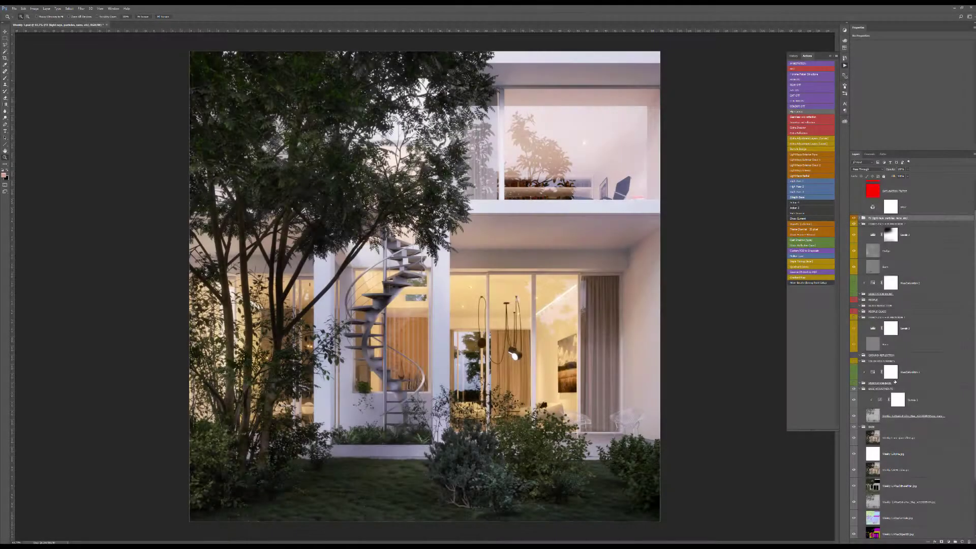
- Switch to Photoshop, isolate the top render layer of the base group, and examine the staircase area up close
scroll(859, 384, down, 1)
alt+click(854, 379)
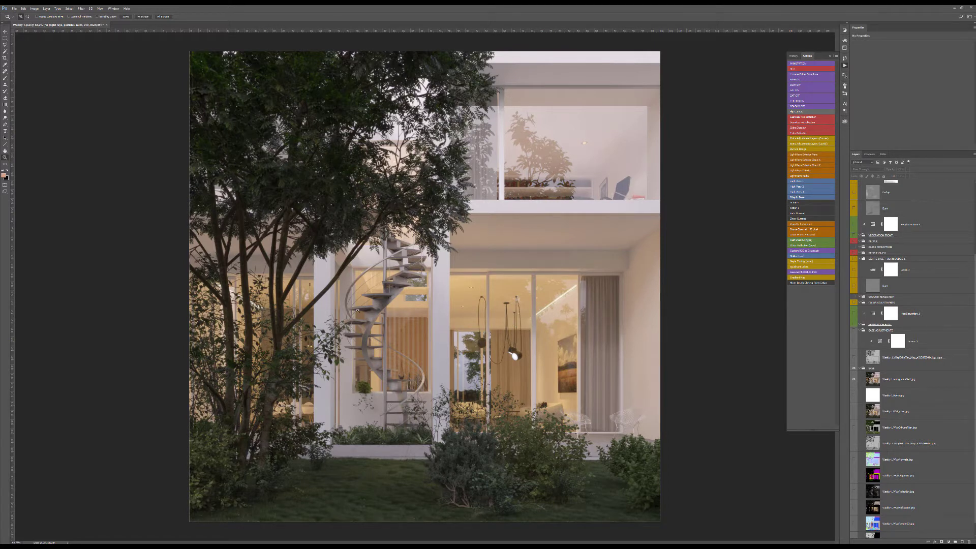
click(417, 335)
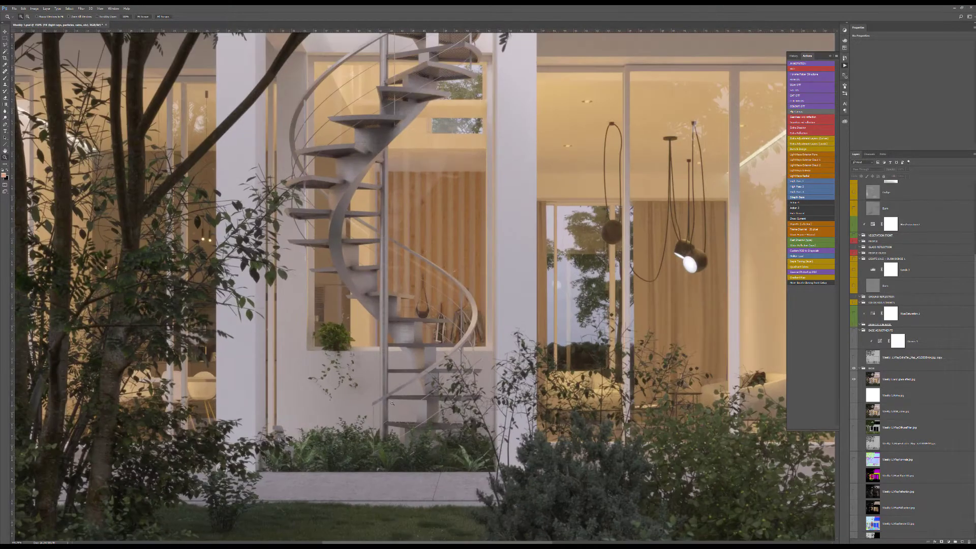
- Examine the spiral staircase, upper-floor glazing, garden planting and ground-floor interiors of the isolated render
drag(392, 403, 483, 347)
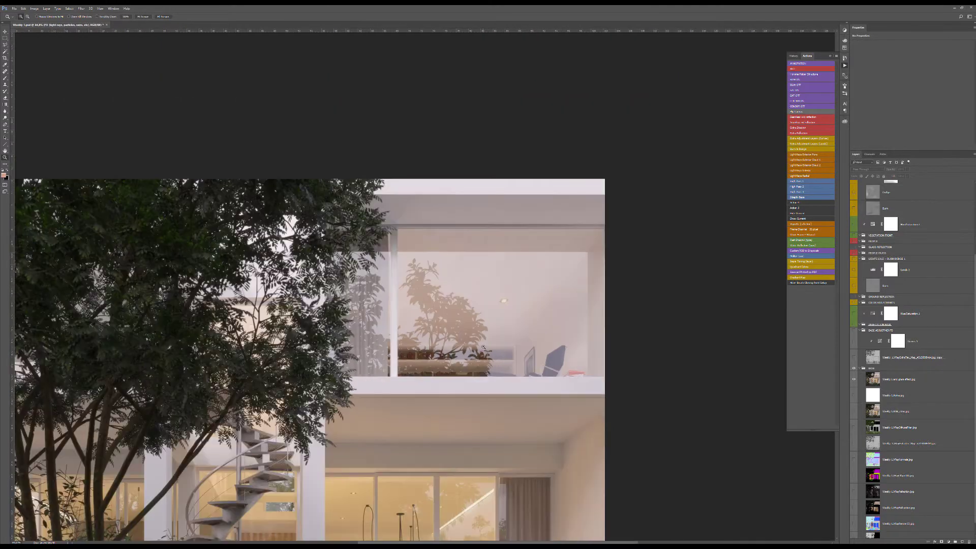
key(ctrl+0)
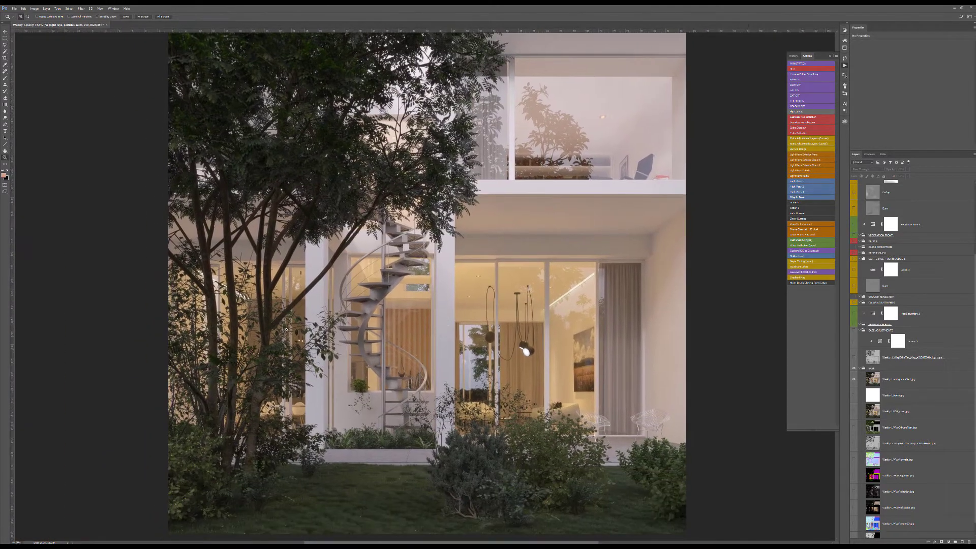
drag(286, 329, 386, 313)
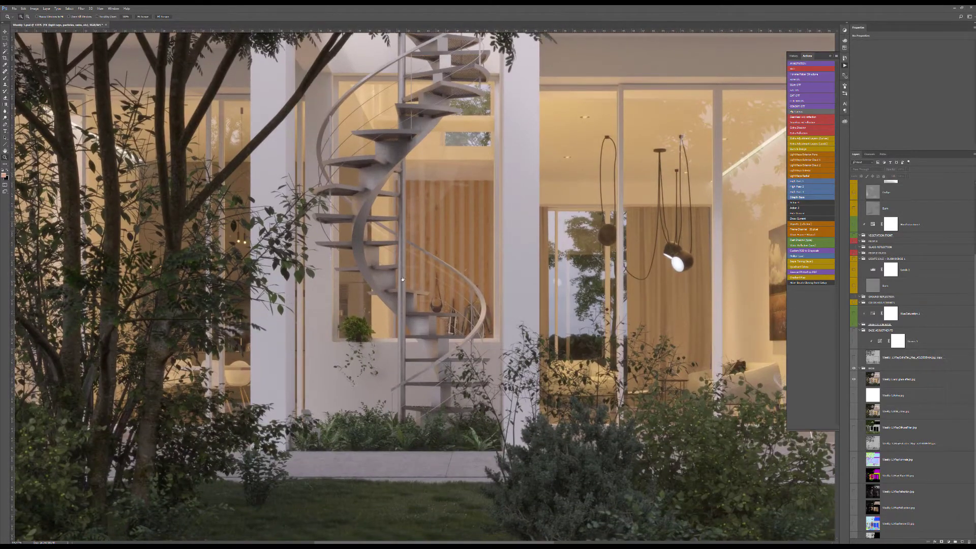
drag(402, 280, 401, 315)
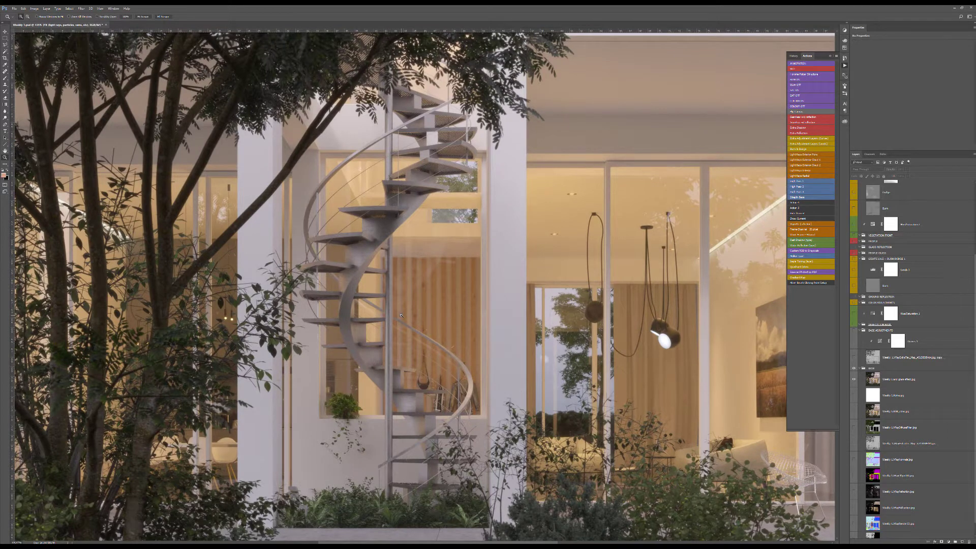
drag(418, 344, 387, 372)
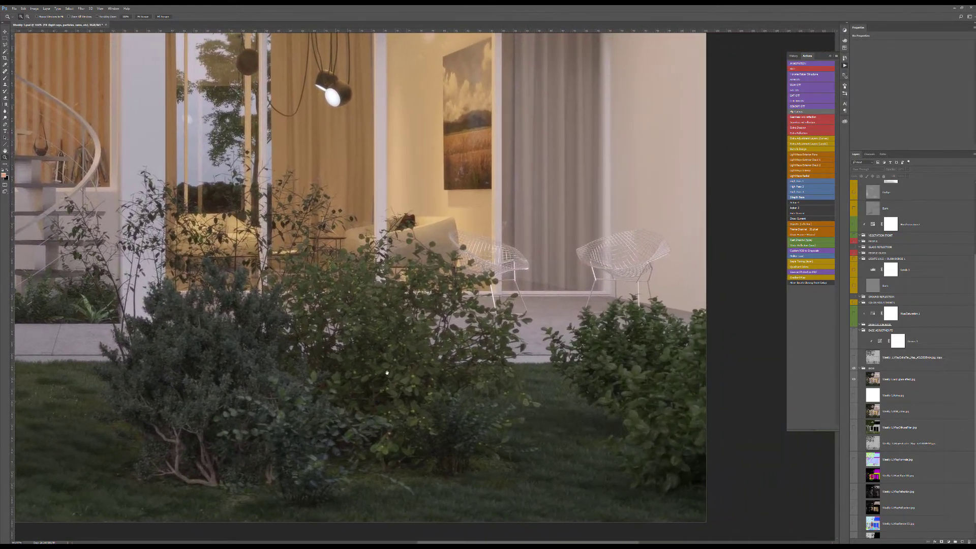
alt+scroll(387, 373, down, 5)
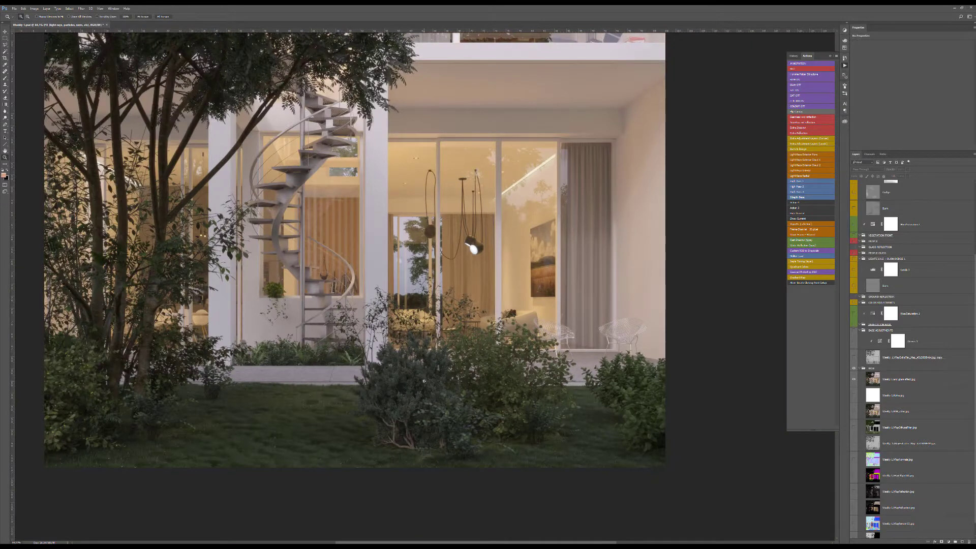
scroll(424, 380, up, 3)
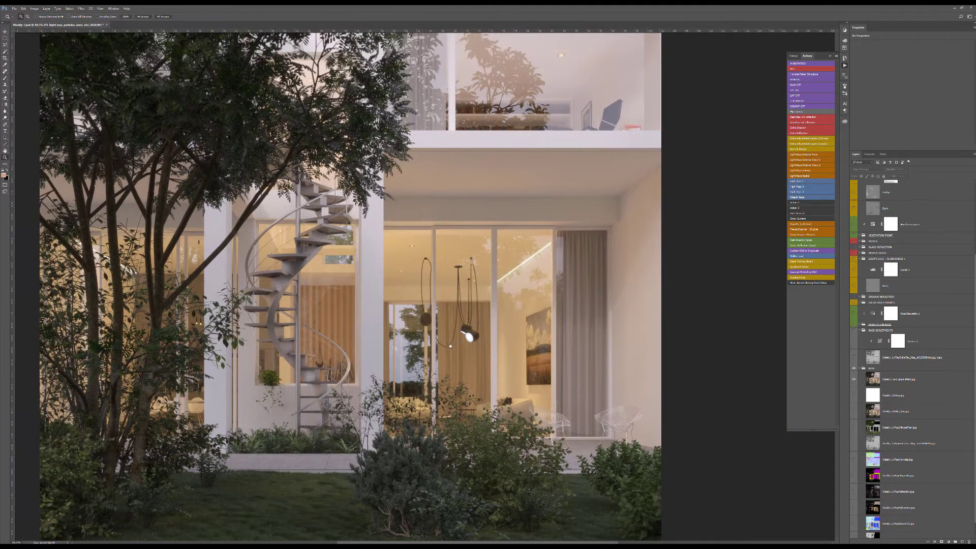
ctrl+scroll(423, 381, left, 3)
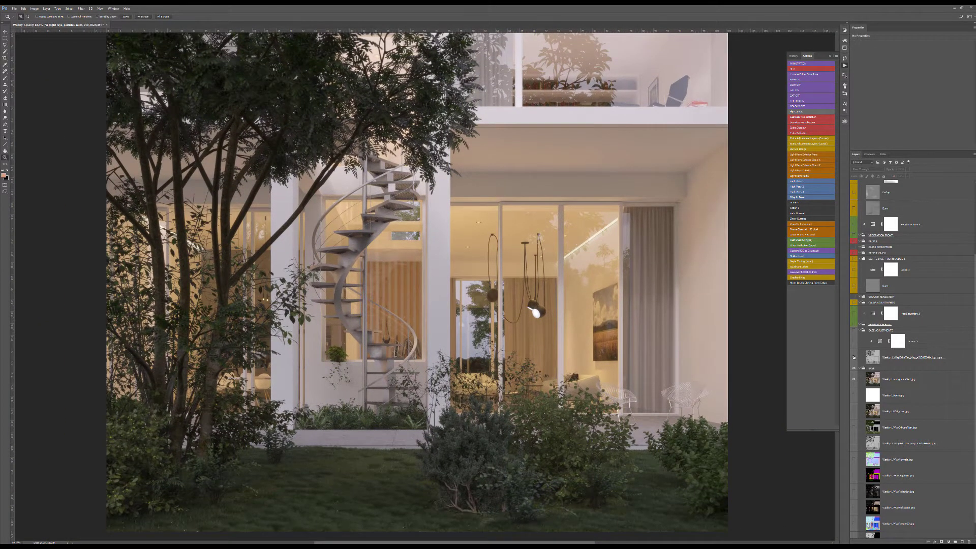
- Isolate the grey dirt pass layer above the base group and display it in Normal blending at 100% opacity
alt+click(854, 357)
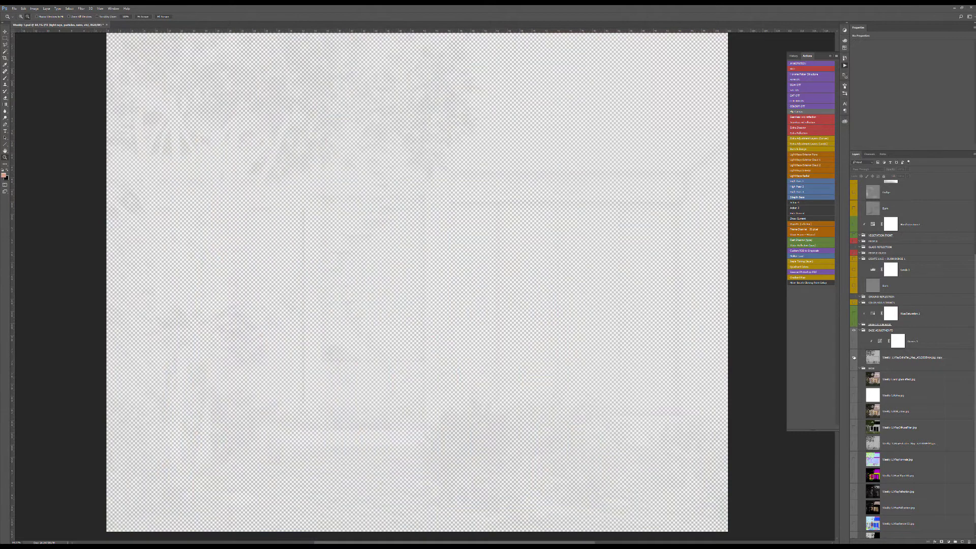
click(876, 355)
click(876, 170)
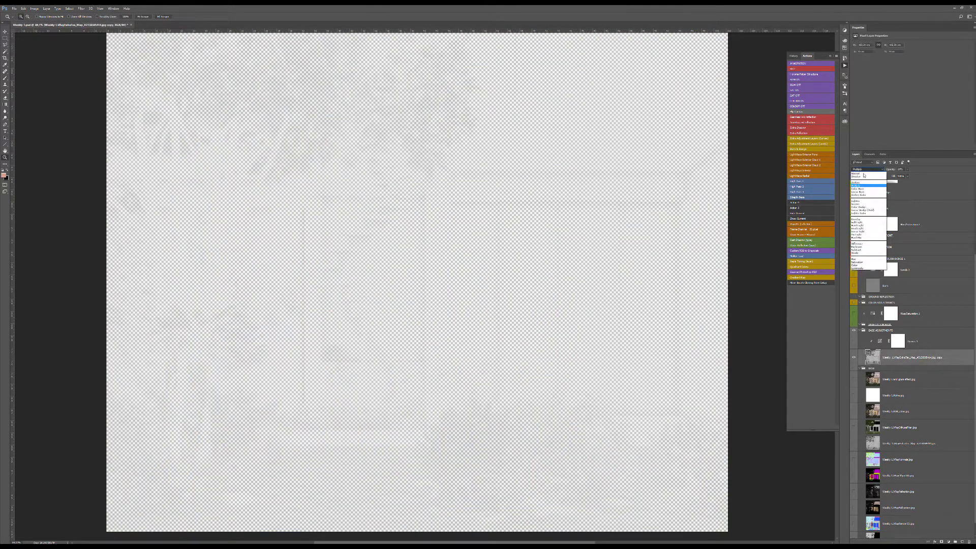
click(864, 170)
click(908, 169)
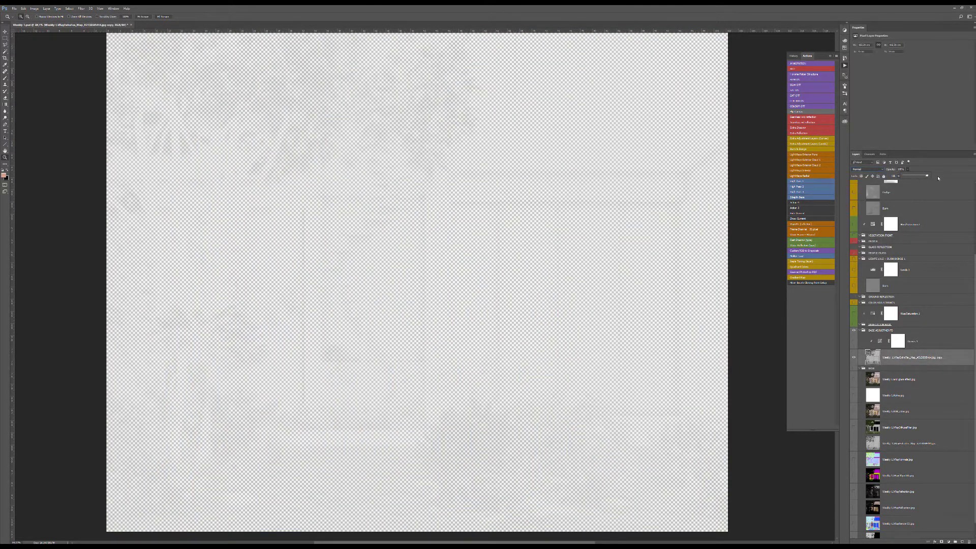
drag(939, 178, 939, 178)
alt+scroll(528, 328, down, 3)
alt+scroll(528, 328, up, 4)
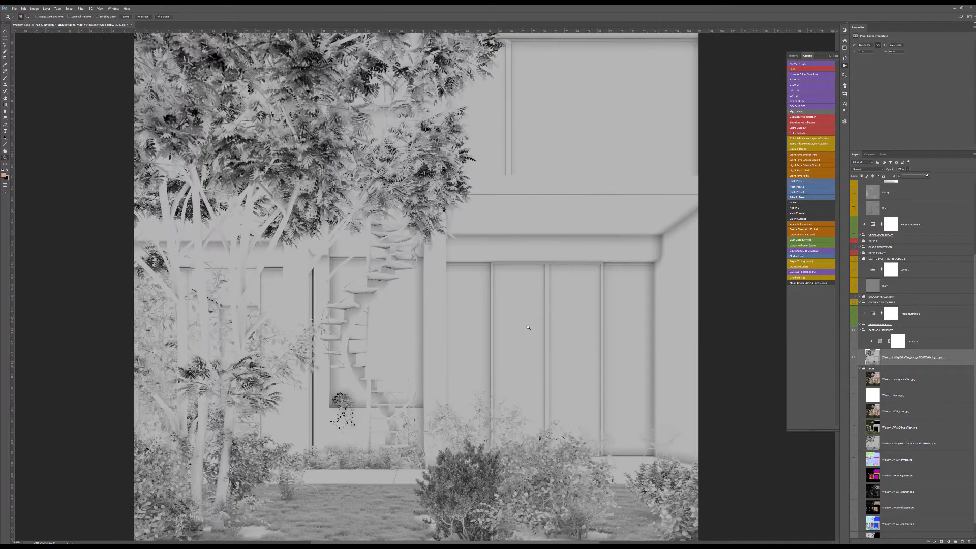
alt+scroll(529, 327, down, 2)
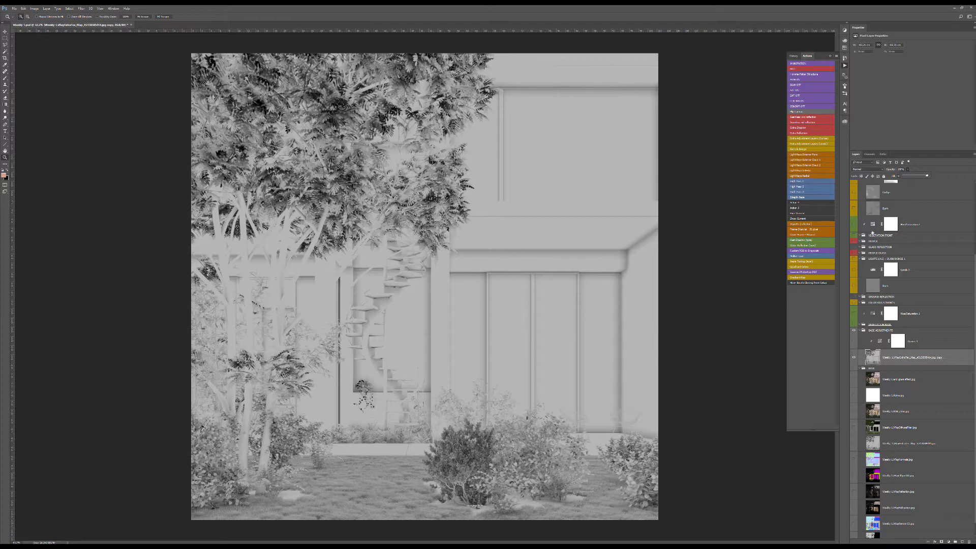
- Set the dirt pass layer to Multiply, show the Curves adjustment clipped to it, and lower that adjustment's opacity
click(874, 172)
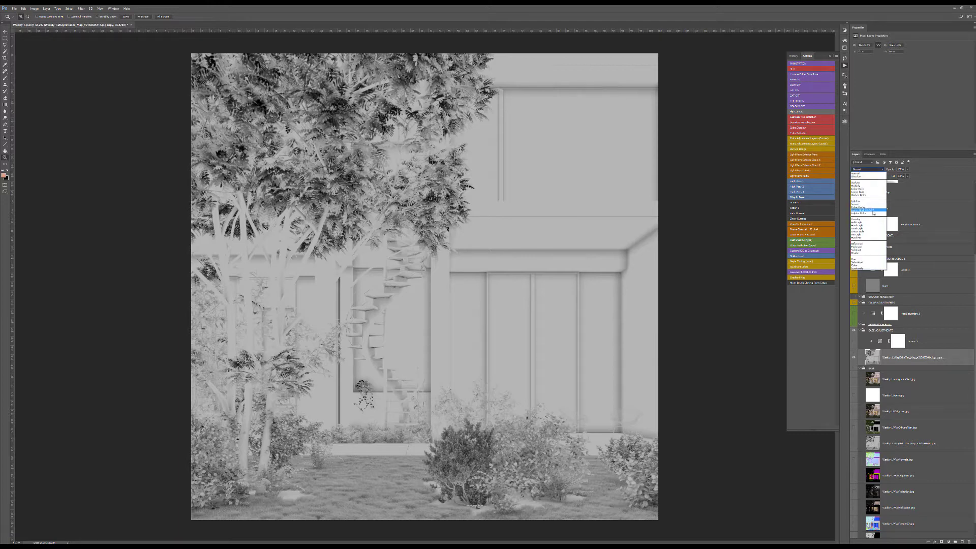
click(867, 184)
click(854, 341)
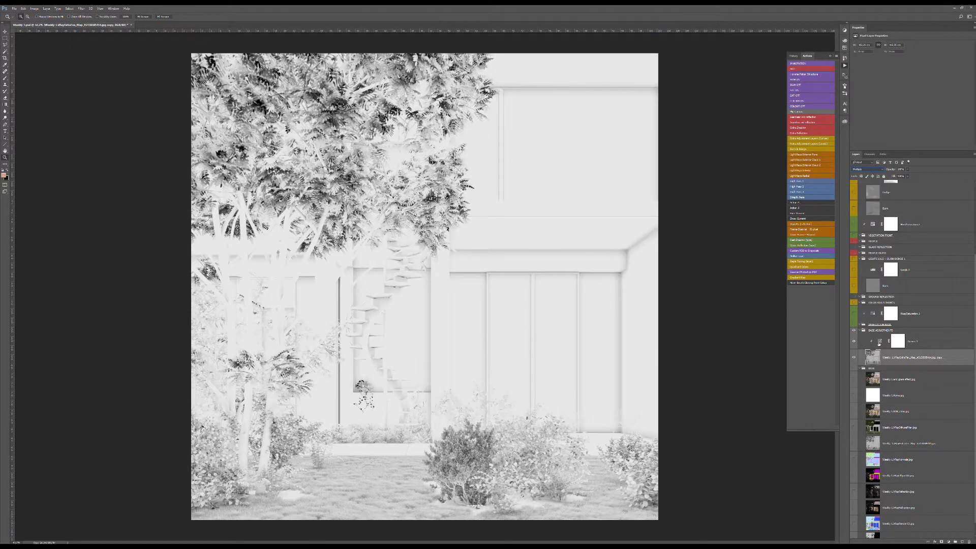
click(879, 343)
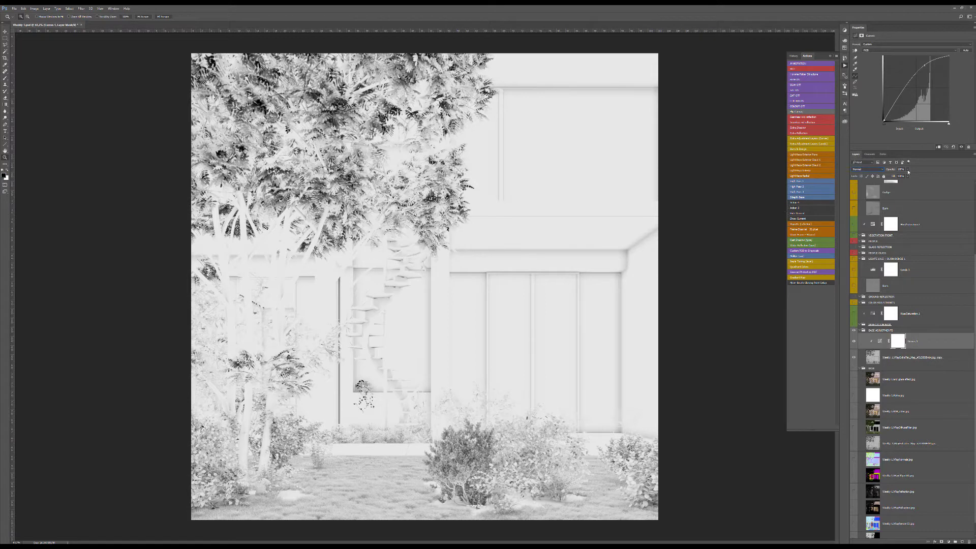
click(908, 169)
click(889, 175)
- Try the clipped Curves adjustment in Multiply blending and return it to Normal
click(870, 170)
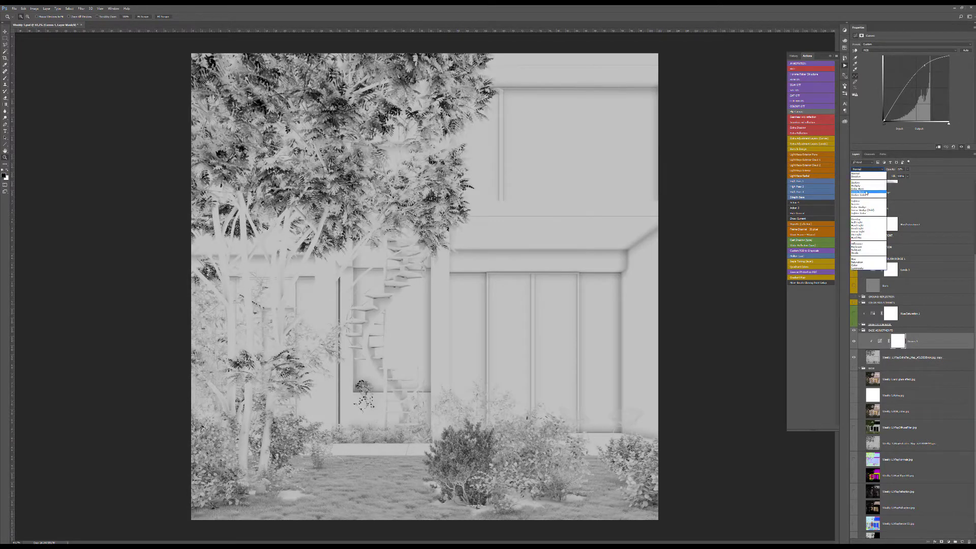
click(860, 186)
click(874, 359)
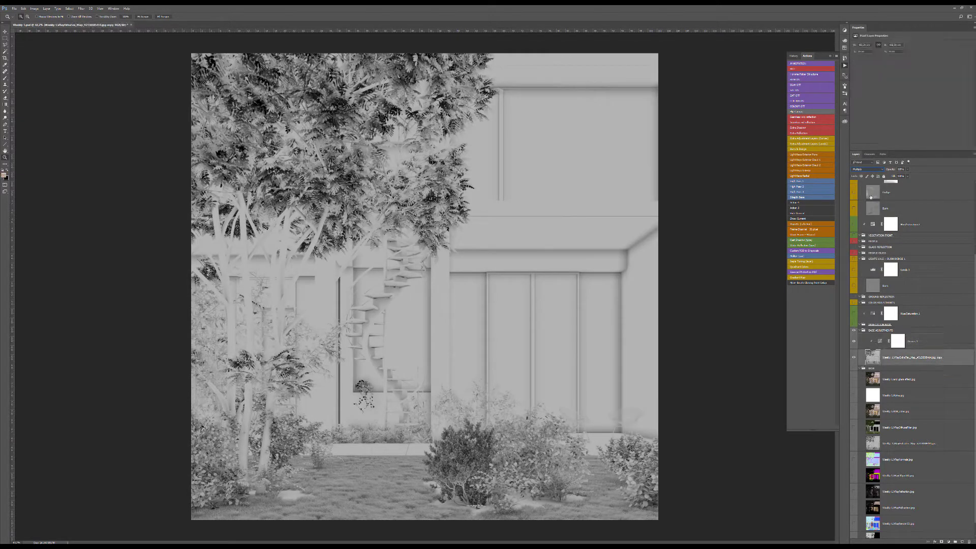
click(880, 343)
click(868, 170)
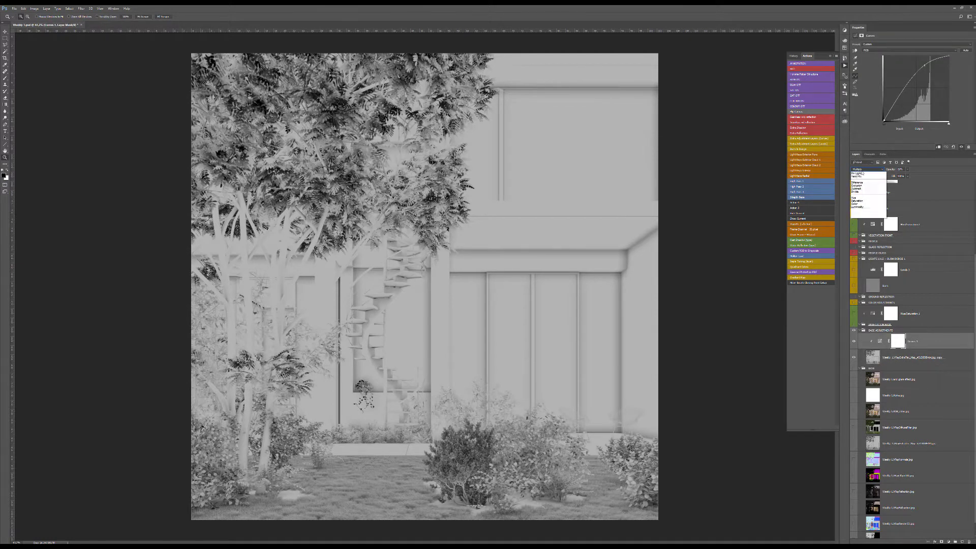
click(859, 173)
- Reduce the dirt pass layer's opacity to a faint overlay and show the top render layer of the base group
click(877, 356)
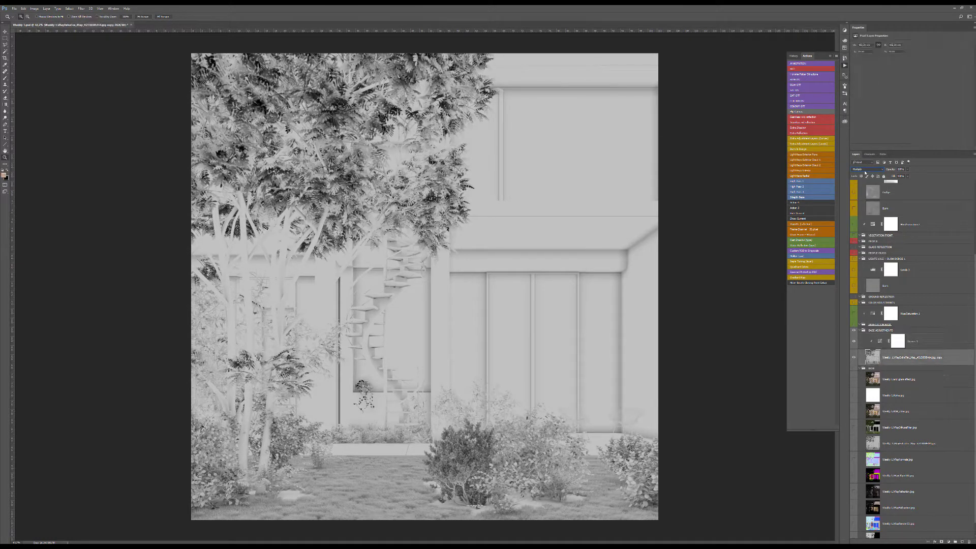
click(907, 170)
drag(890, 176, 890, 177)
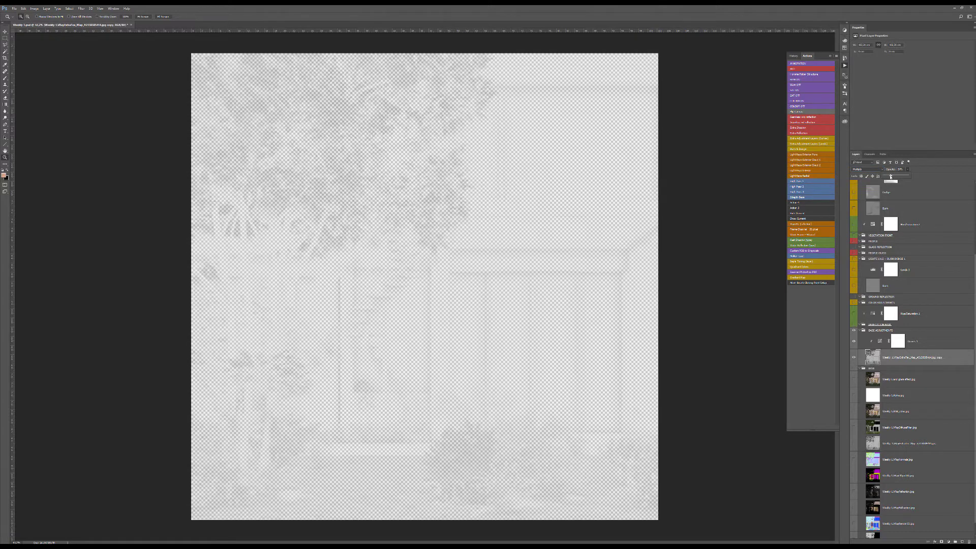
click(853, 379)
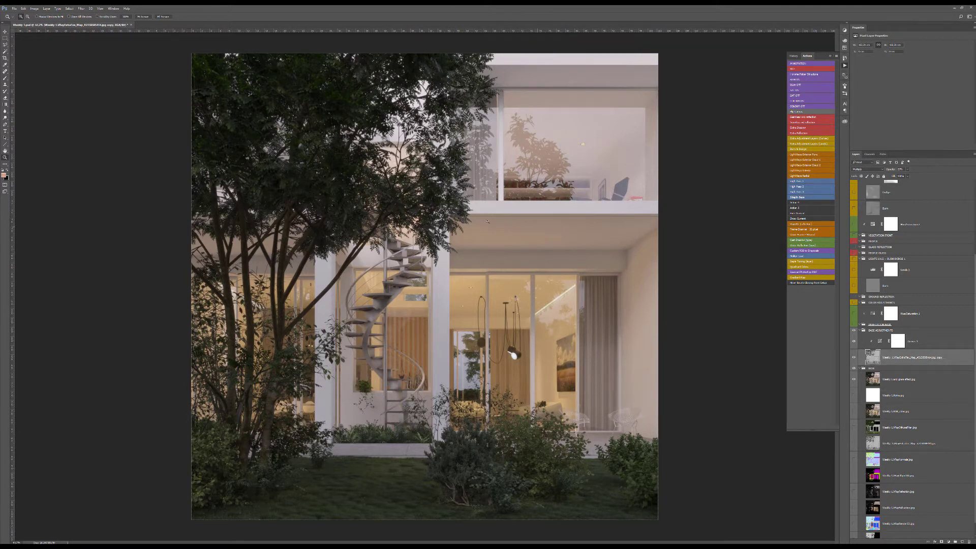
- Show the lower dodge and burn group's Levels adjustment, and toggle the masked Levels in the upper group to compare its effect
click(872, 281)
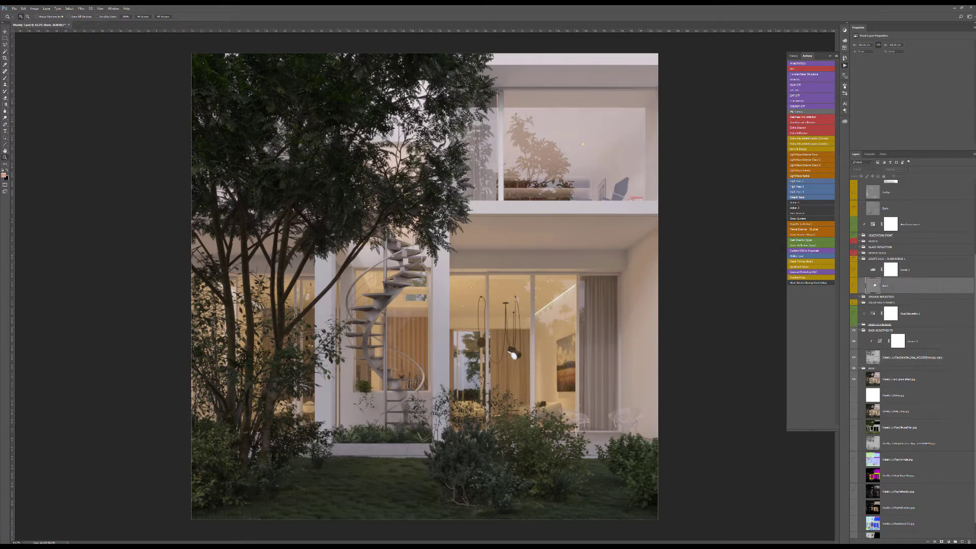
scroll(856, 309, up, 2)
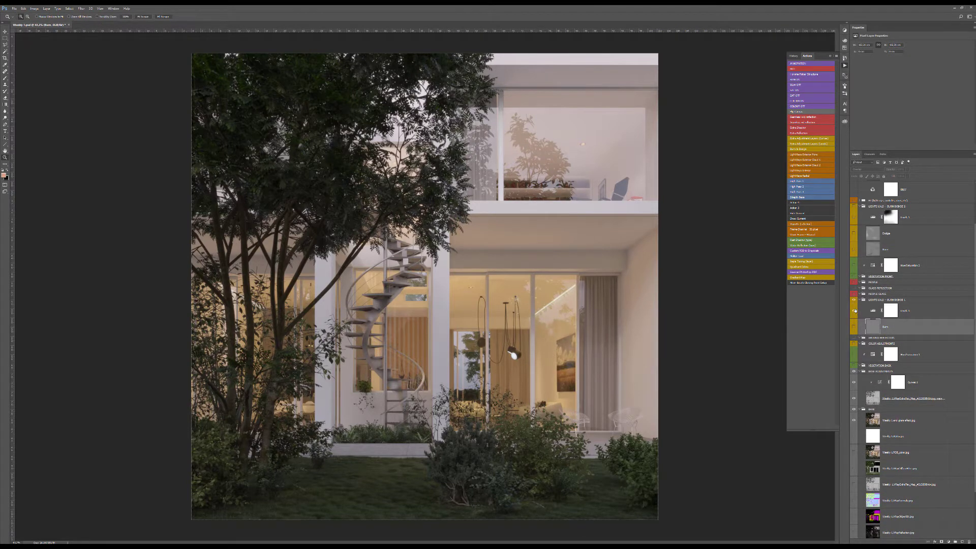
scroll(868, 241, up, 2)
click(853, 246)
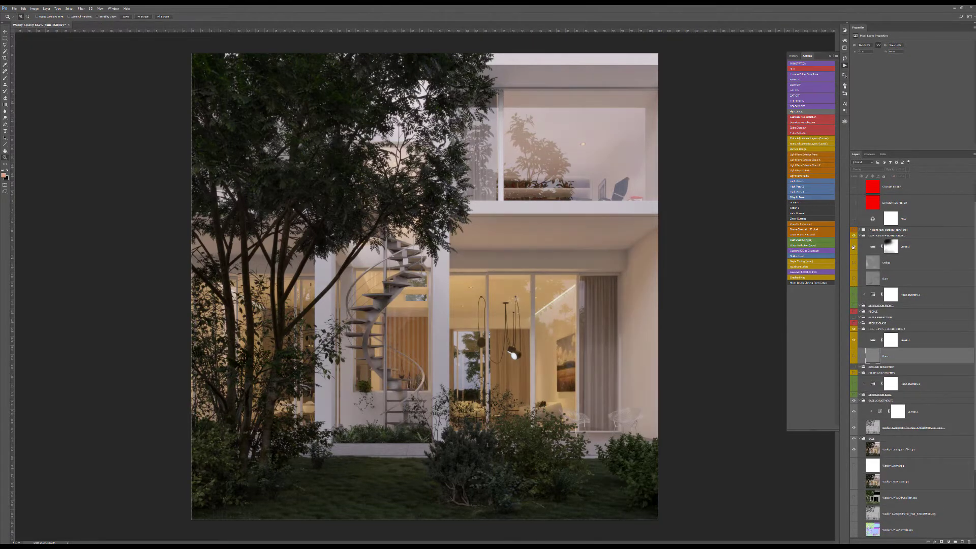
click(854, 246)
click(853, 246)
- Turn on the grayscale check adjustment, and show the masked Levels, Dodge and Burn layers of the upper group
click(853, 219)
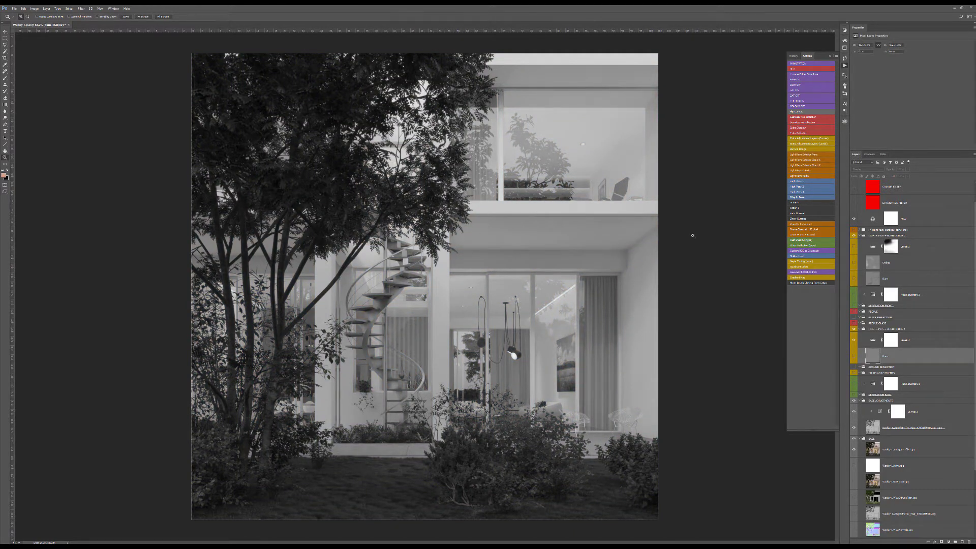
click(854, 246)
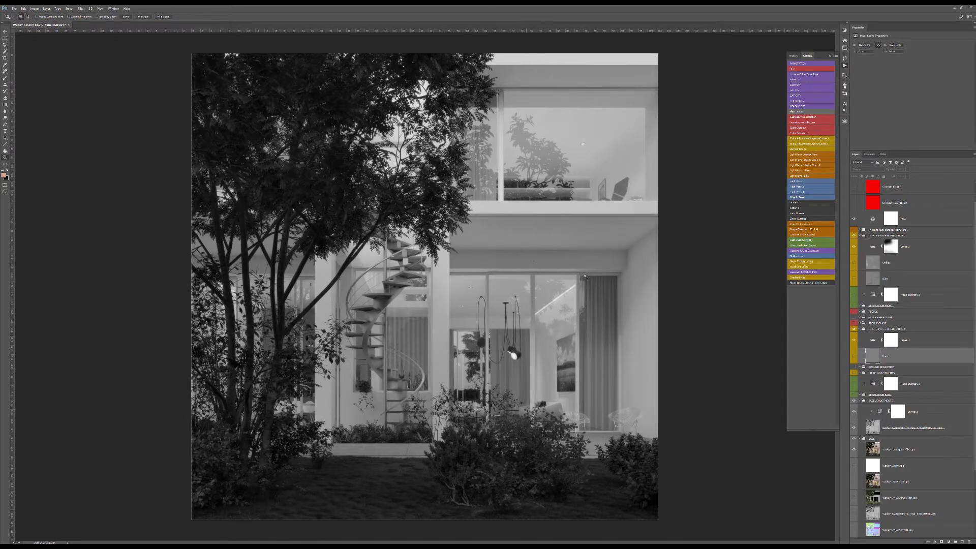
click(854, 262)
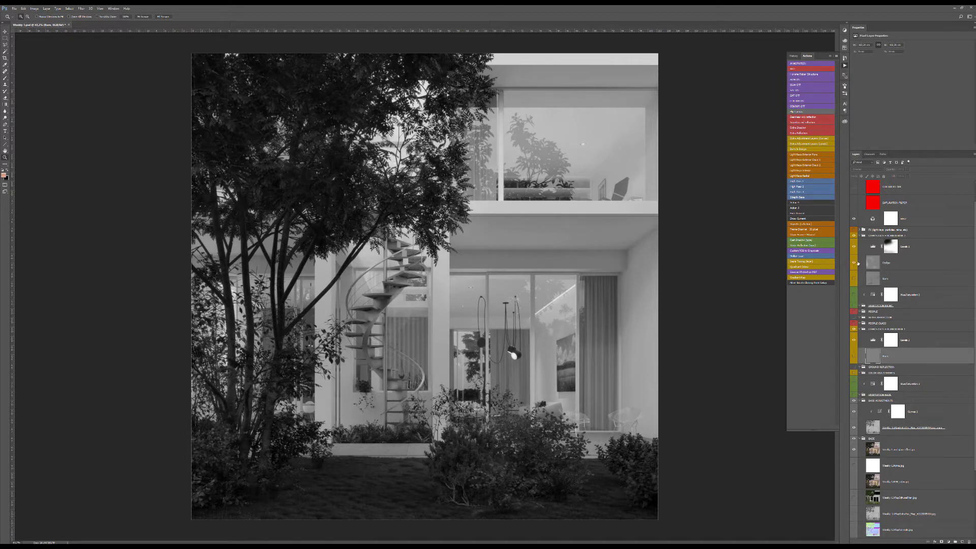
click(894, 263)
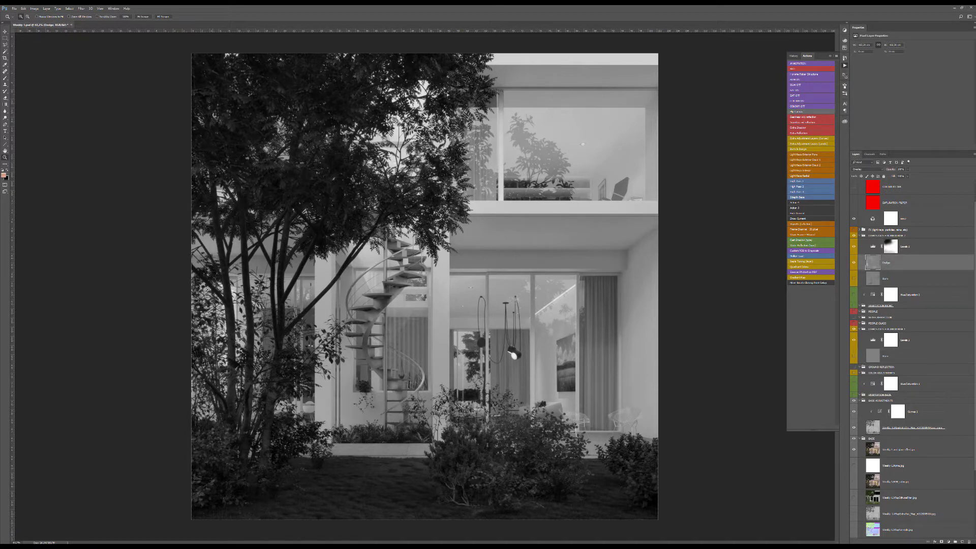
click(854, 279)
click(887, 278)
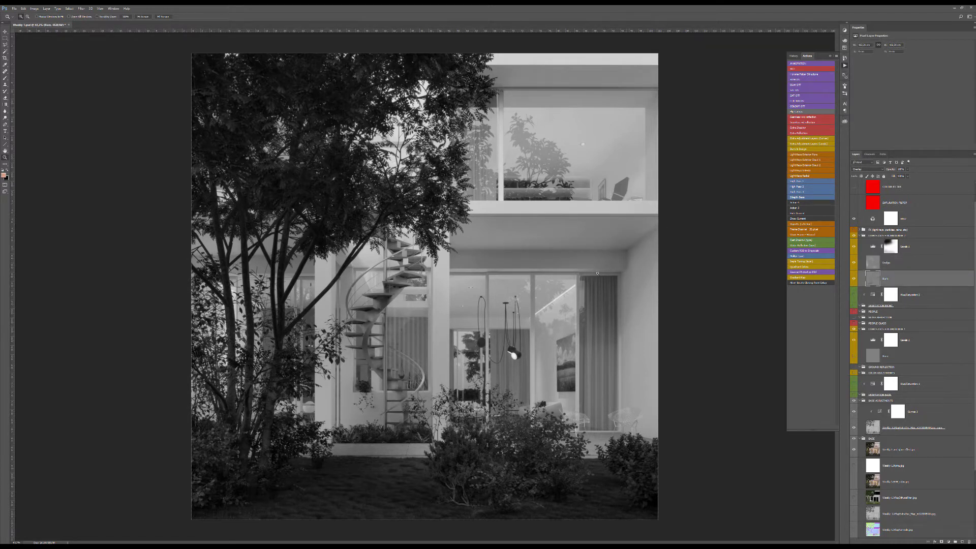
- Toggle the top base render layer against the raw render beneath it, and examine the glass reflections and pendant lamps up close
alt+scroll(597, 273, down, 2)
scroll(880, 446, down, 2)
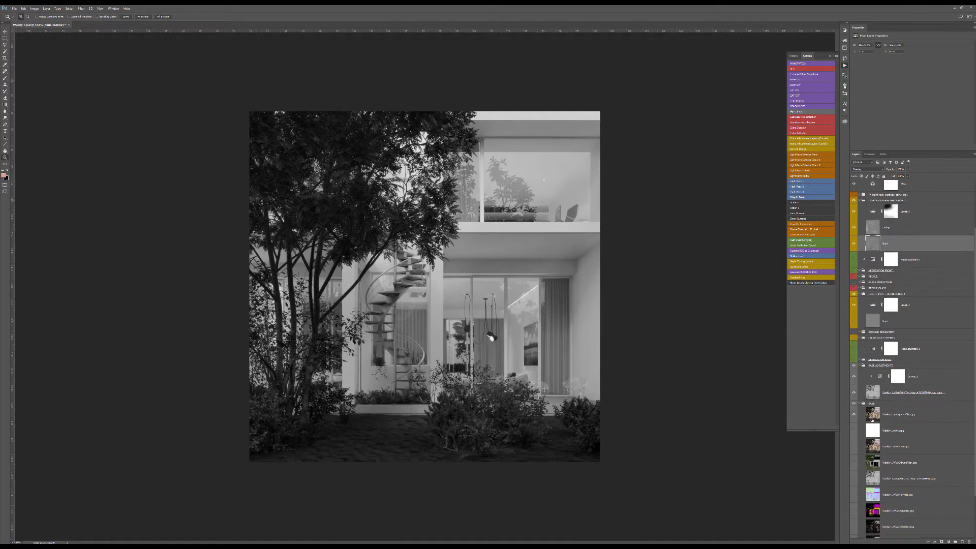
click(872, 412)
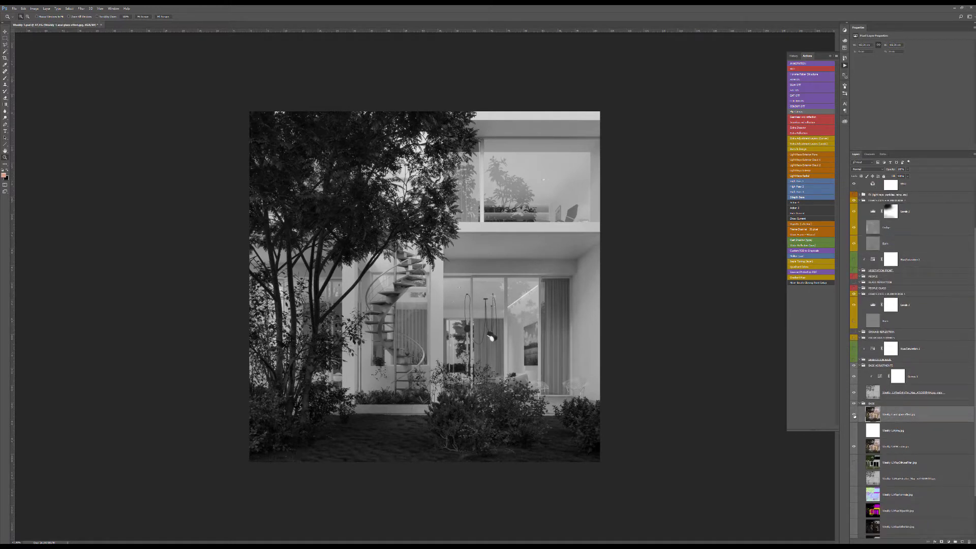
click(853, 415)
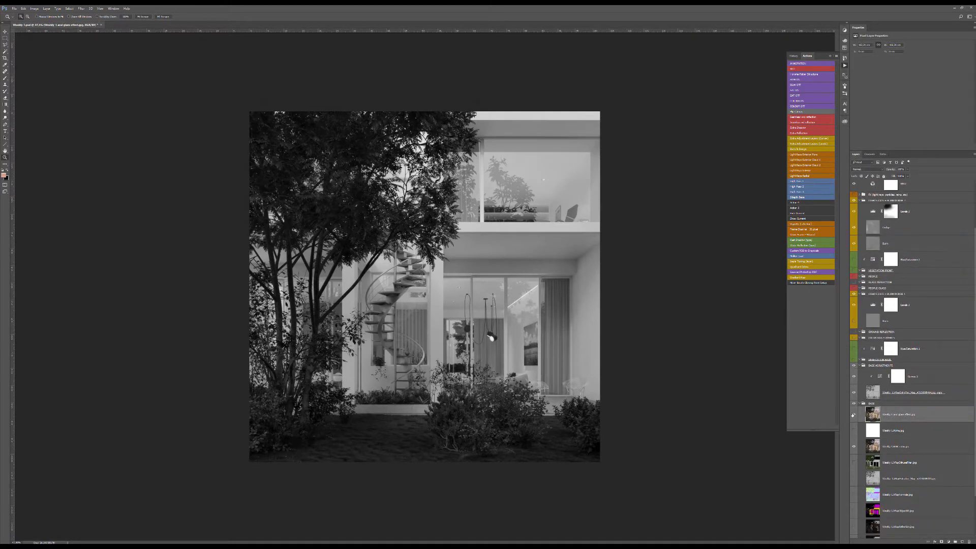
click(852, 415)
click(853, 415)
click(853, 415)
drag(510, 296, 686, 341)
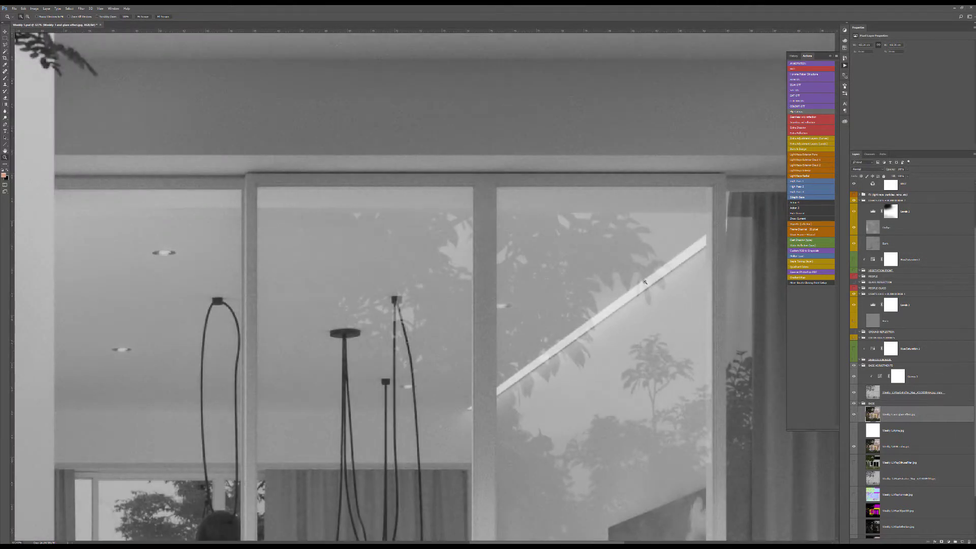
drag(563, 318, 529, 318)
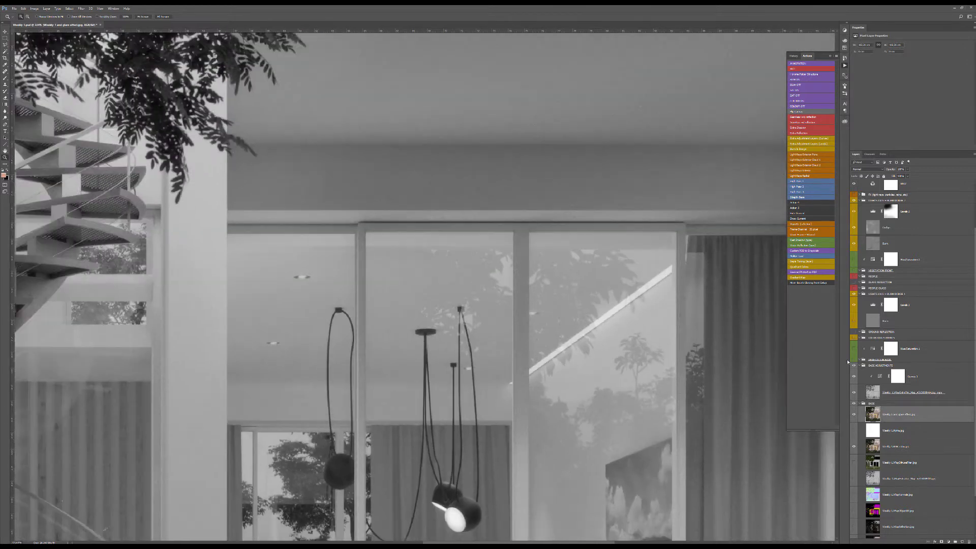
- Expand the orange post-production group above the upper dodge and burn group, and toggle its glow subgroup to compare the ceiling spotlights
scroll(854, 267, up, 3)
click(860, 253)
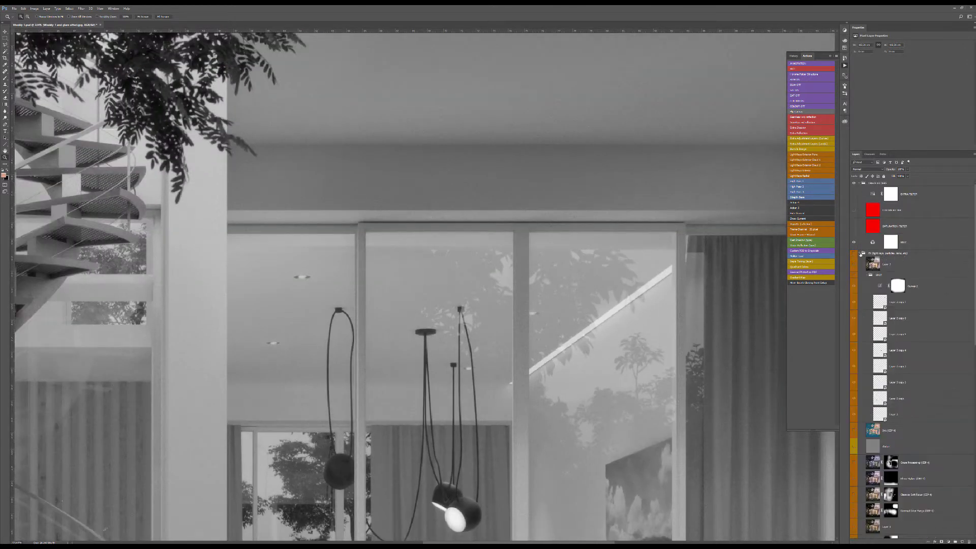
click(854, 275)
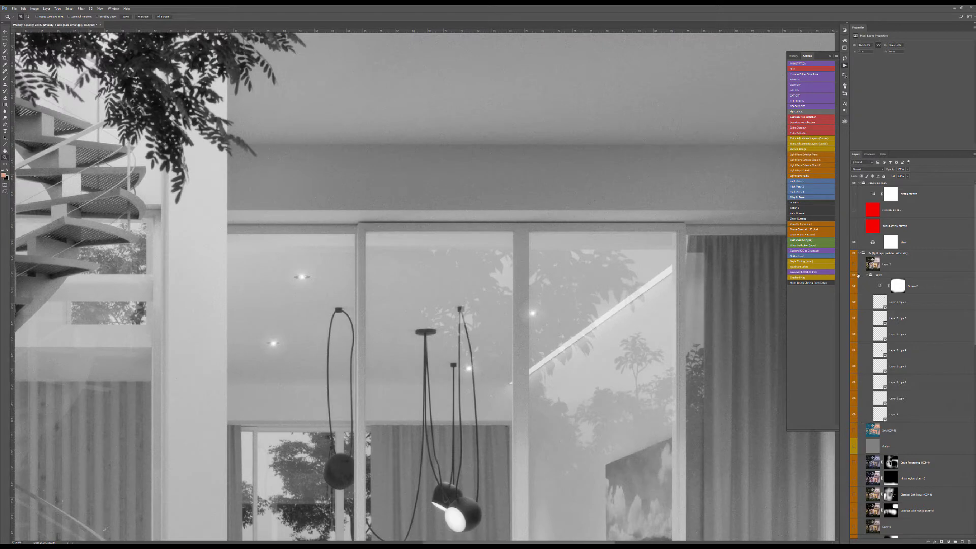
click(854, 275)
click(854, 275)
scroll(455, 328, down, 3)
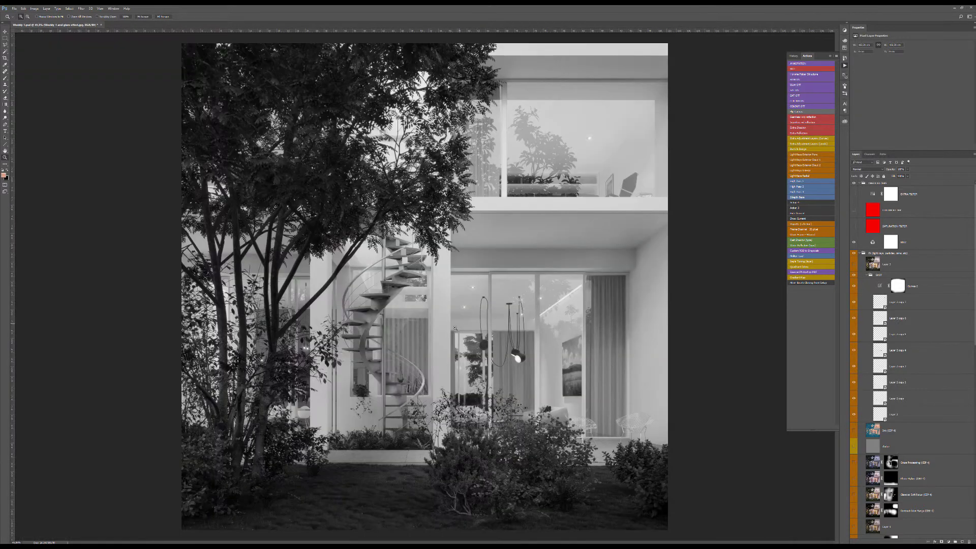
- Select the masked Curves adjustment in the glow subgroup and toggle its visibility to compare its effect
click(871, 286)
click(853, 286)
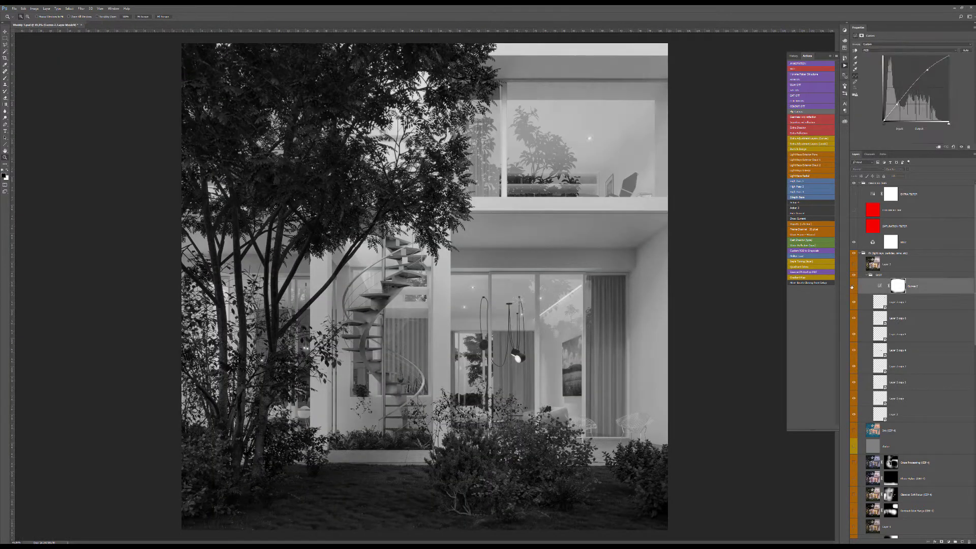
click(853, 286)
click(854, 286)
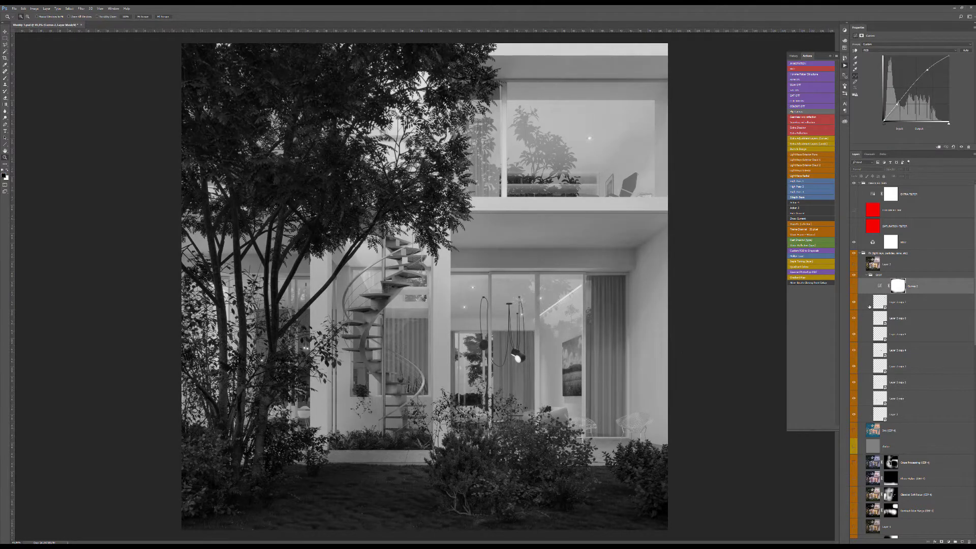
- Toggle the glow subgroup and examine the spotlight glows up close on the ground-floor and upper-floor ceilings
click(854, 275)
click(854, 275)
drag(410, 269, 516, 342)
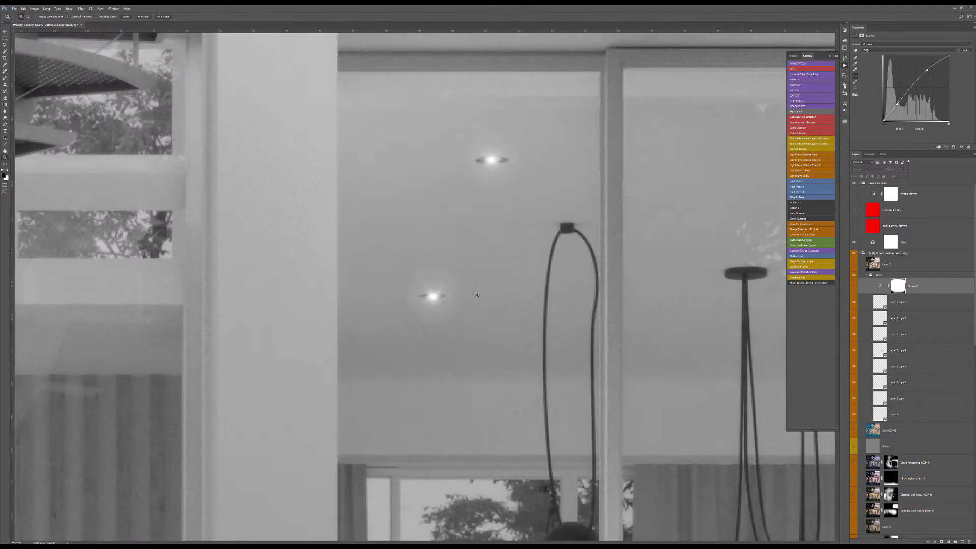
key(v)
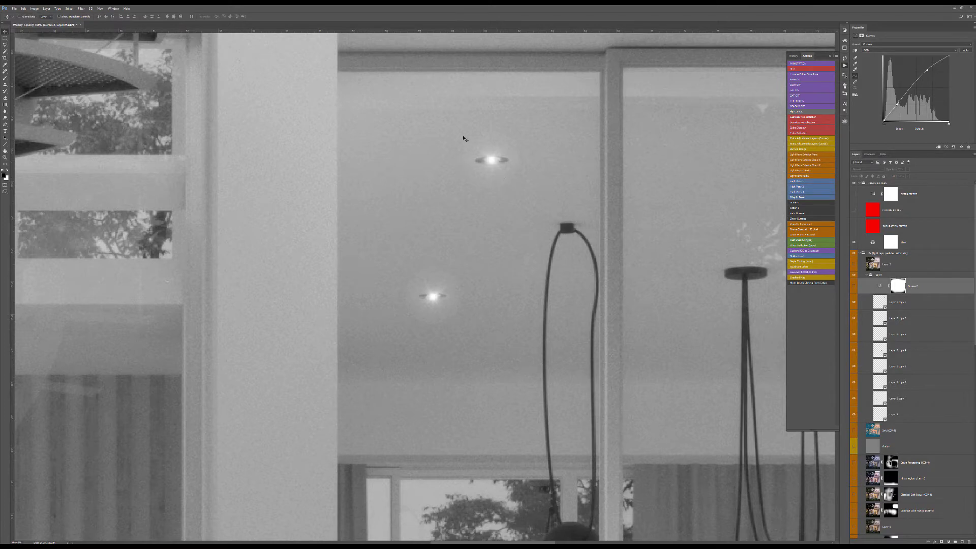
scroll(498, 206, down, 5)
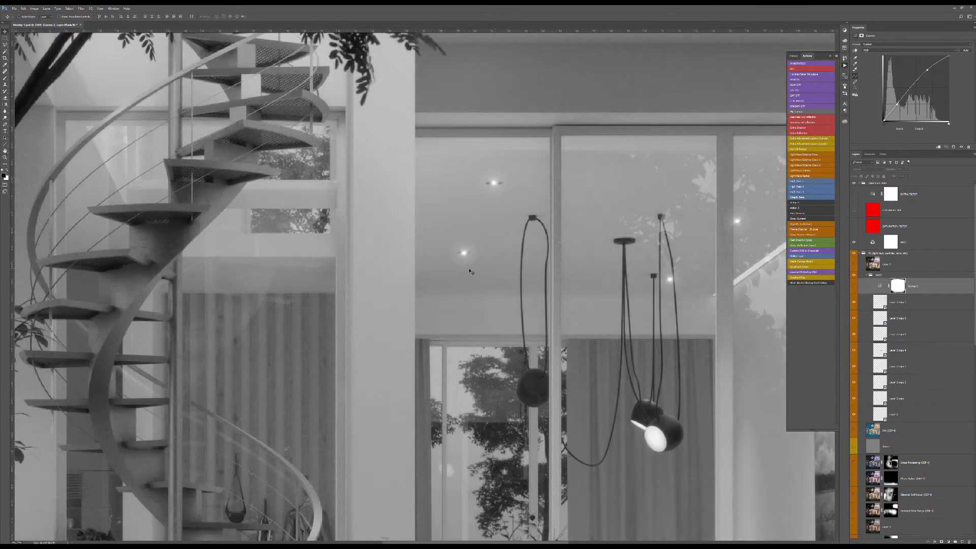
scroll(489, 210, down, 3)
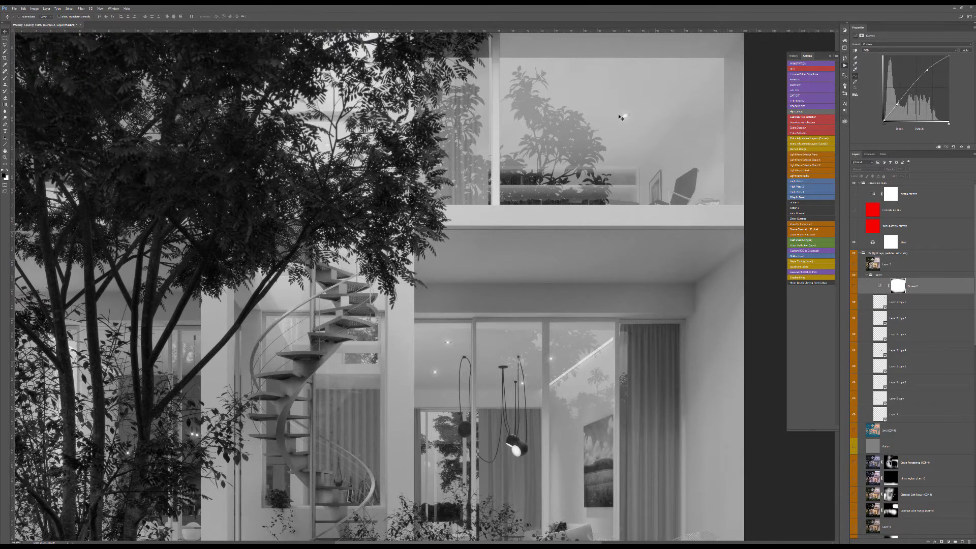
drag(457, 283, 559, 217)
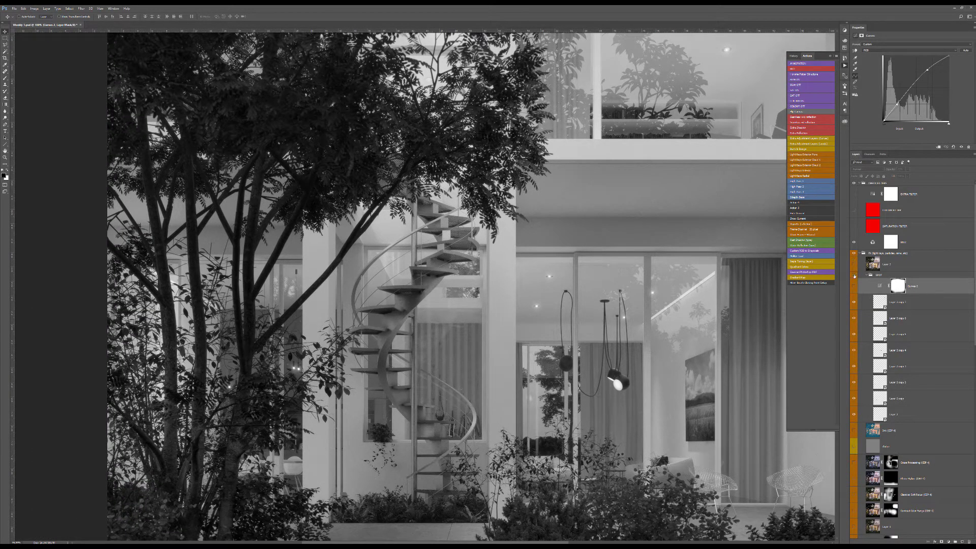
key(ctrl+0)
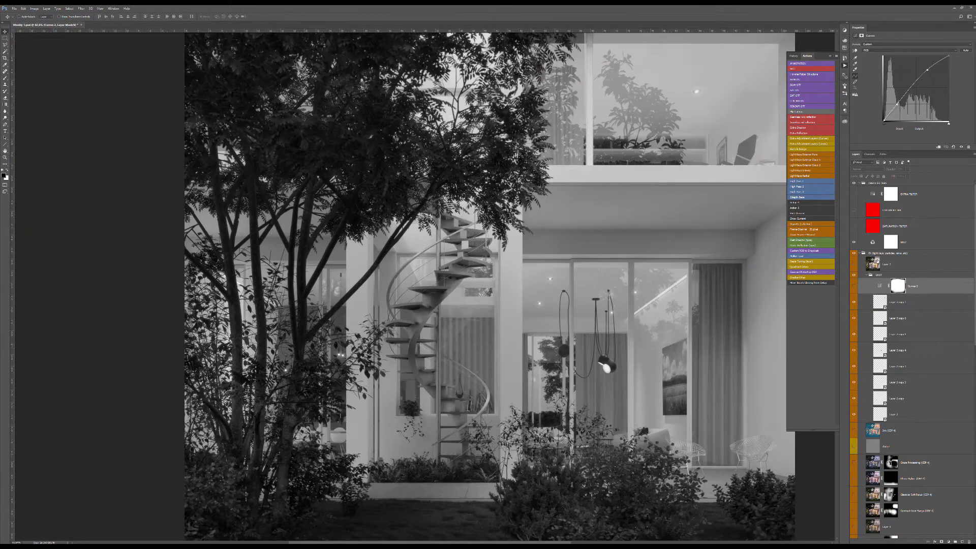
- Turn on the masked Curves adjustment and compare the whole image with and without it
click(854, 285)
key(ctrl+minus)
click(878, 285)
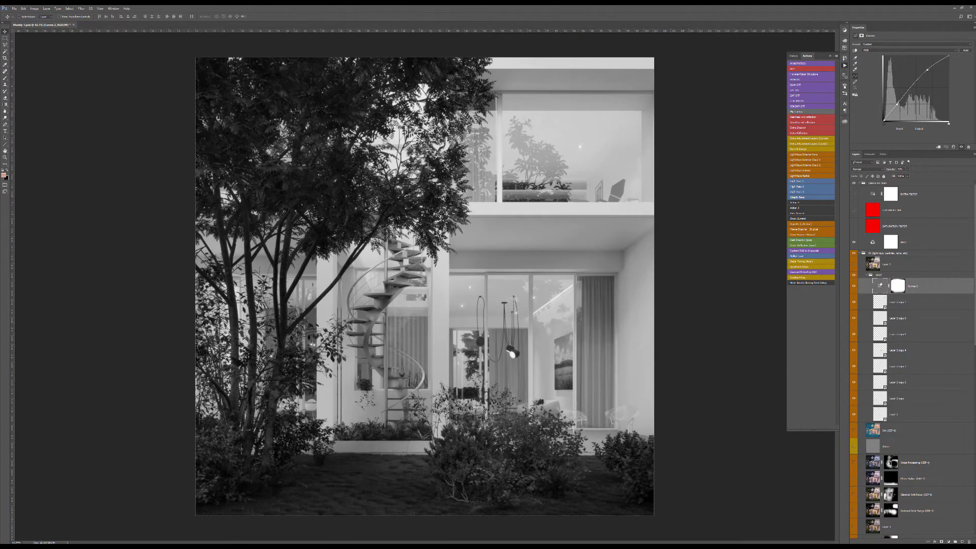
alt+scroll(576, 284, down, 1)
click(854, 285)
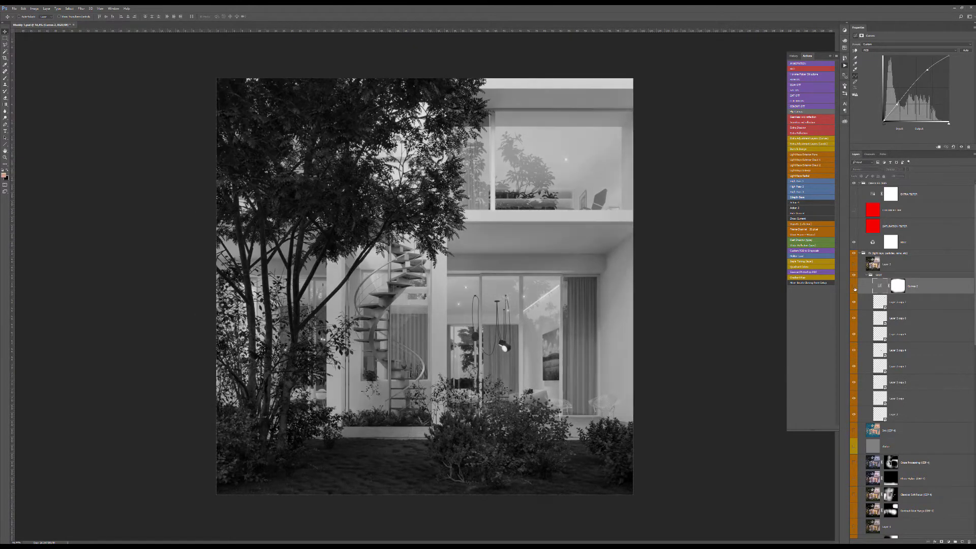
click(854, 286)
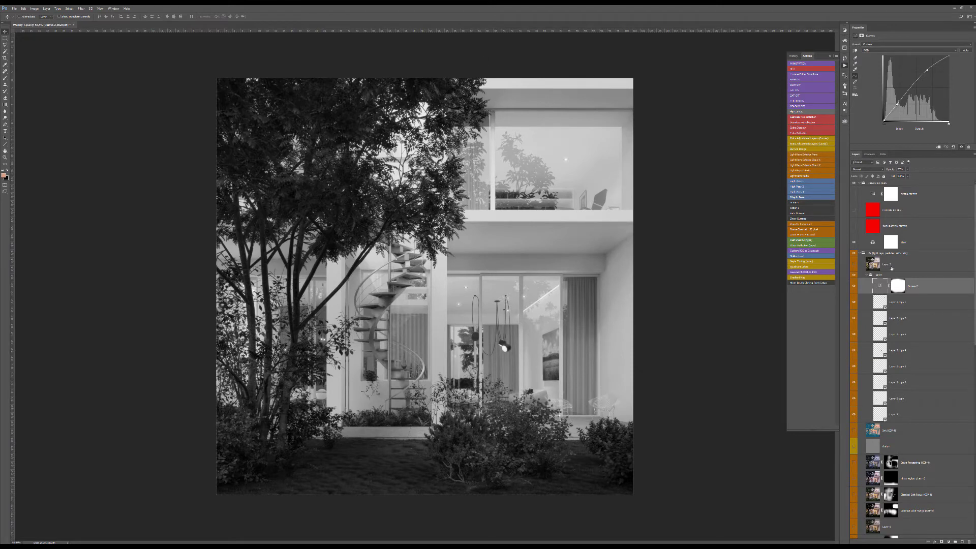
click(854, 287)
click(854, 286)
click(854, 286)
click(854, 286)
click(854, 286)
- Toggle Layer 2 at the top of the orange group and collapse the glow subgroup
click(854, 264)
click(854, 264)
click(867, 275)
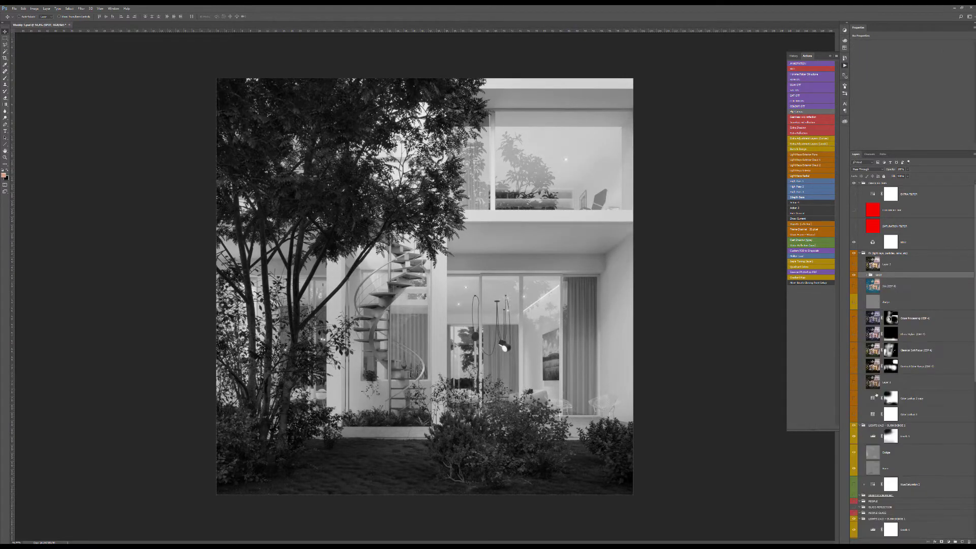
- Toggle the two adjustments directly above the upper dodge and burn group to compare them, and turn off the grayscale check
click(854, 415)
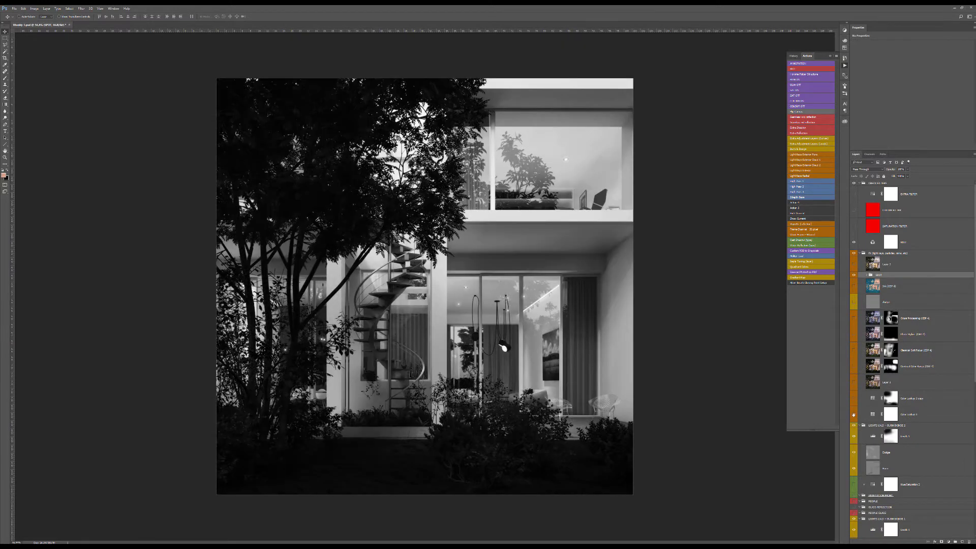
click(854, 415)
click(854, 399)
click(855, 399)
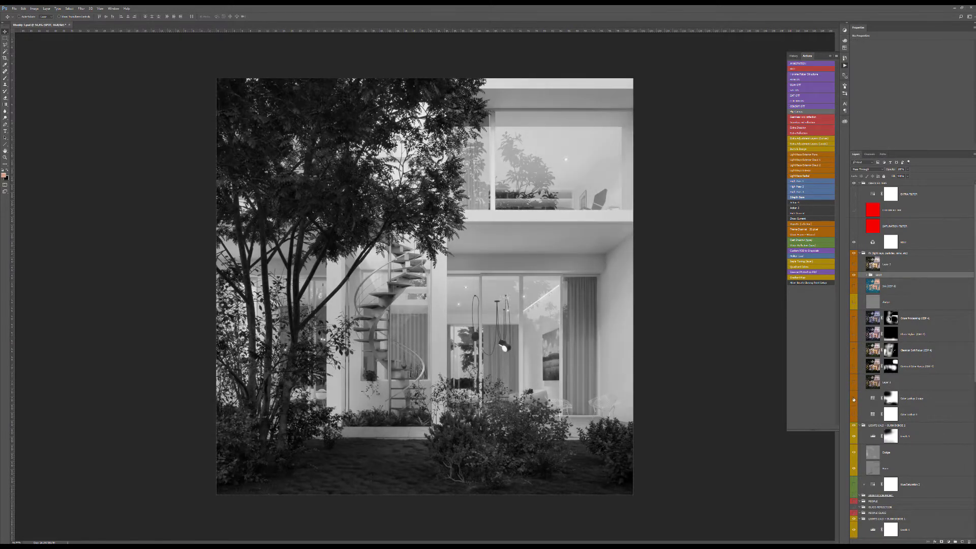
click(855, 399)
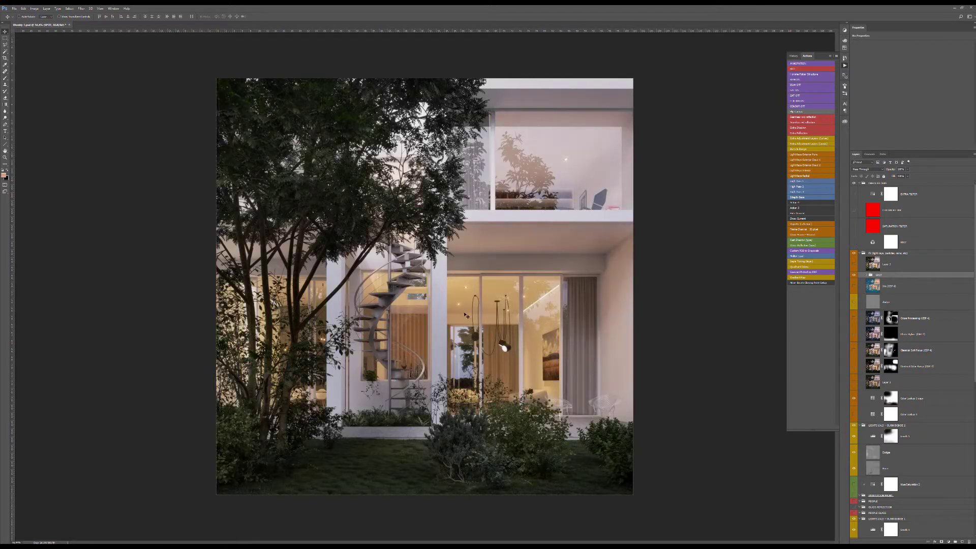
- Show Layer 1 above the two adjustments, open it in the Camera Raw filter, and close the filter without changing any sliders
alt+scroll(466, 316, down, 2)
alt+scroll(465, 316, up, 3)
alt+scroll(519, 314, down, 1)
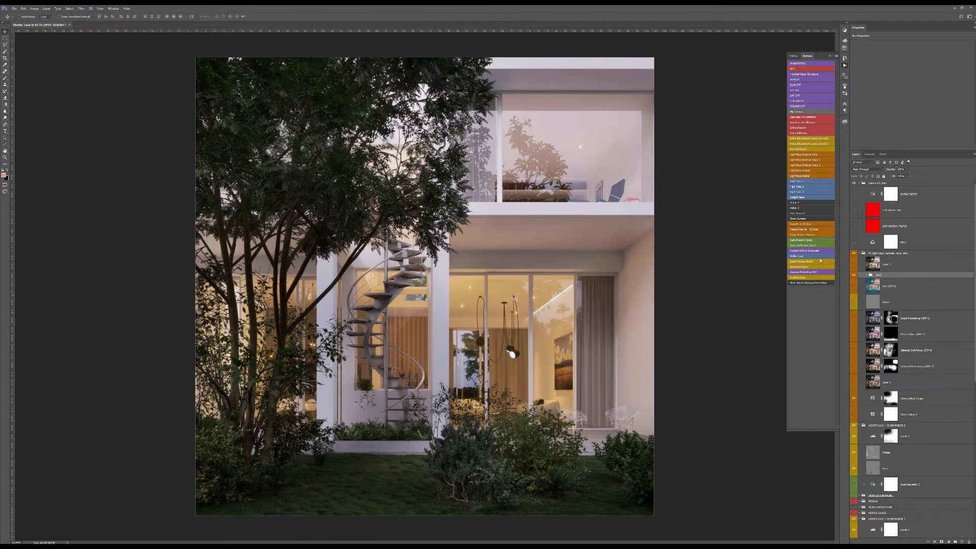
click(854, 383)
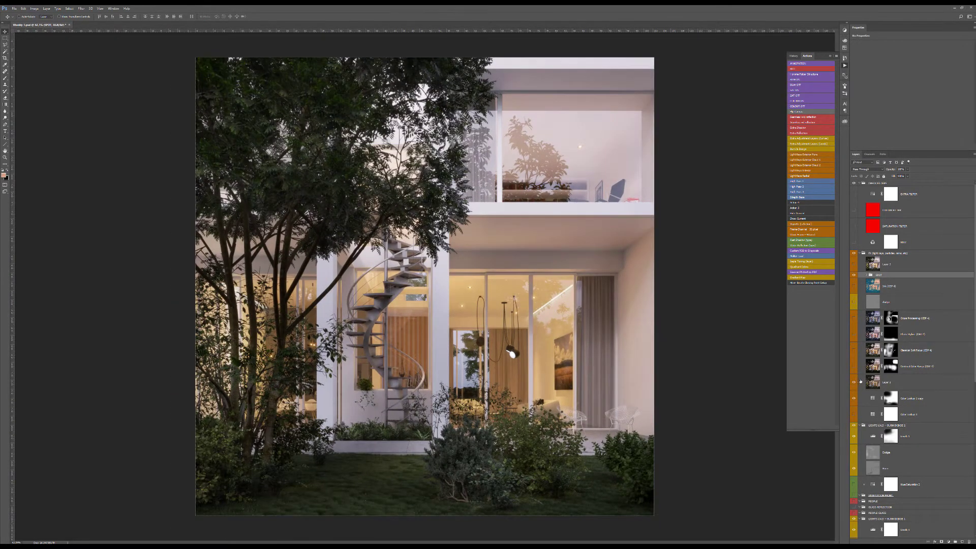
click(870, 382)
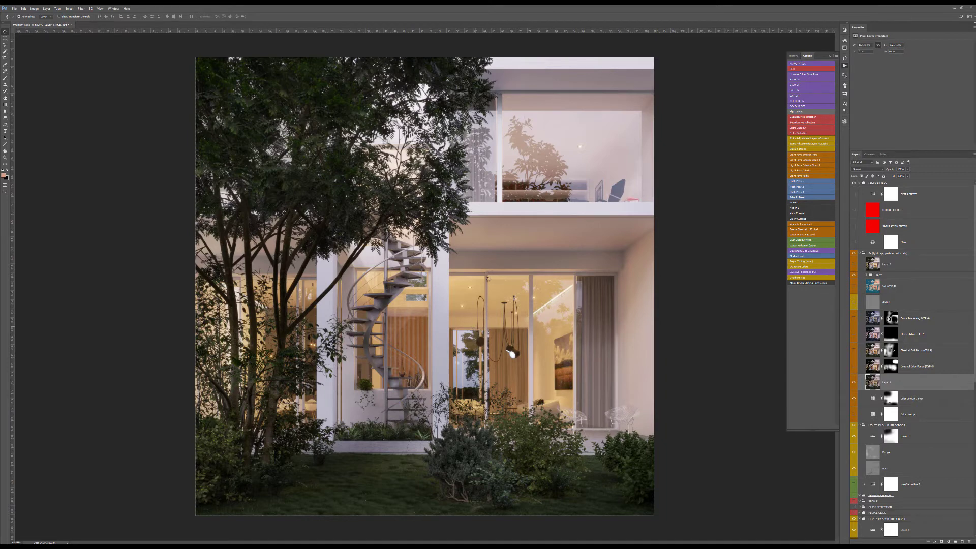
key(ctrl+shift+a)
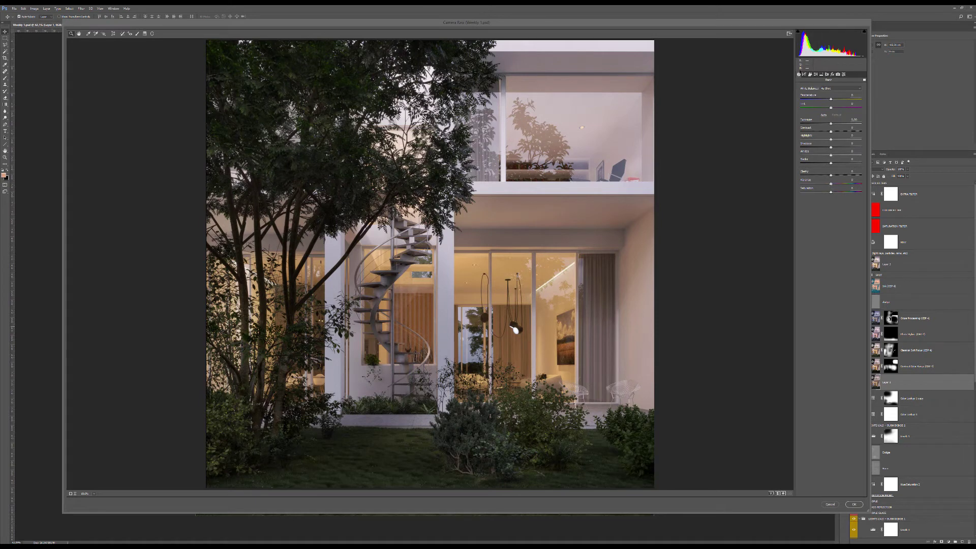
key(Return)
- Turn on the masked Contrast Color Range (CEP 4) layer, toggling it to compare its effect on the image
click(854, 367)
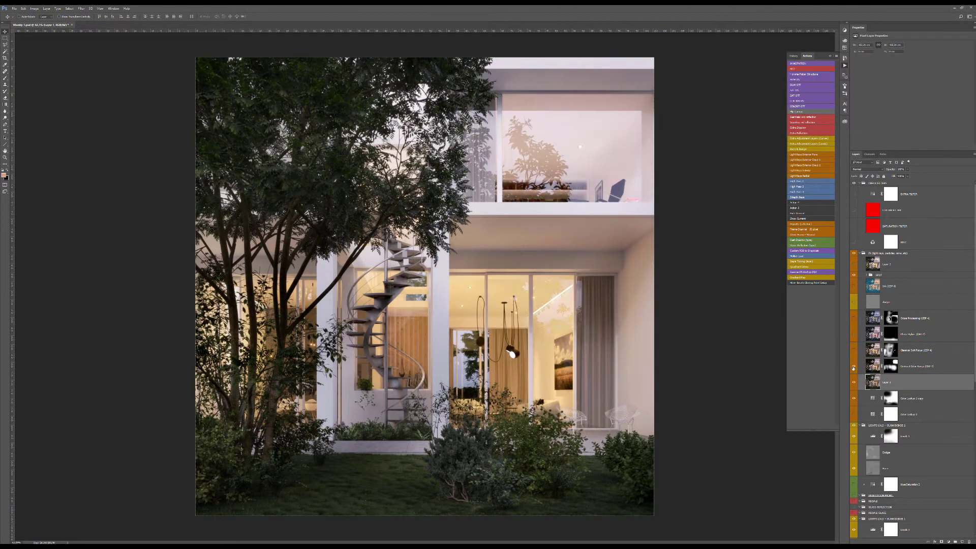
click(854, 367)
click(854, 367)
click(871, 365)
click(854, 367)
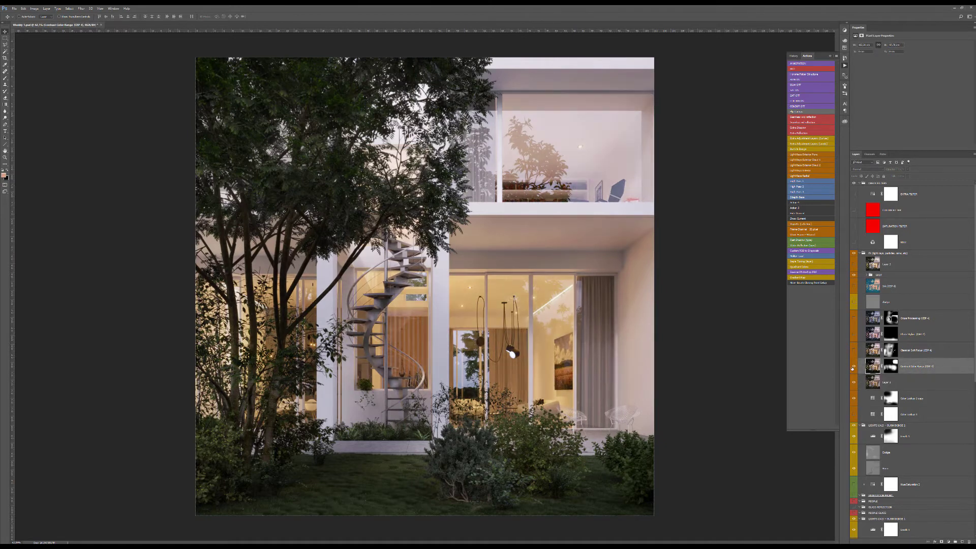
click(854, 367)
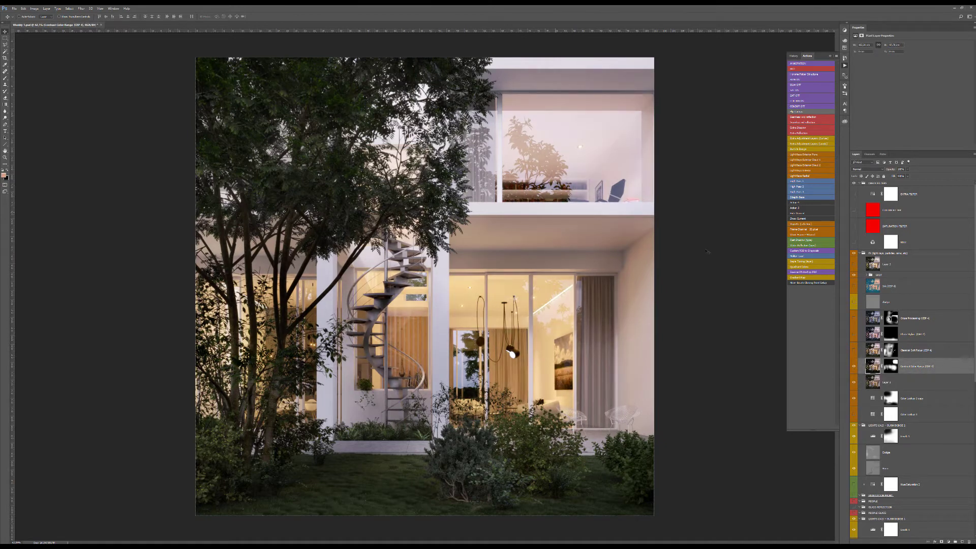
- Toggle the Classical Soft Focus (CEP 4) layer to compare it, and show both it and the Photo Stylizer (CEP 4) layer
click(854, 352)
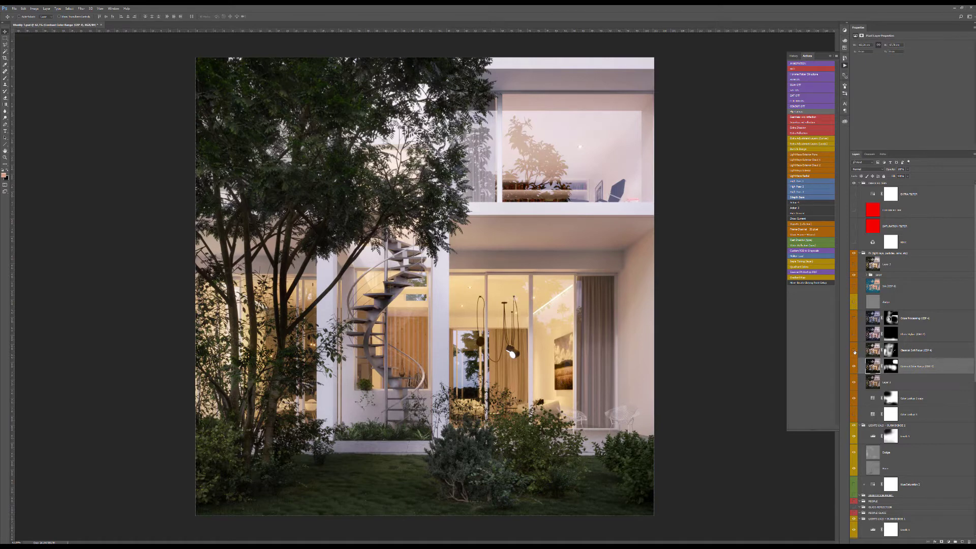
click(854, 351)
click(854, 351)
click(879, 331)
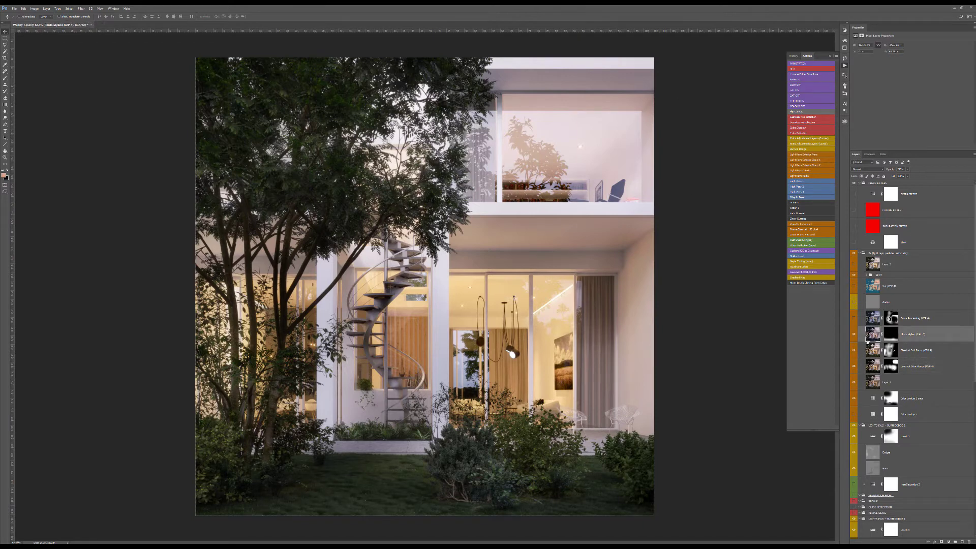
click(854, 334)
- Select the Cross Processing (CEP 4) layer and toggle its visibility to compare its color effect
click(870, 318)
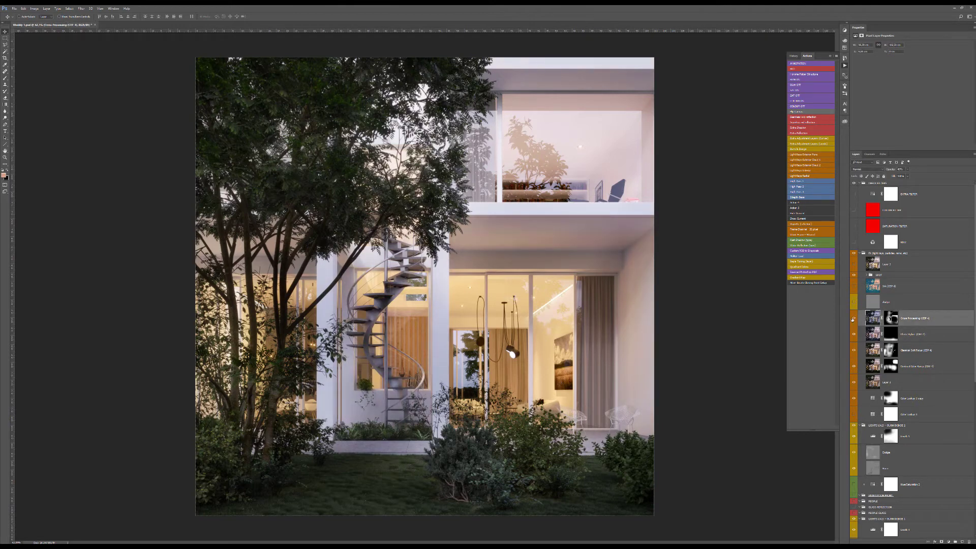
click(854, 318)
click(854, 318)
- Show the gray dodge layer above Cross Processing, isolate it to reveal its strokes, and examine the highlights around the spiral staircase
click(857, 304)
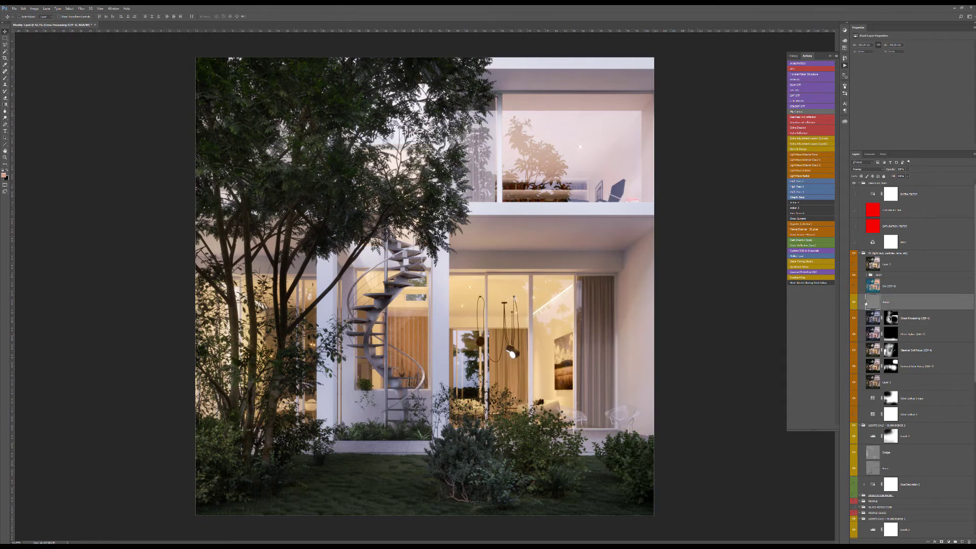
alt+click(853, 303)
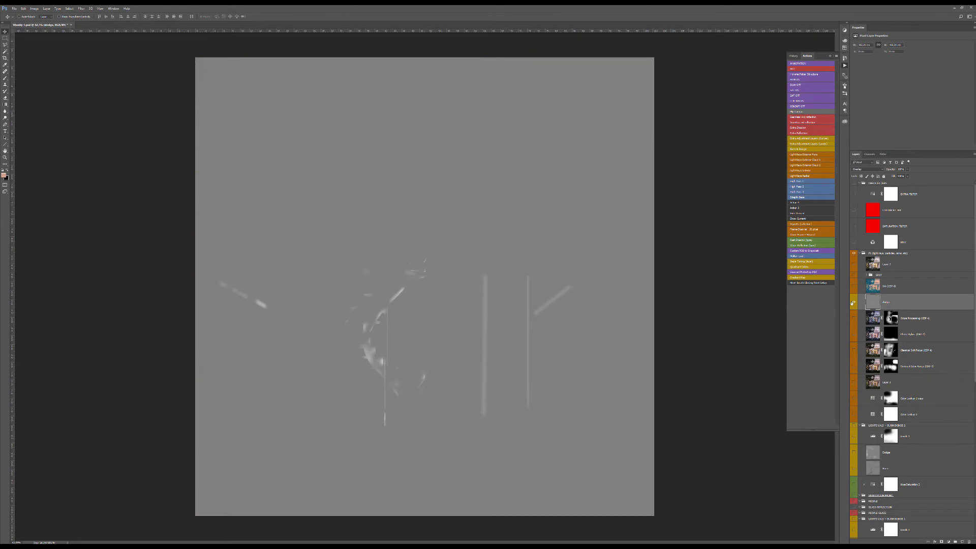
alt+click(853, 303)
key(ctrl+minus)
key(ctrl+plus)
key(ctrl+plus)
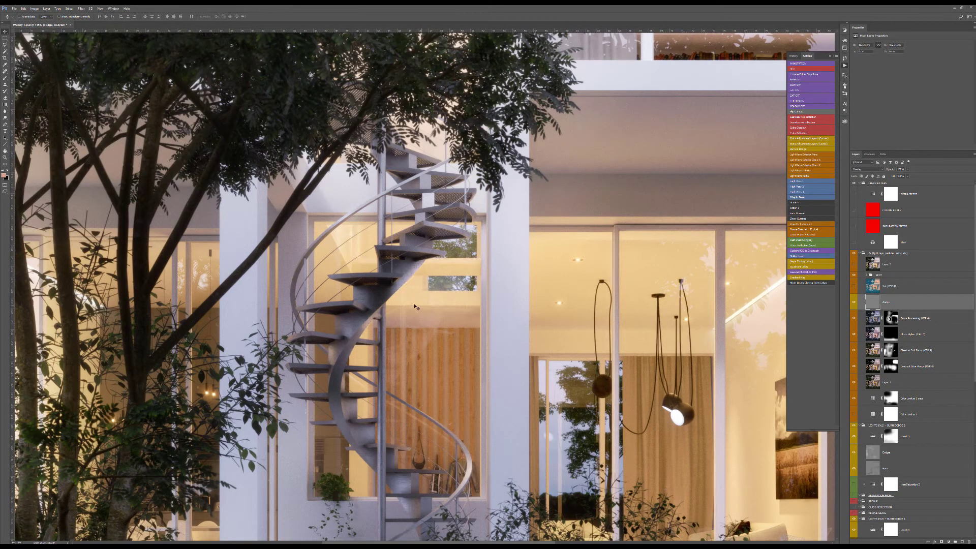
alt+scroll(544, 305, down, 2)
alt+scroll(579, 302, down, 3)
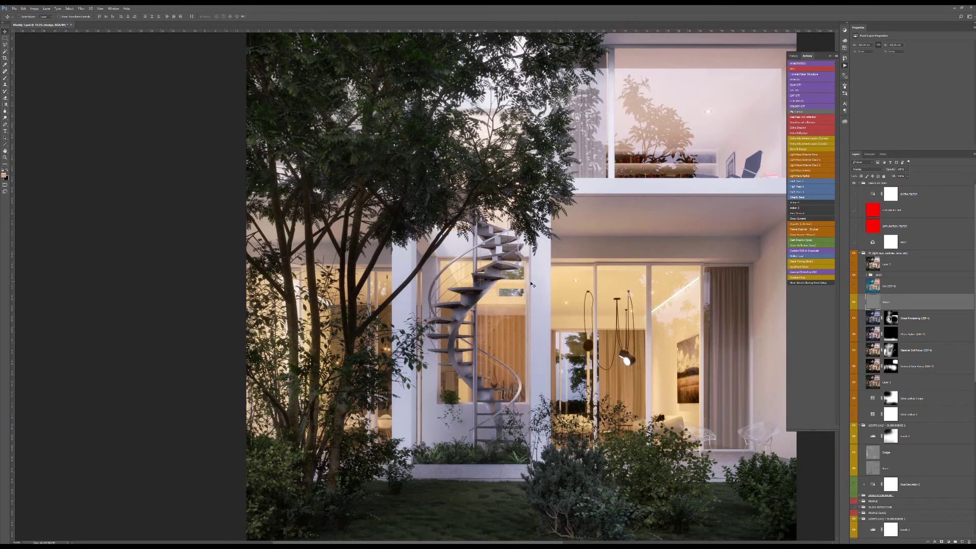
alt+scroll(854, 295, down, 1)
- Toggle the teal-toned CEP 4 layer to compare its color effect, leave it hidden, and select it
click(854, 287)
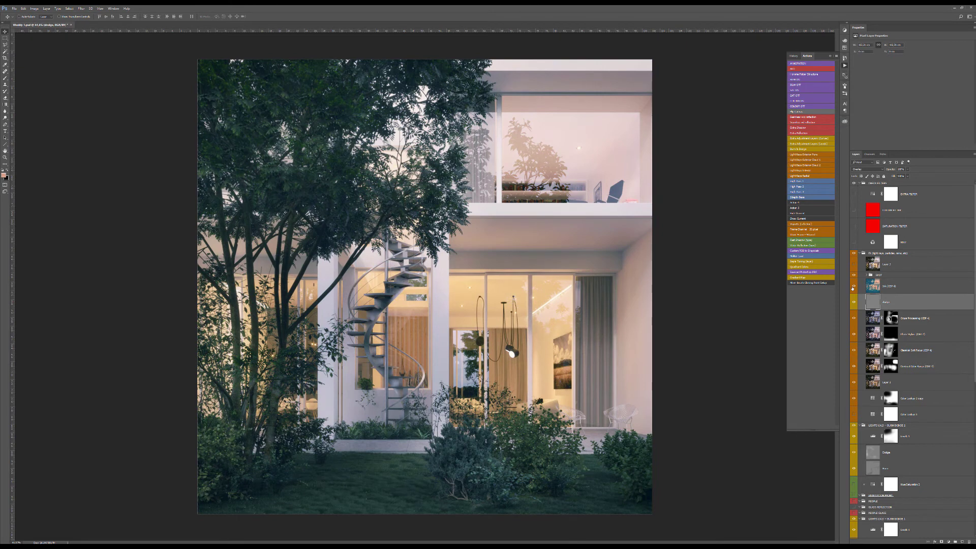
click(853, 287)
click(854, 287)
click(853, 286)
click(872, 286)
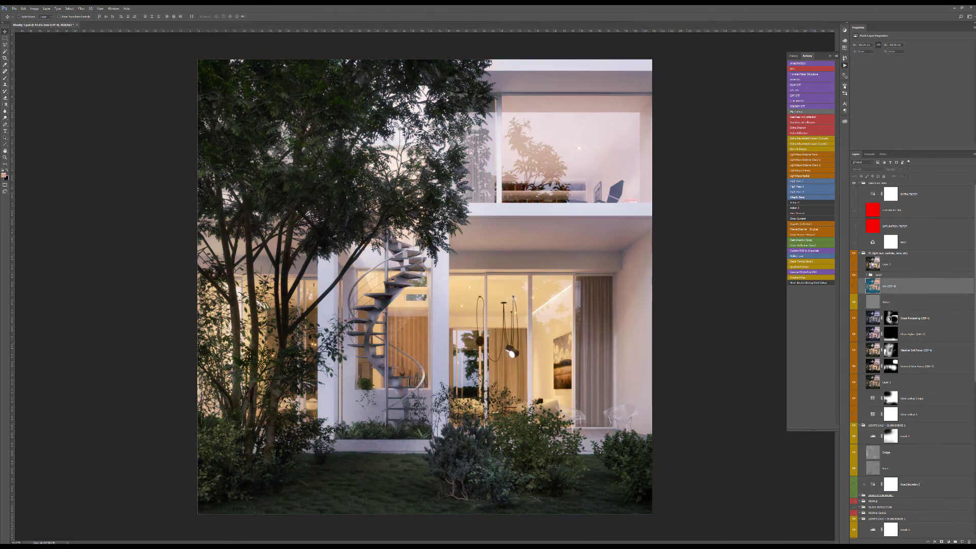
- Select and show Layer 2 at the top of the orange group, and reveal the layers further down the stack
click(872, 264)
click(853, 264)
alt+scroll(855, 270, up, 1)
scroll(886, 399, down, 3)
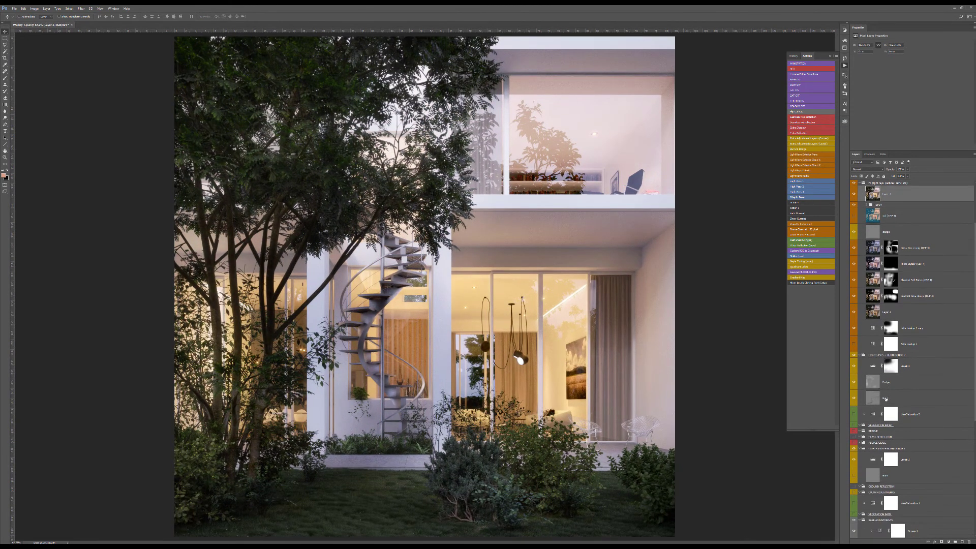
- Isolate the raw render layer at the top of the base group to compare it with the fully post-produced image
scroll(886, 399, down, 10)
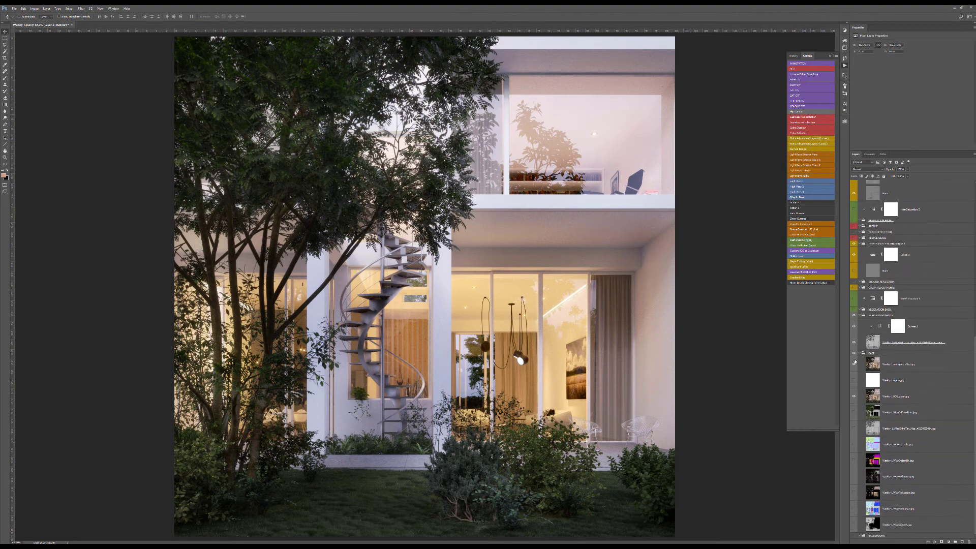
alt+click(854, 364)
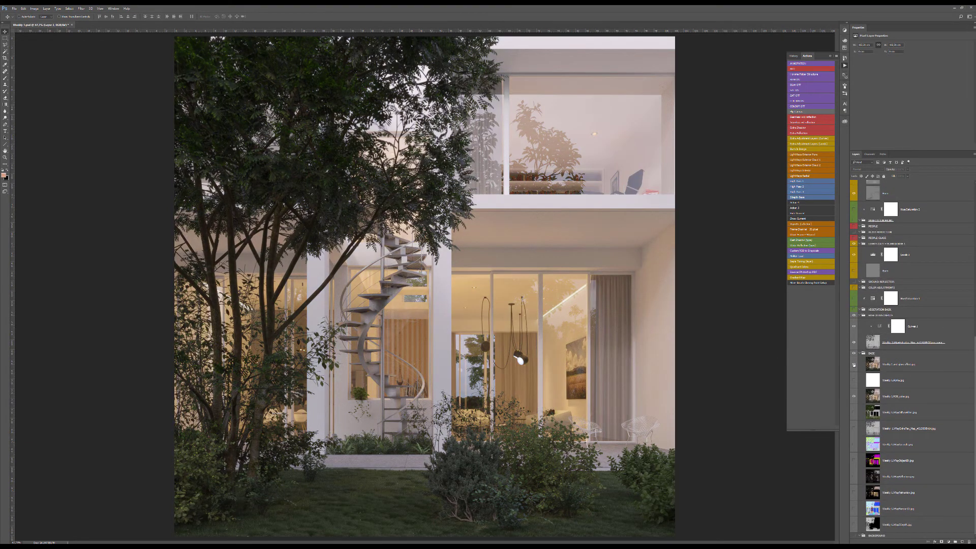
alt+scroll(411, 332, down, 2)
alt+scroll(411, 332, up, 1)
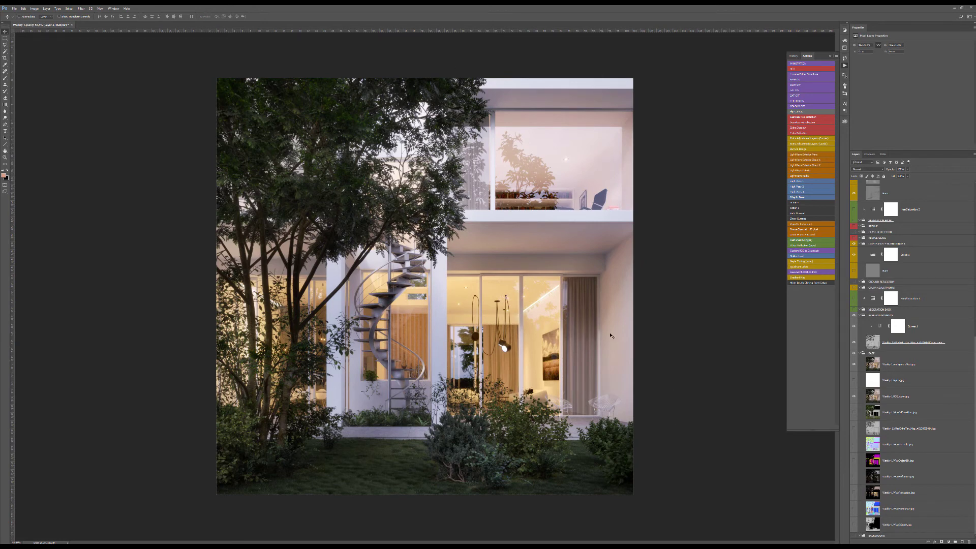
- Return to the upper layer groups and examine the finished image up close around the spiral staircase and living room, and as a whole
scroll(885, 365, up, 10)
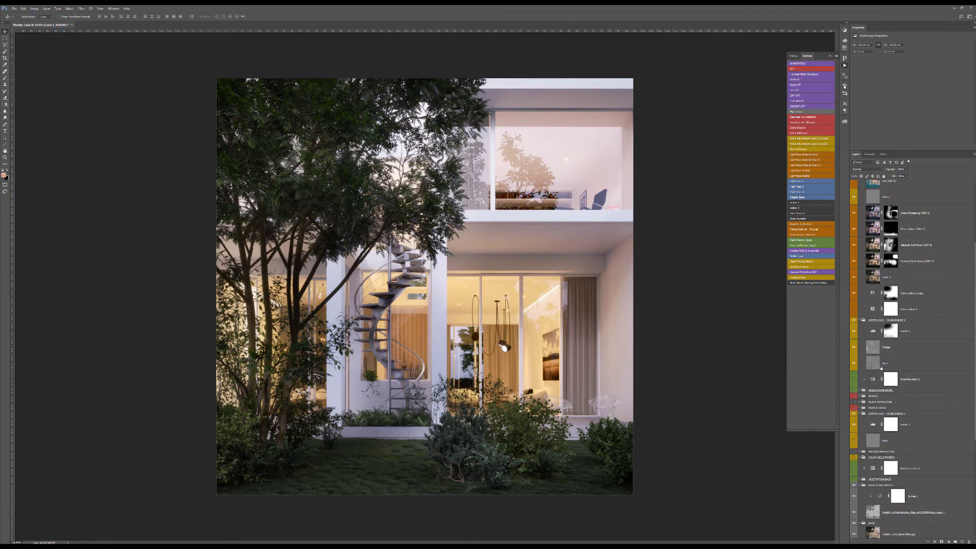
scroll(881, 368, up, 2)
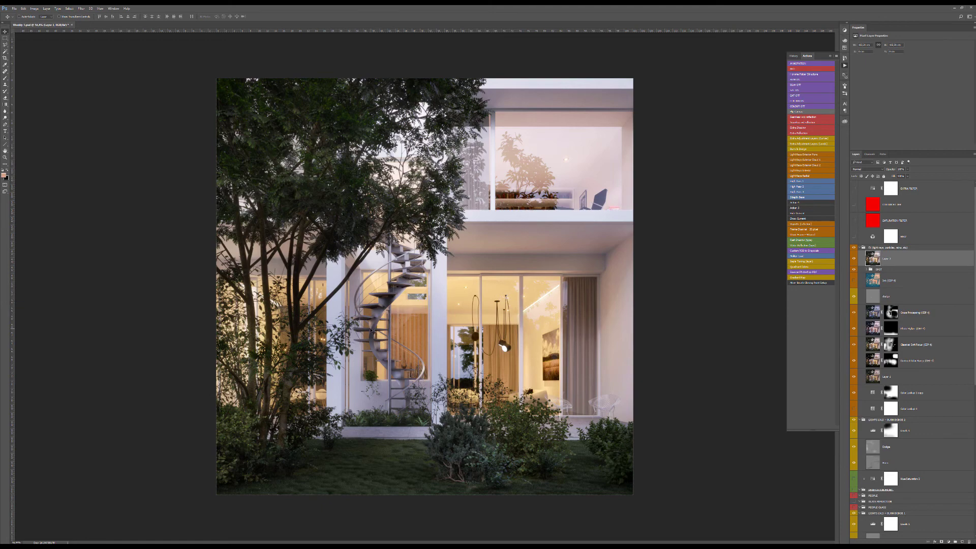
alt+scroll(317, 356, up, 10)
alt+scroll(448, 374, down, 11)
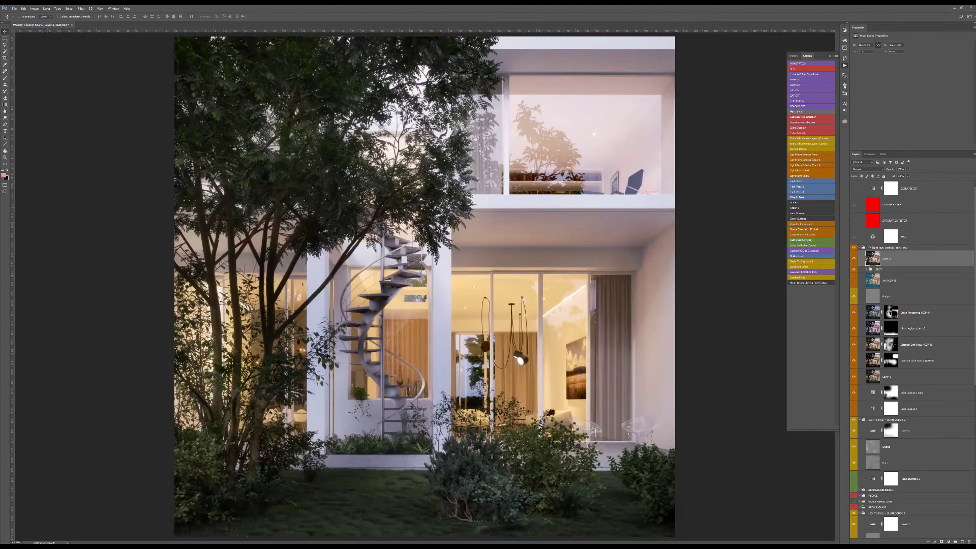
alt+scroll(456, 376, up, 10)
drag(457, 375, 394, 258)
alt+scroll(459, 359, down, 4)
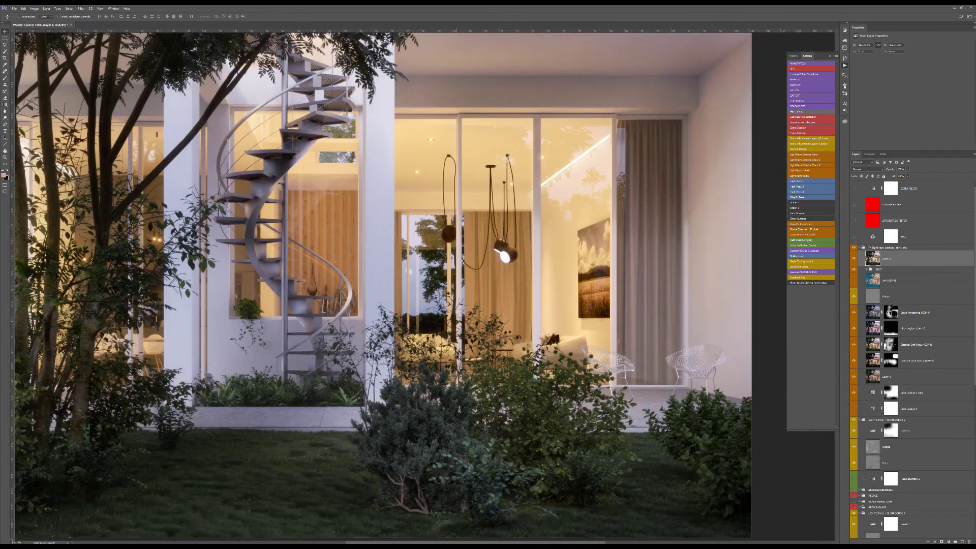
drag(382, 296, 412, 353)
alt+scroll(413, 354, down, 5)
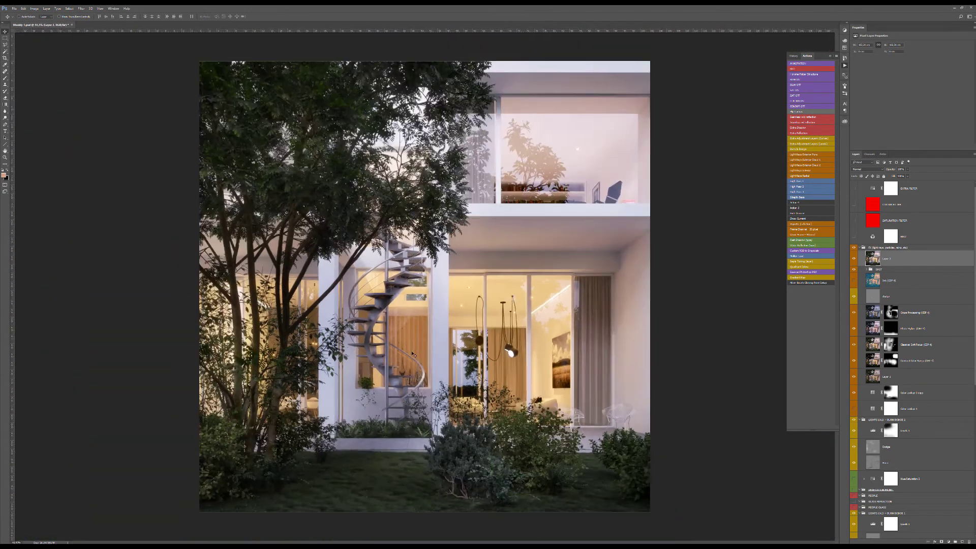
alt+scroll(413, 355, up, 2)
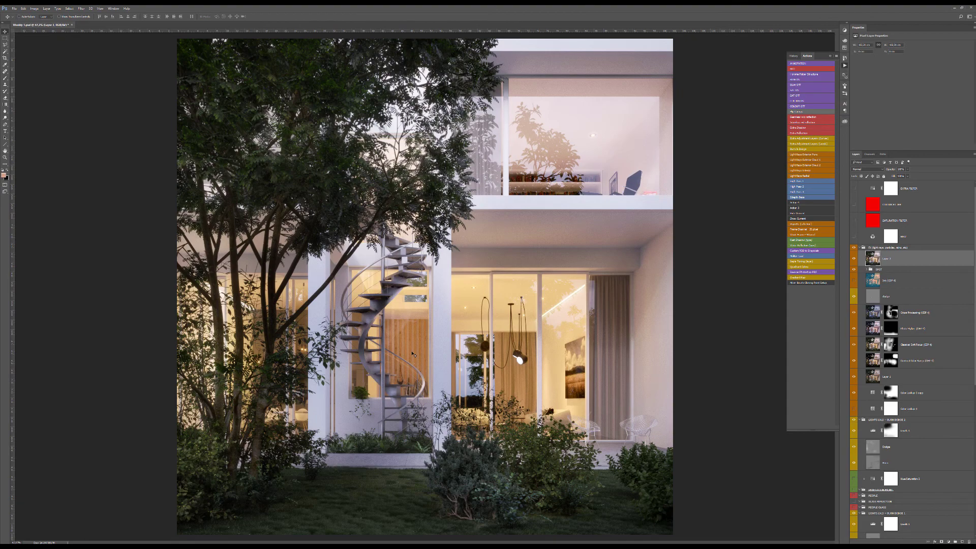